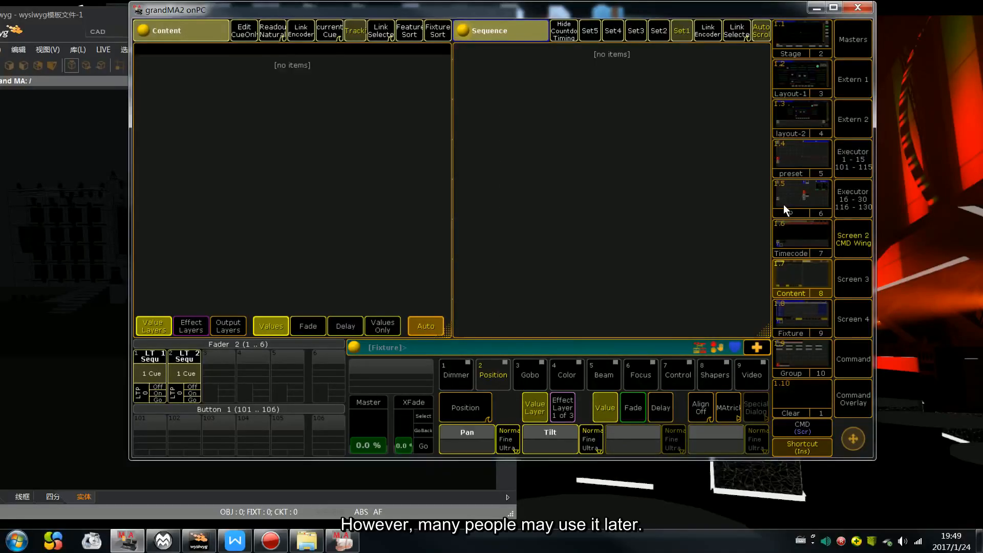
Open the preset view and move the grandMA2 window aside so the stage visualization is uncovered.
click(804, 150)
drag(363, 21, 457, 76)
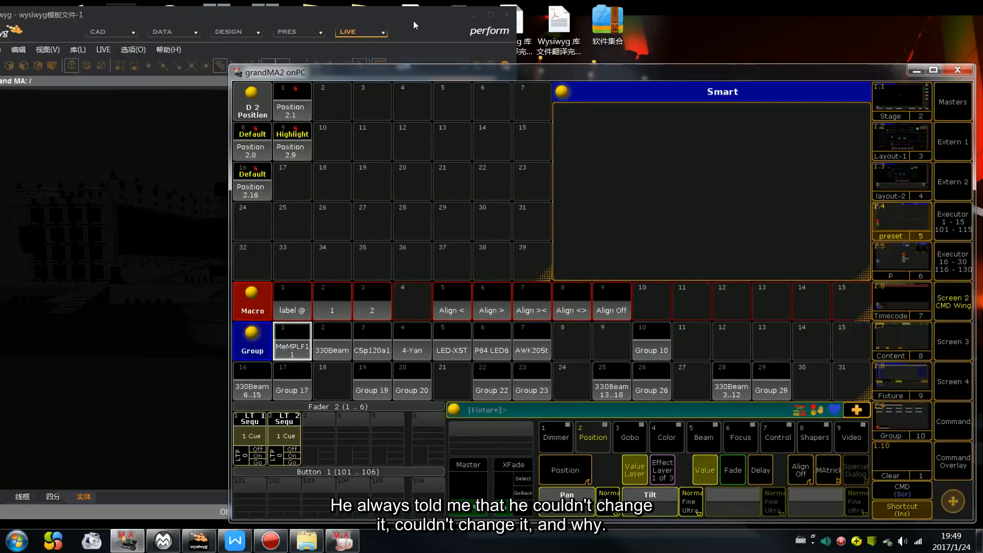
drag(440, 70, 446, 29)
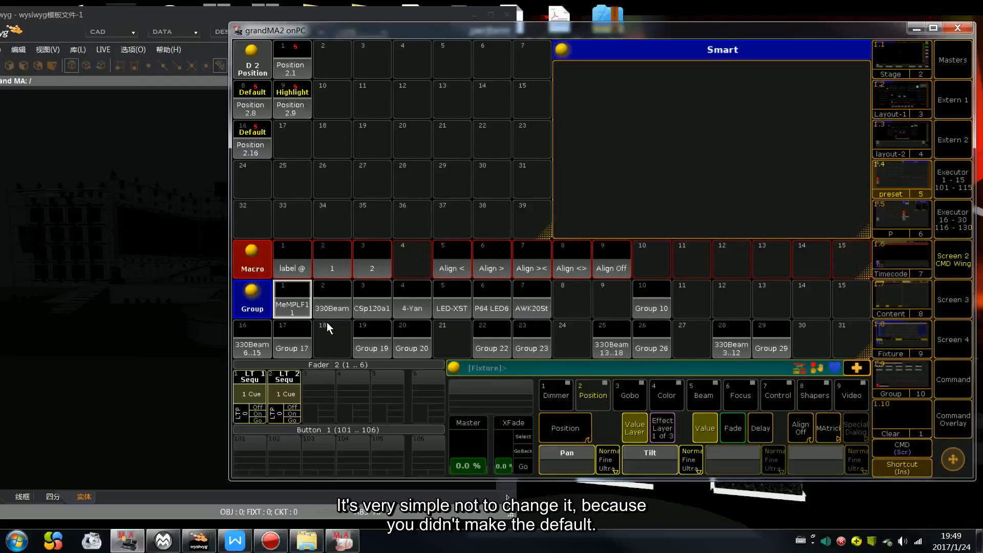
Select the 330Beam group and activate its values in every preset type from Dimmer through Control.
click(332, 305)
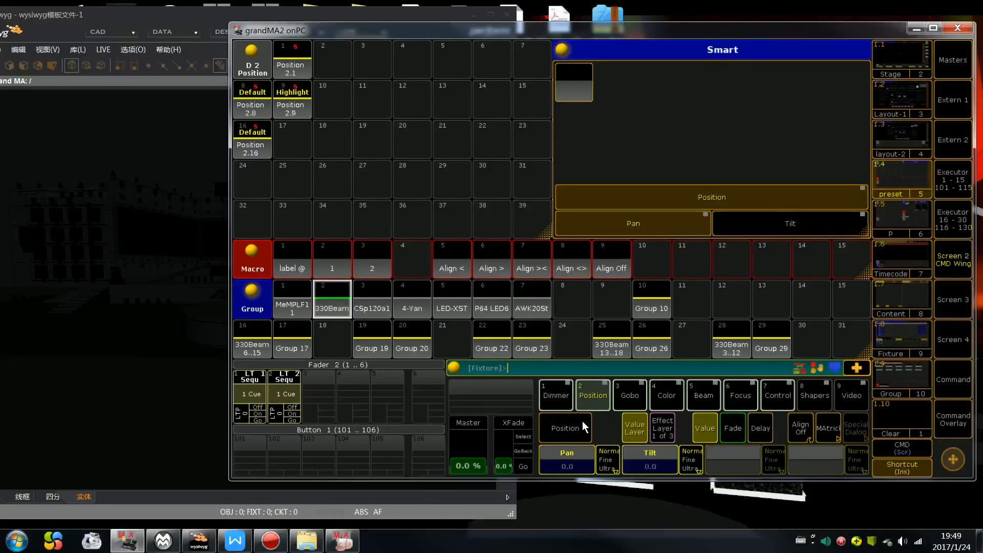
click(563, 398)
double_click(604, 397)
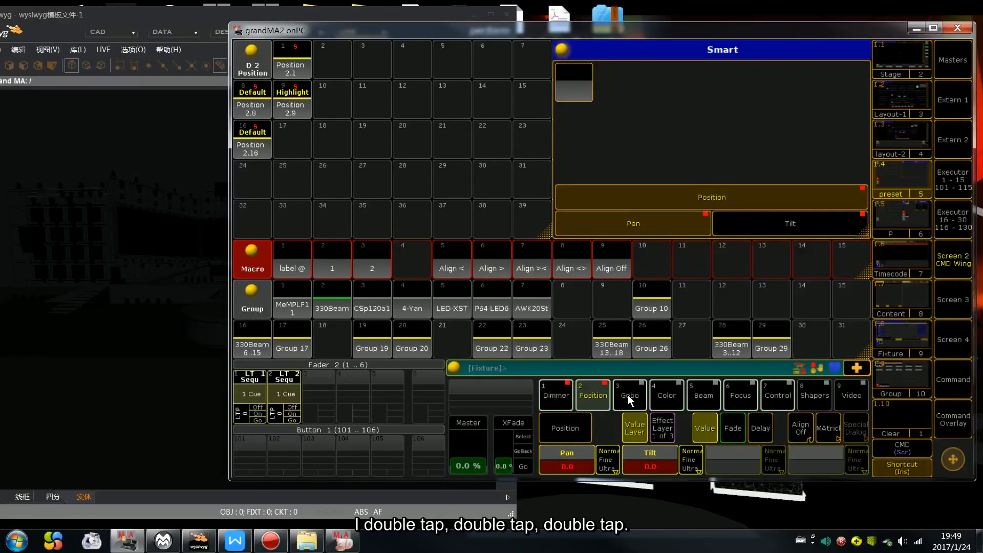
double_click(628, 395)
double_click(665, 394)
double_click(705, 395)
double_click(740, 394)
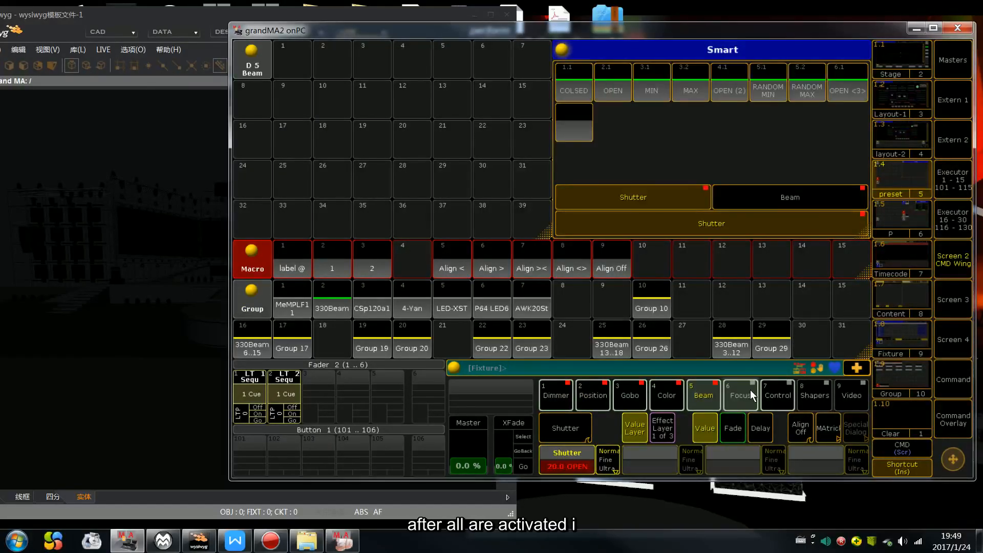
double_click(778, 395)
double_click(809, 394)
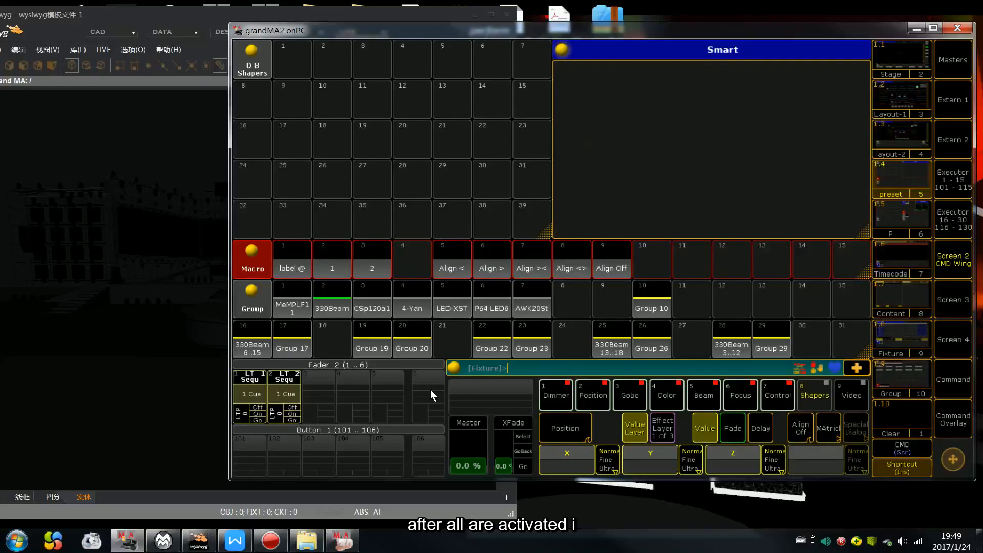
Store all activated values in slot 7 of the Position pool with the preset filter switched off.
click(556, 397)
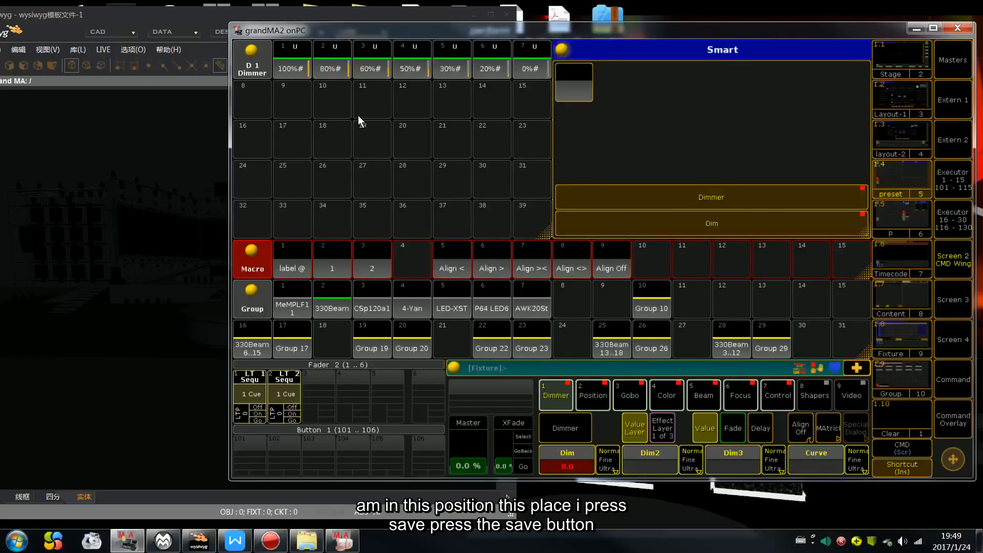
click(594, 396)
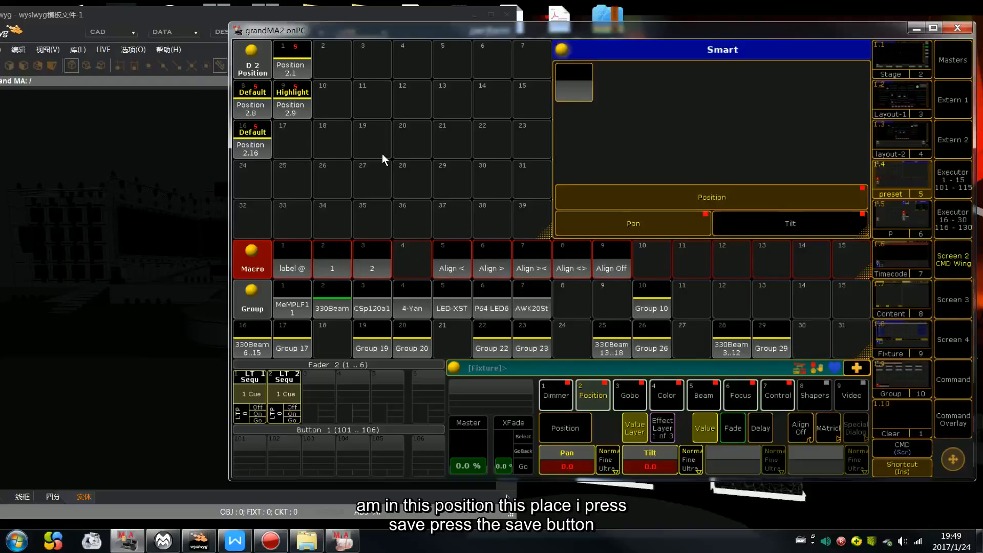
key(s)
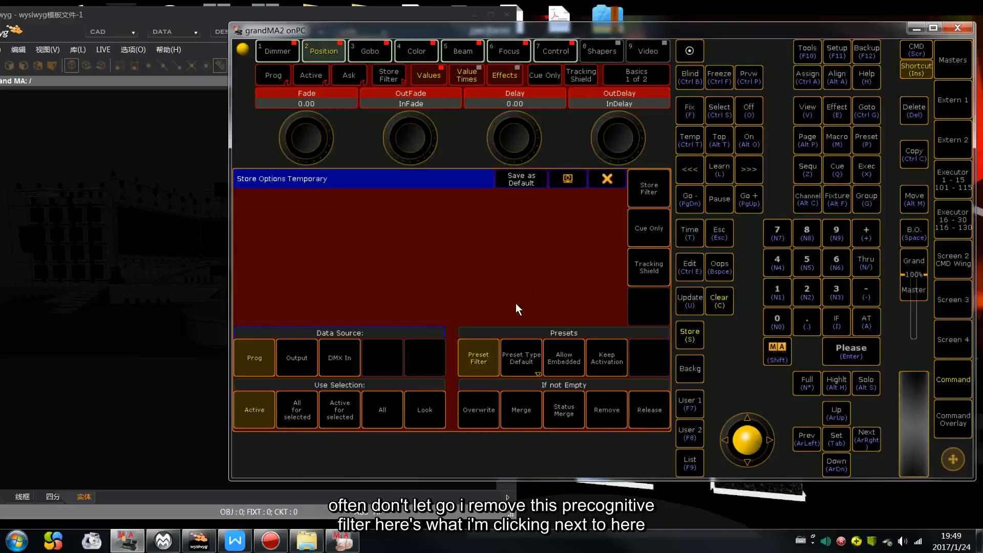
click(604, 180)
click(521, 55)
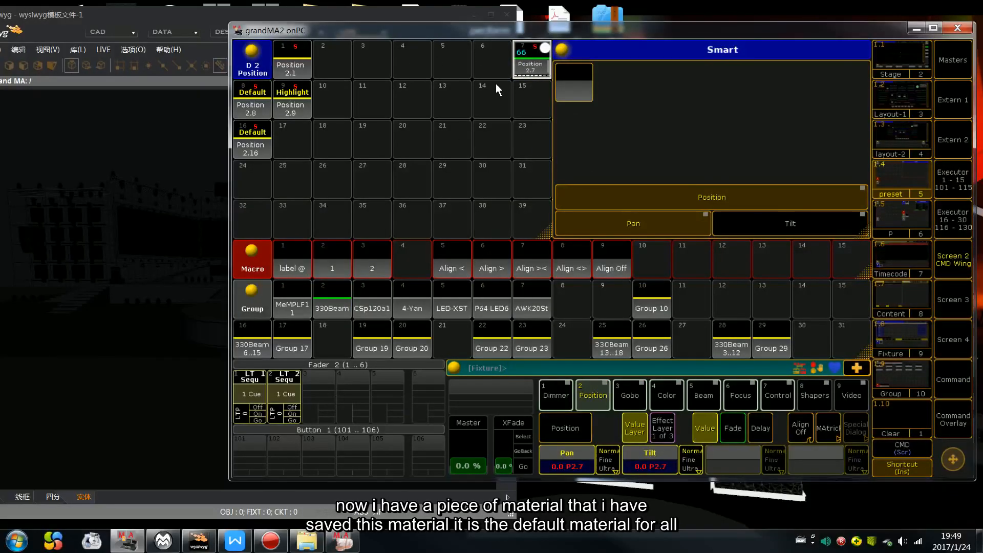
Clear the programmer, recall position preset 2.7 to check its values in each preset type, and clear it again.
key(BackSpace)
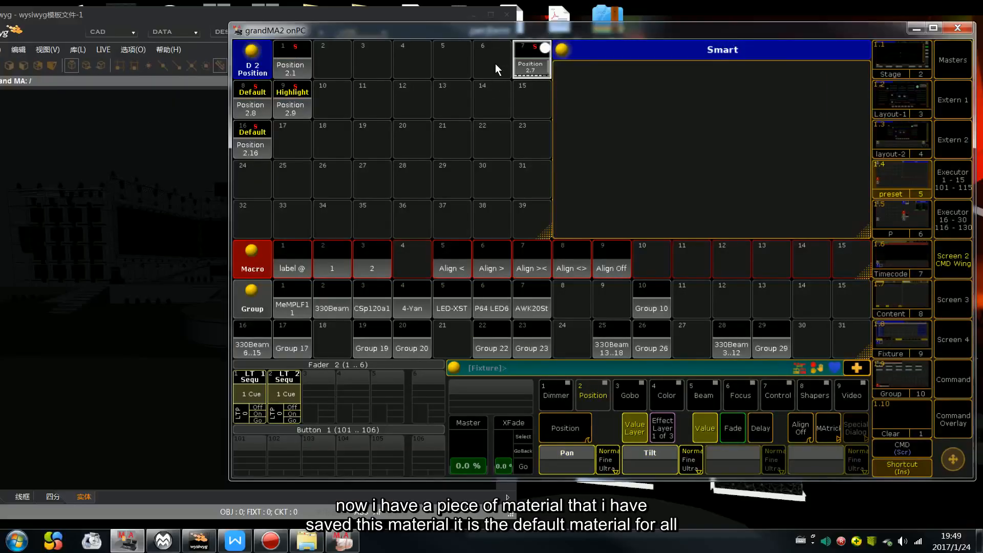
click(534, 58)
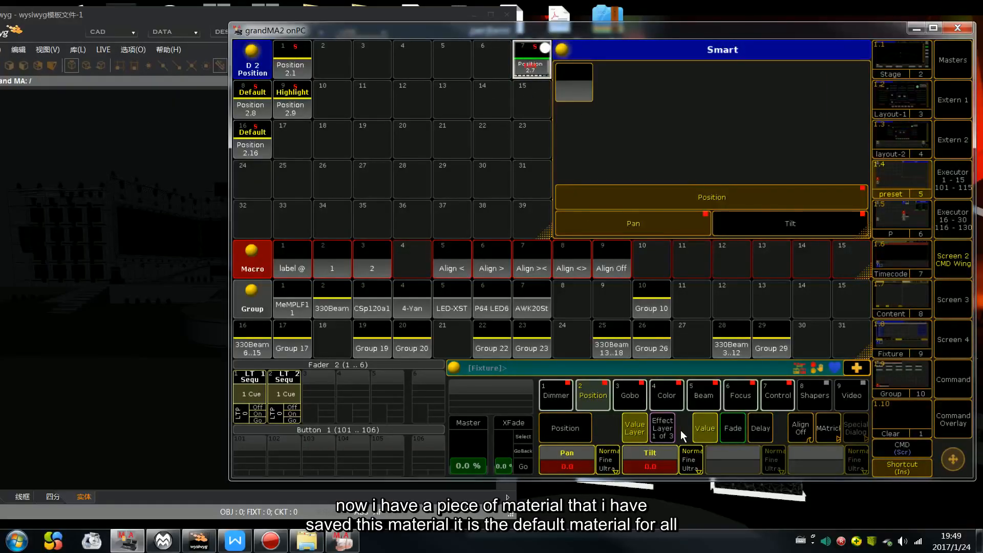
click(555, 393)
click(588, 392)
click(623, 392)
click(665, 393)
click(683, 393)
click(773, 393)
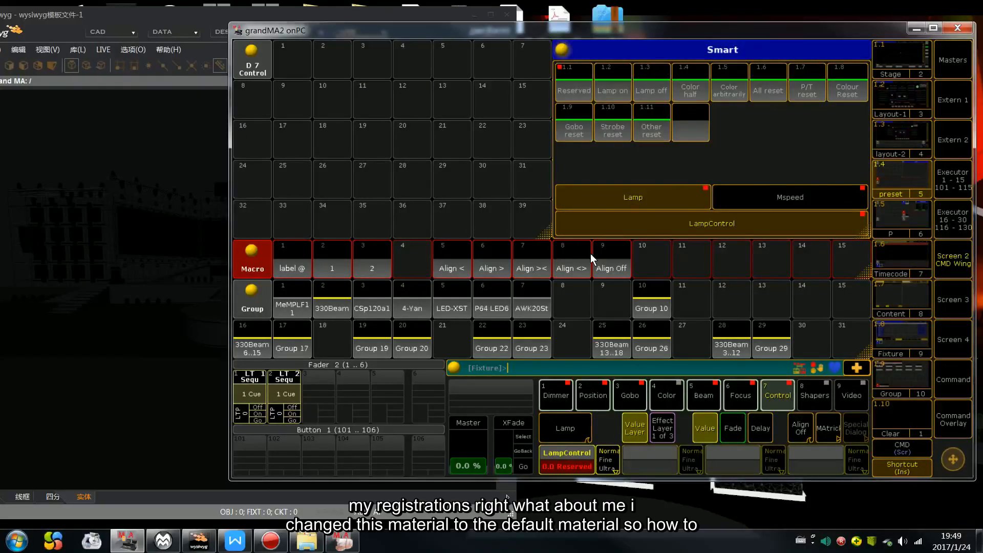
click(593, 393)
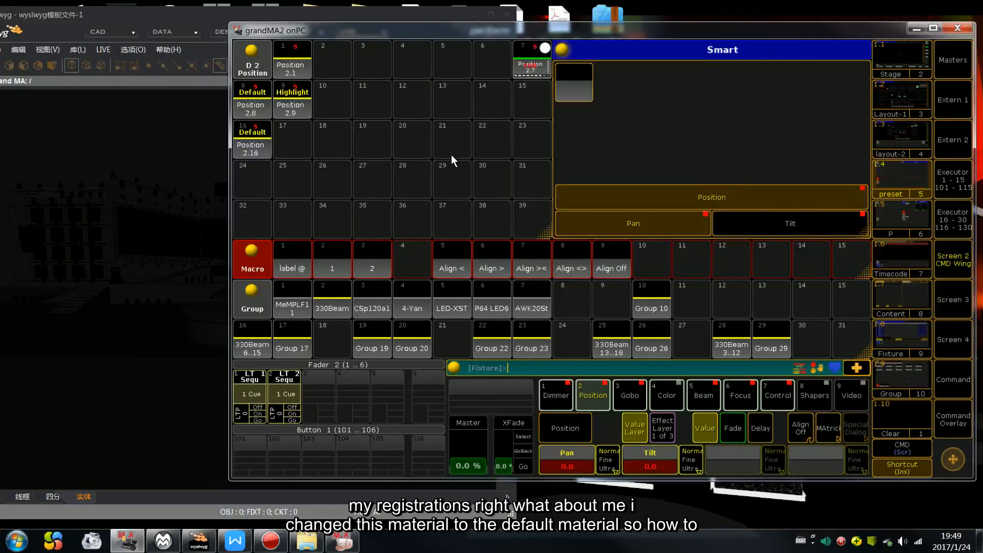
key(BackSpace)
key(BackSpace)
key(BackSpace)
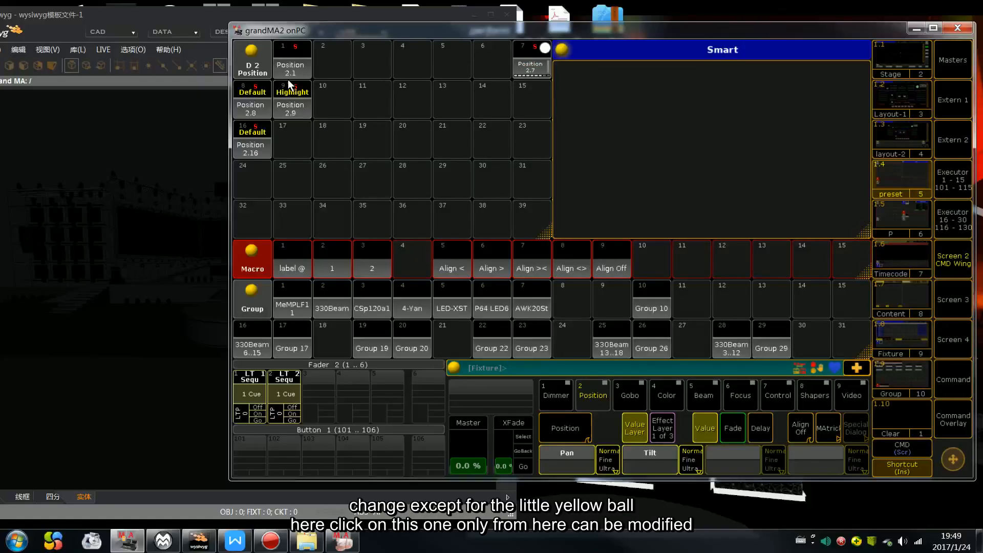
Show the Position pool in sheet style to examine the presets' Special modes, and switch back to the pool layout.
click(259, 53)
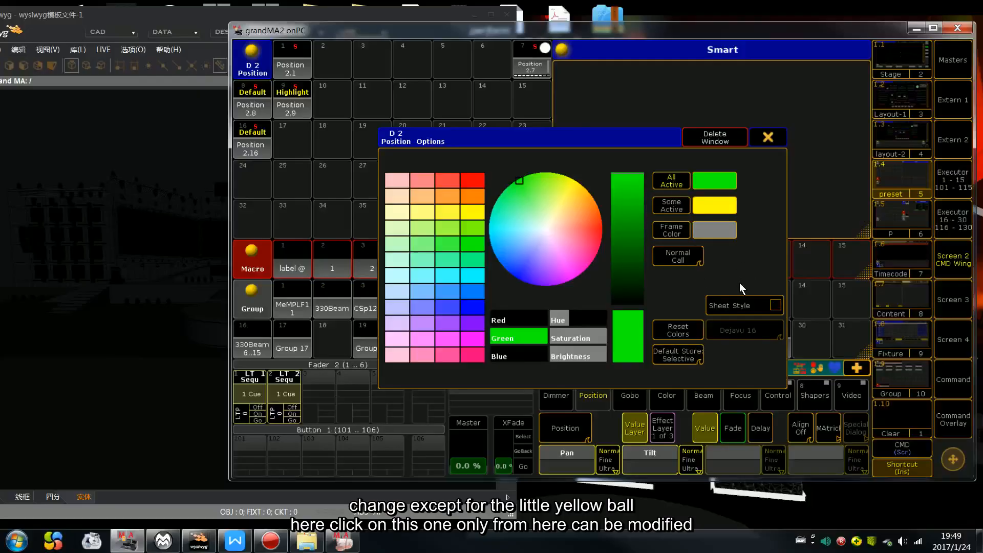
click(754, 305)
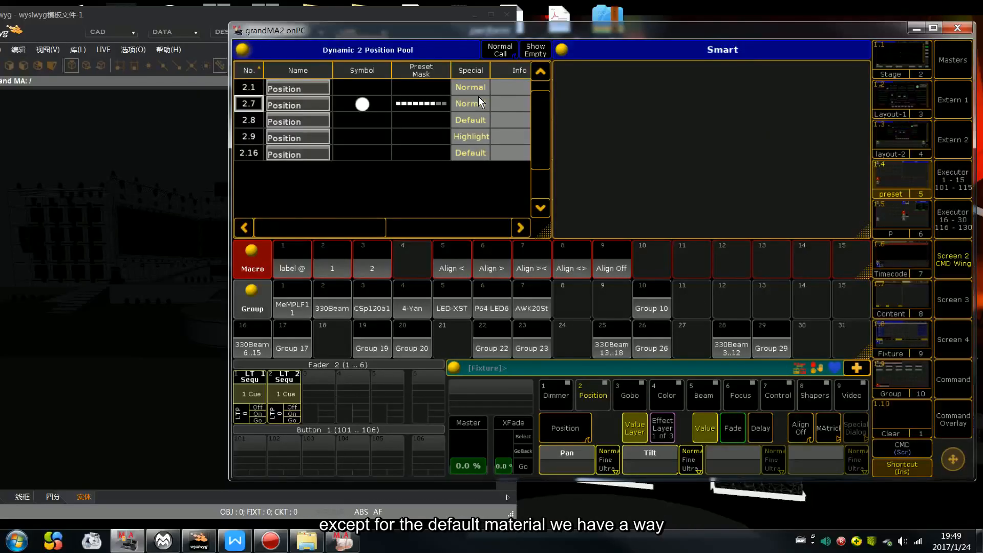
click(475, 157)
click(535, 155)
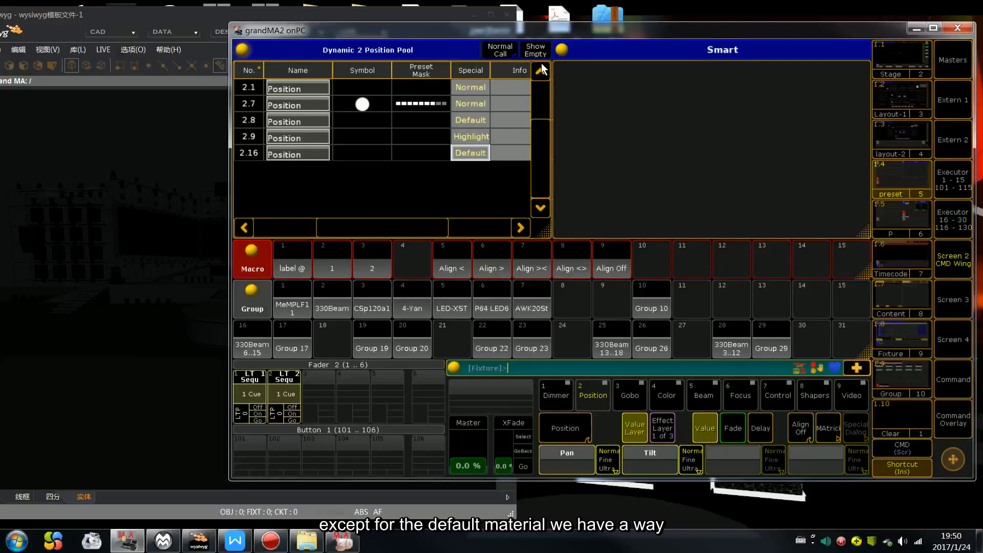
click(245, 48)
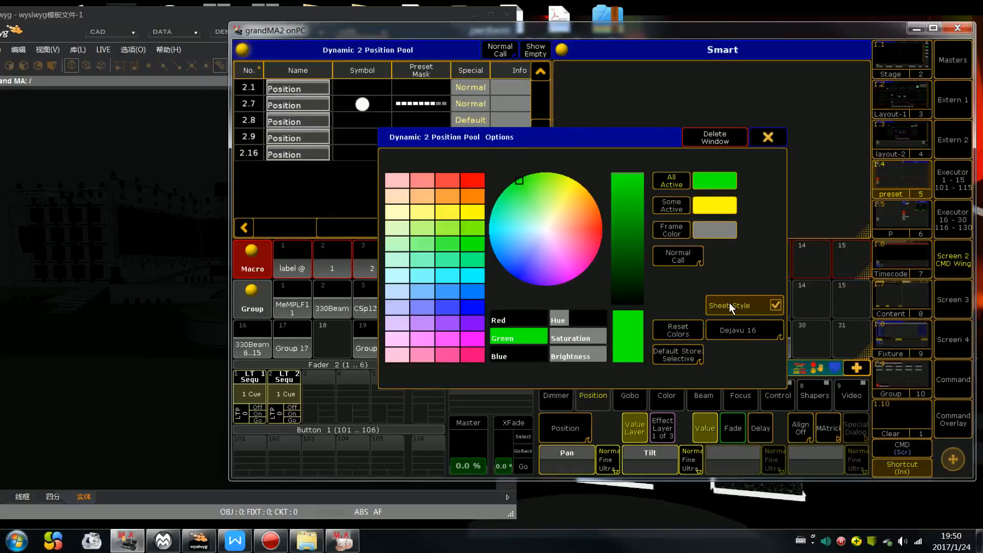
click(729, 305)
click(481, 95)
Assign the Default special mode to position preset 2.7 through the command overlay.
drag(520, 26, 439, 26)
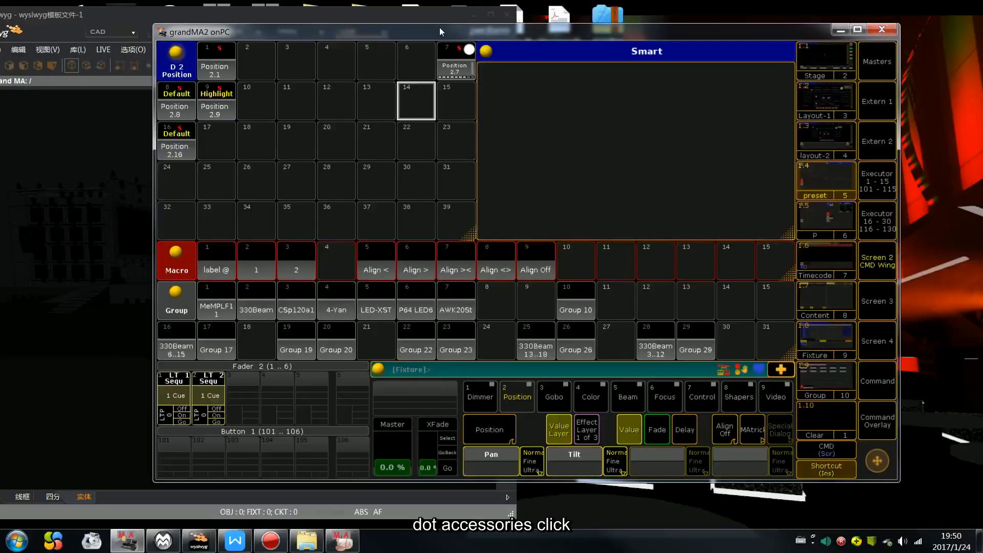
click(890, 394)
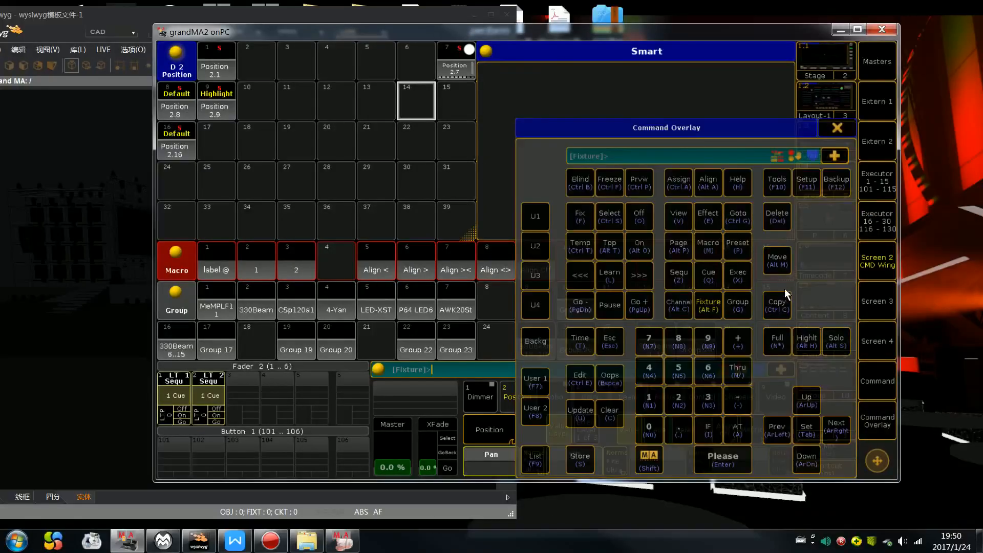
click(679, 182)
click(457, 64)
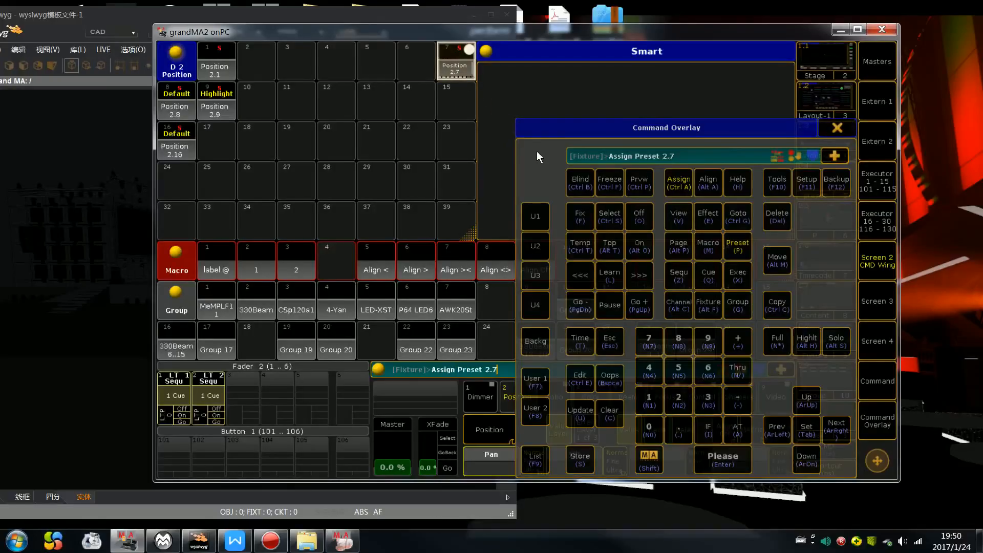
click(717, 457)
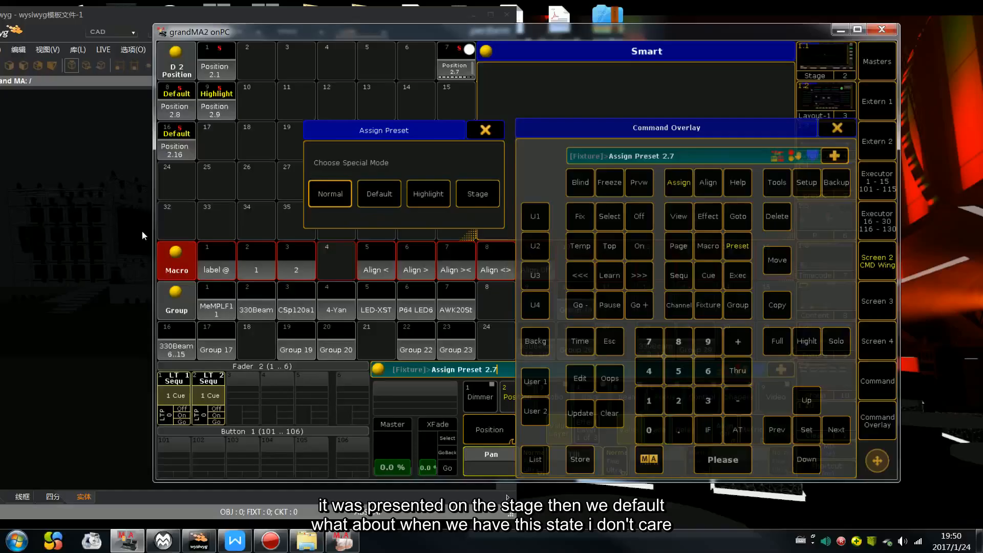
click(385, 187)
click(842, 128)
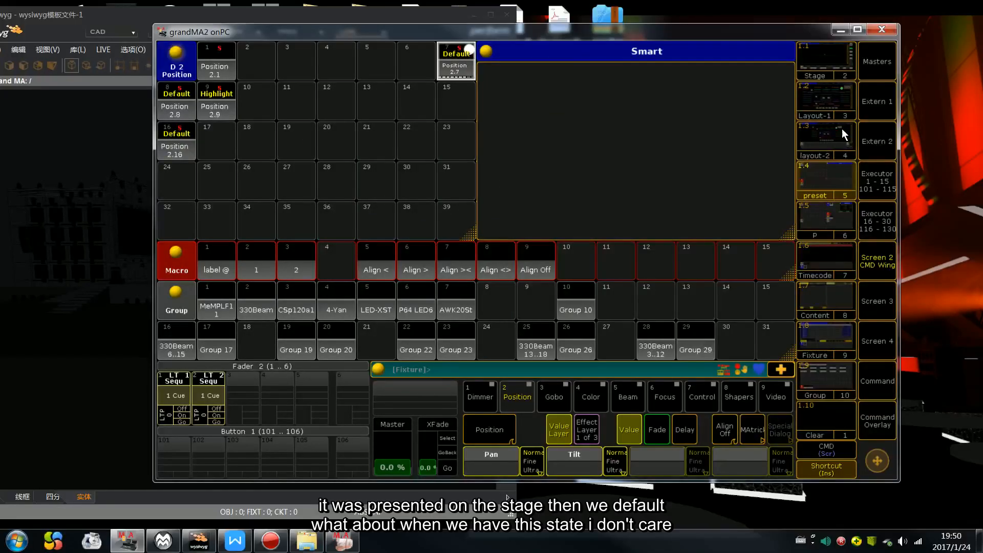
Apply position presets 2.8 and 2.7 to Group 10 in turn, comparing the beams in the stage visualization.
click(169, 110)
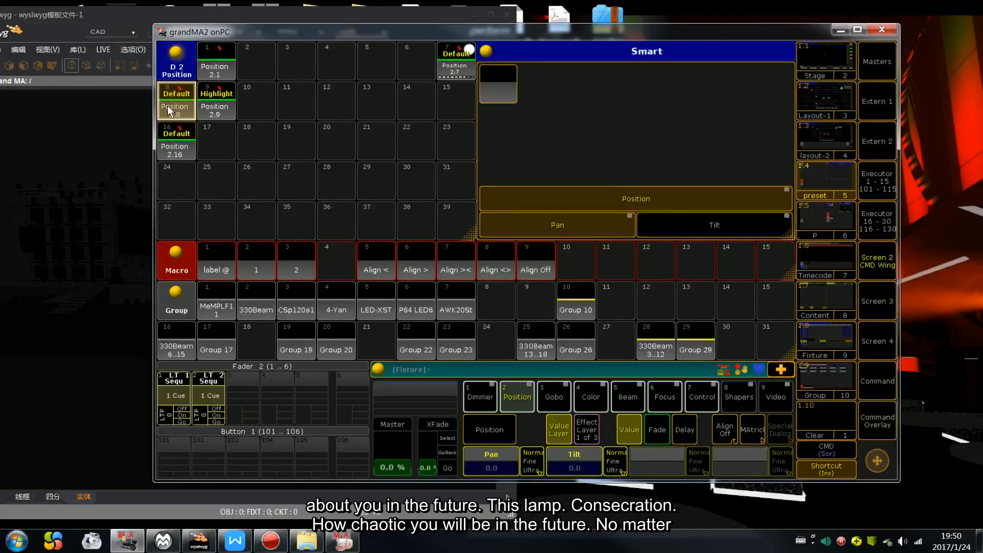
click(579, 312)
click(179, 97)
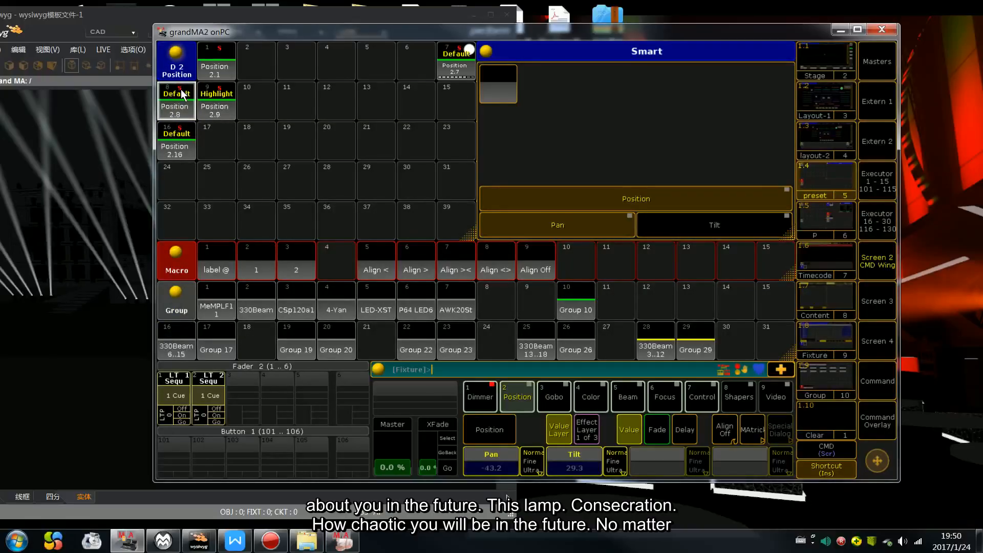
drag(306, 36, 513, 66)
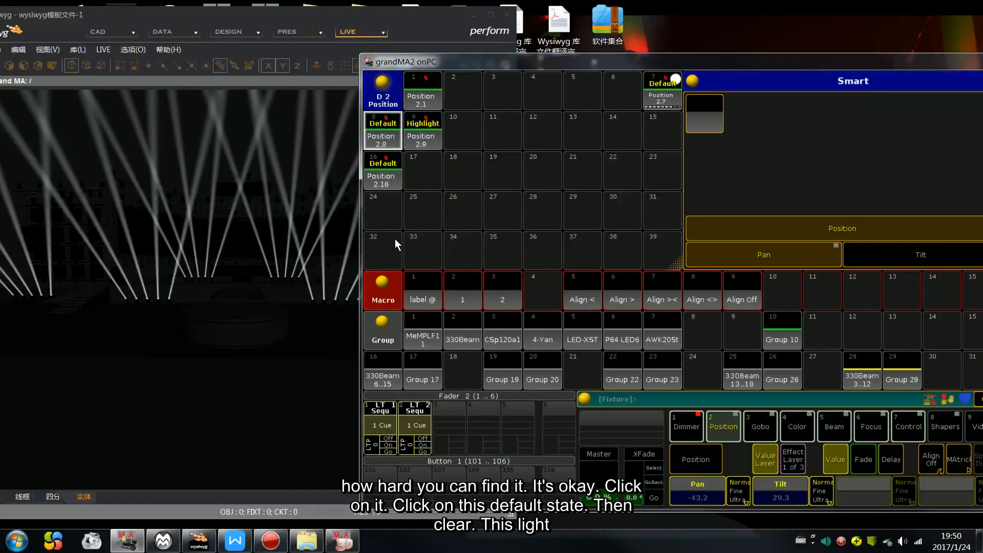
click(662, 91)
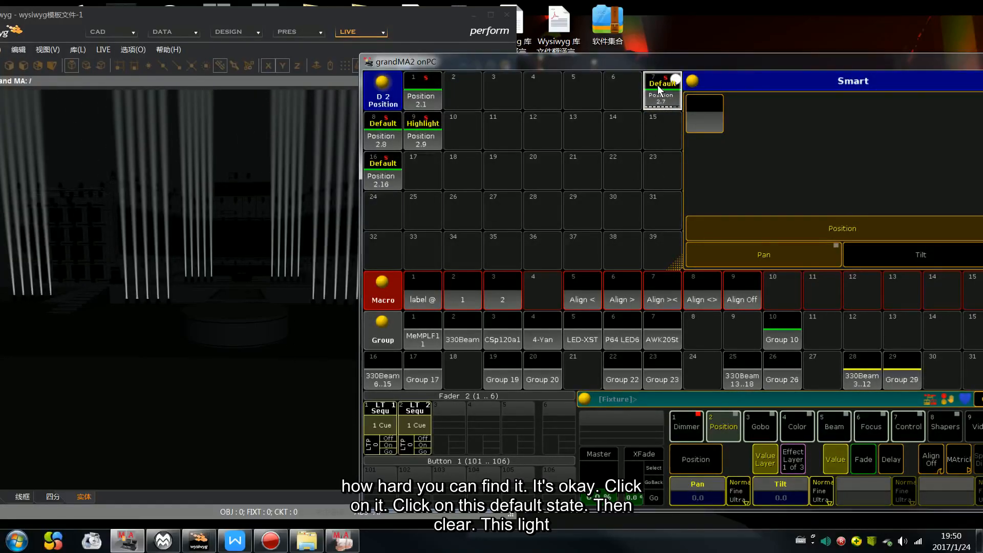
double_click(662, 59)
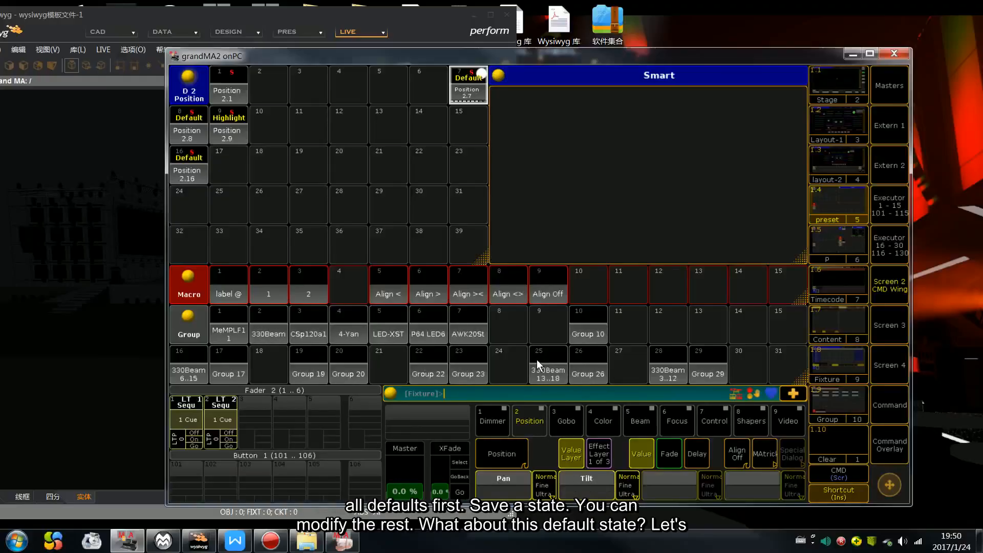
click(497, 426)
click(535, 426)
click(679, 425)
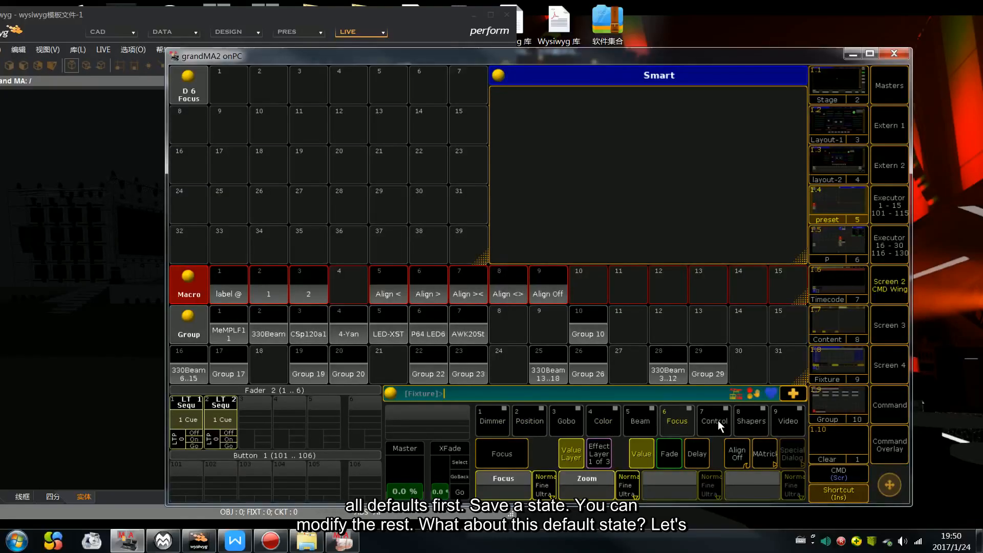
click(529, 420)
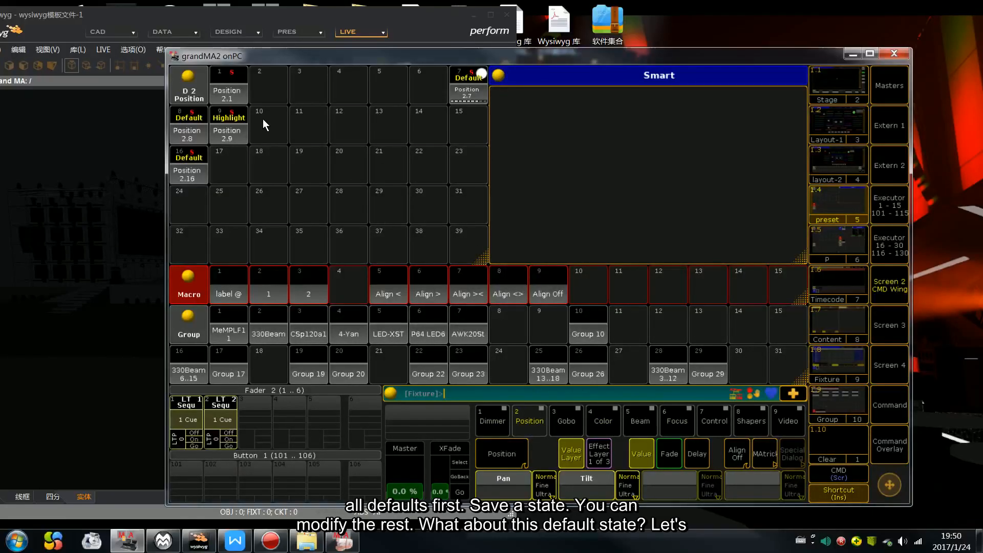
Switch to wysiwyg and examine the stage in a maximized window, restore its size, and return to grandMA2 onPC.
drag(294, 53, 481, 60)
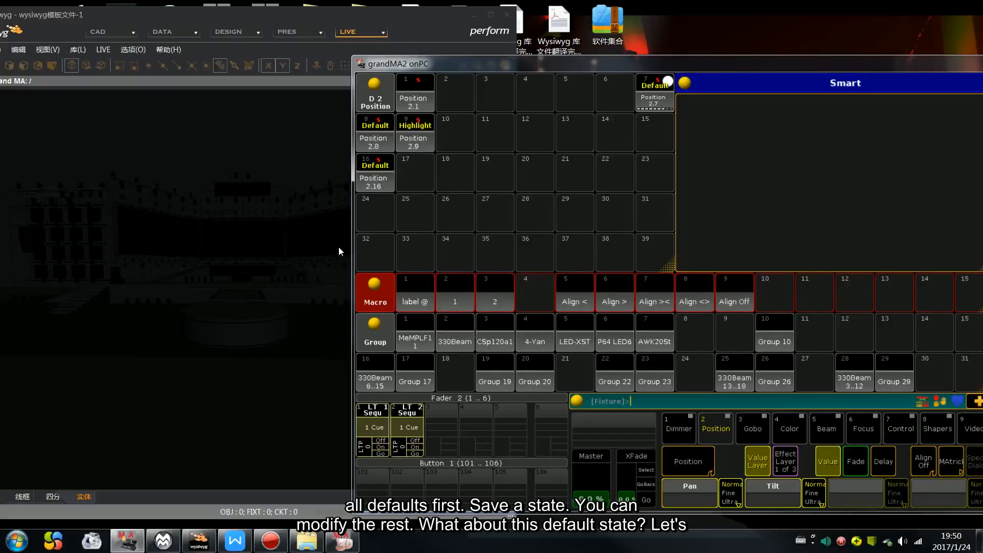
click(320, 272)
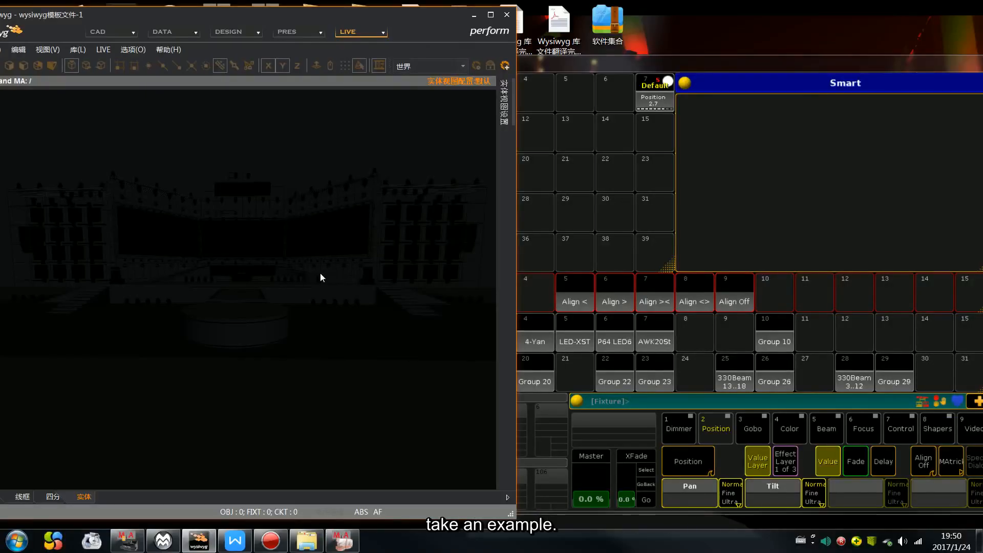
click(490, 15)
drag(506, 285, 540, 252)
scroll(524, 266, down, 3)
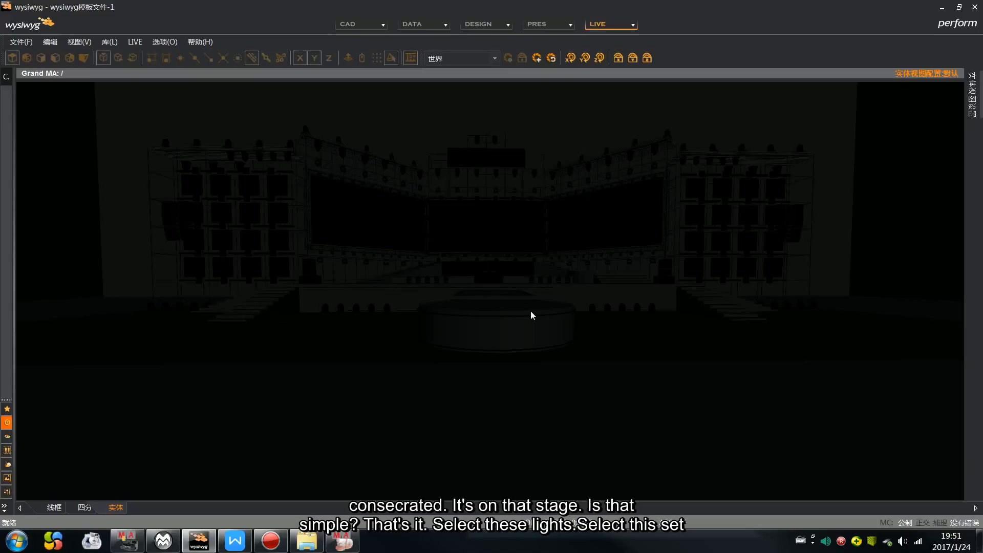
click(959, 7)
double_click(630, 66)
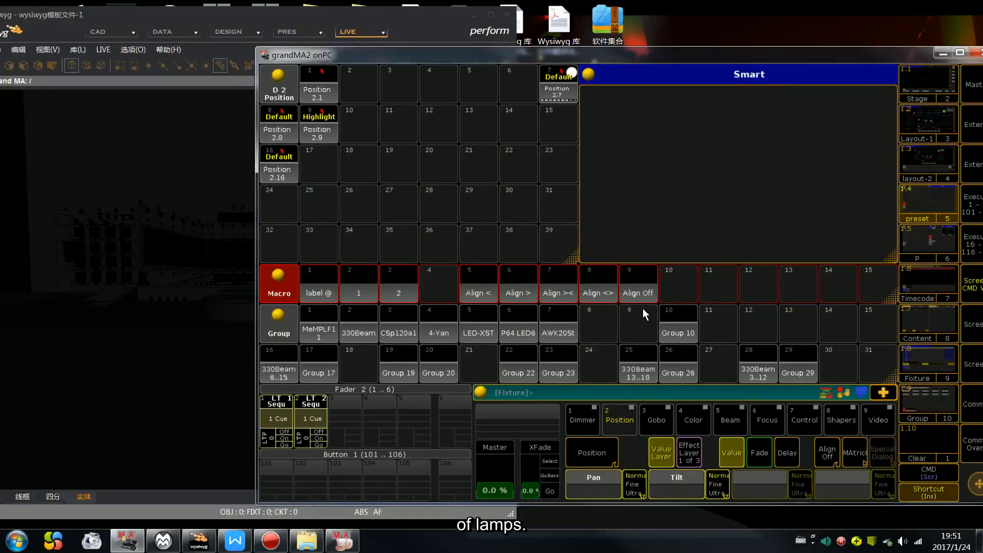
Select 330Beam fixtures 50 to 54 and 55 to 59 in the Layout-1 view and tilt them to about 32.
click(922, 137)
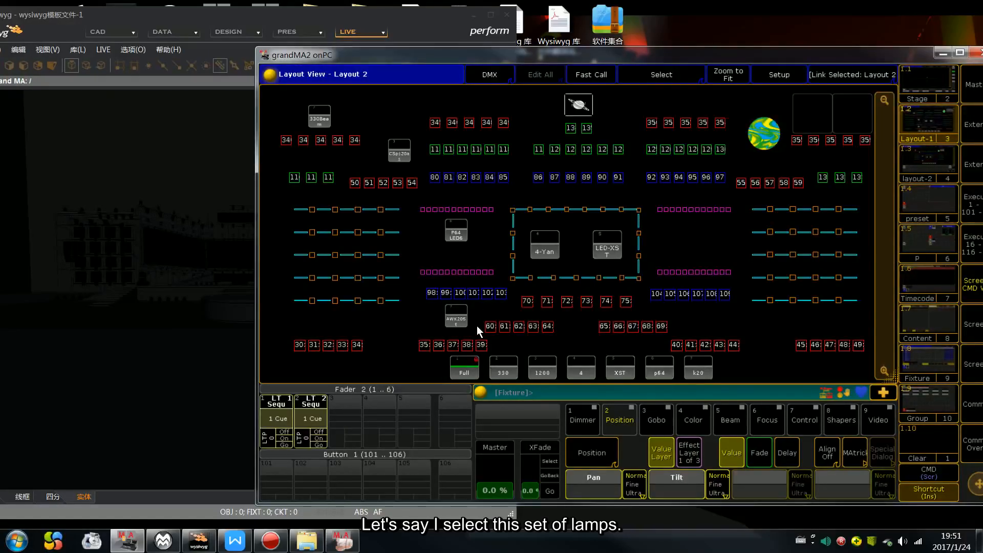
drag(517, 294, 584, 288)
drag(344, 173, 427, 193)
drag(743, 177, 814, 195)
scroll(825, 202, up, 5)
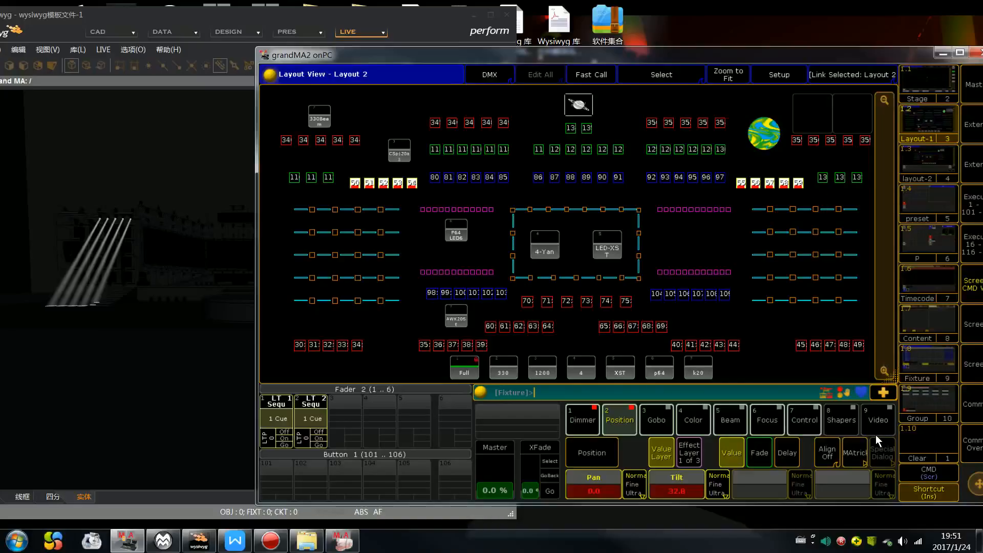
Set the MAtricks Align Group X to 5, fan the pan to 32.4 with Align ><, and check both beam groups on the visualized stage.
click(853, 451)
click(813, 426)
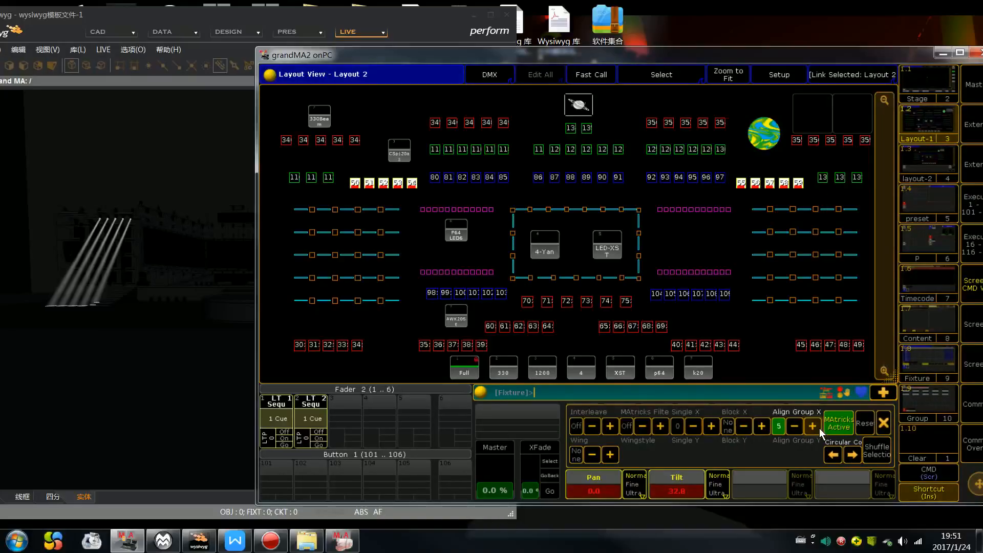
click(885, 421)
click(828, 452)
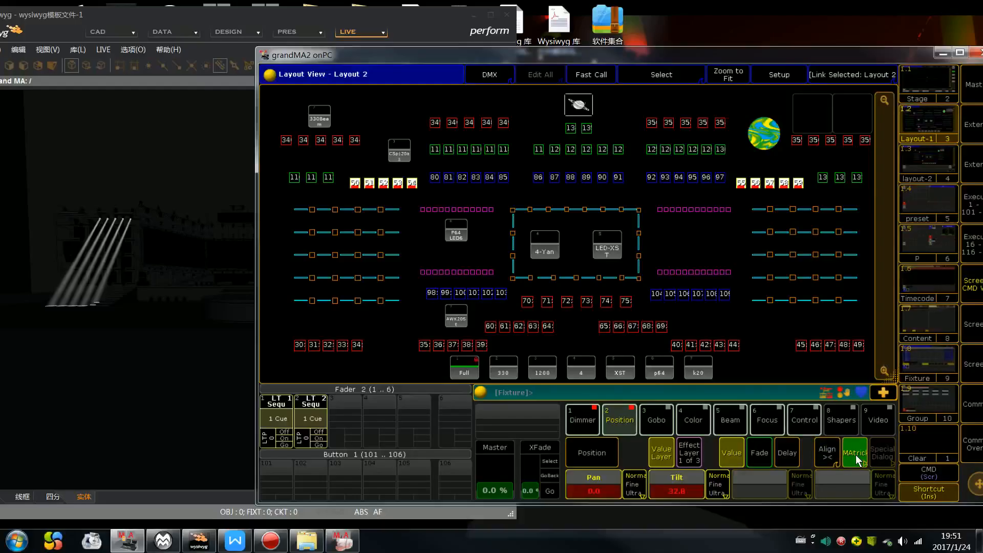
scroll(856, 455, up, 5)
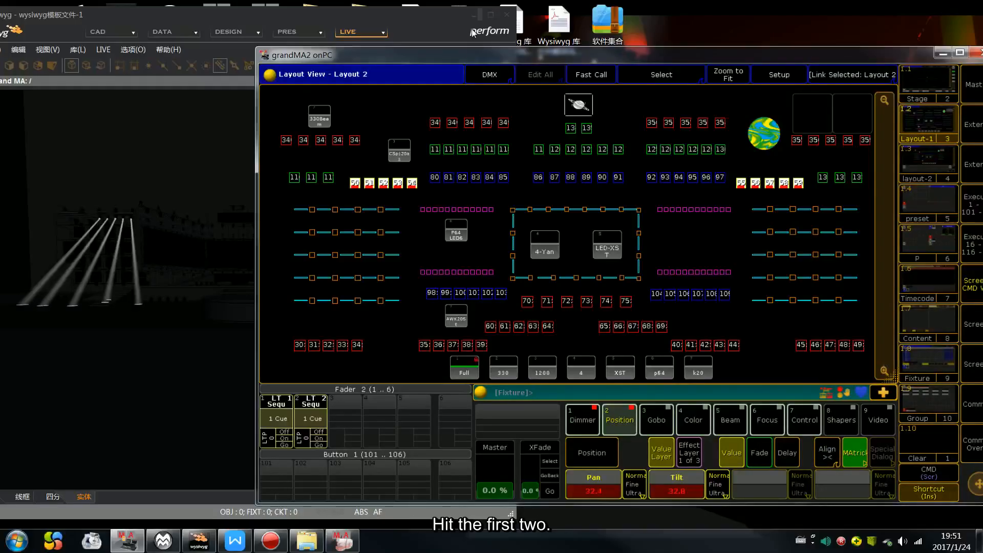
drag(441, 52, 687, 67)
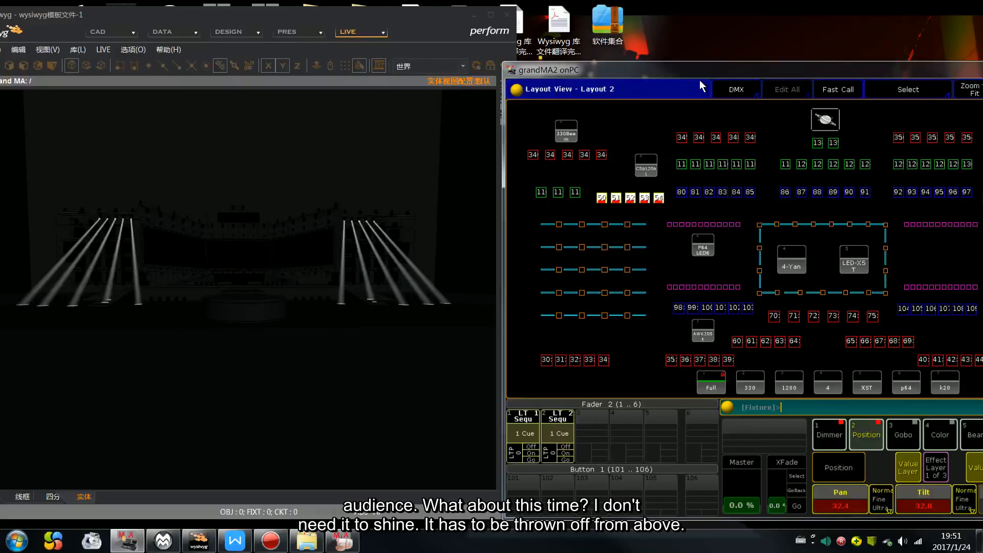
drag(699, 81, 438, 80)
Store the aligned beam position as position preset 2.2 in the preset view.
click(904, 229)
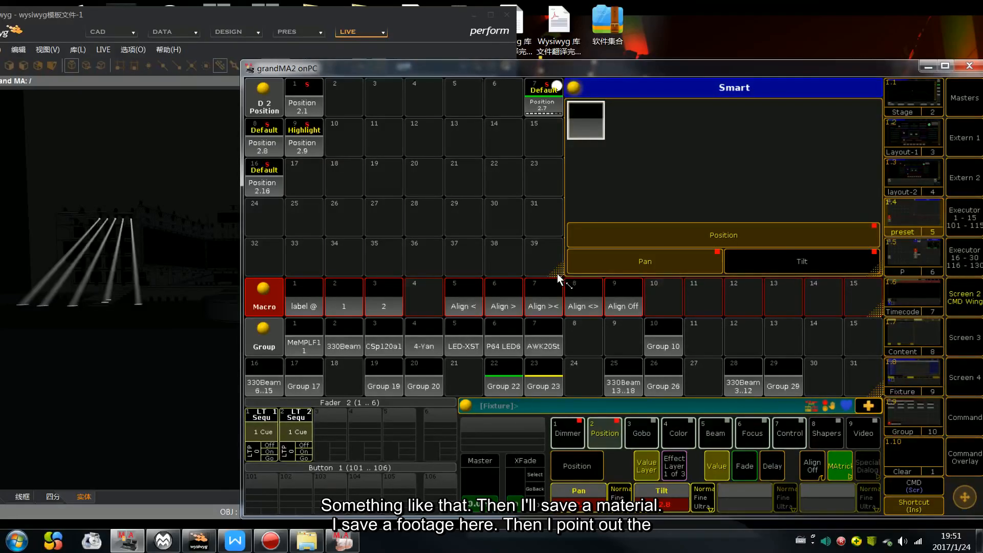
key(s)
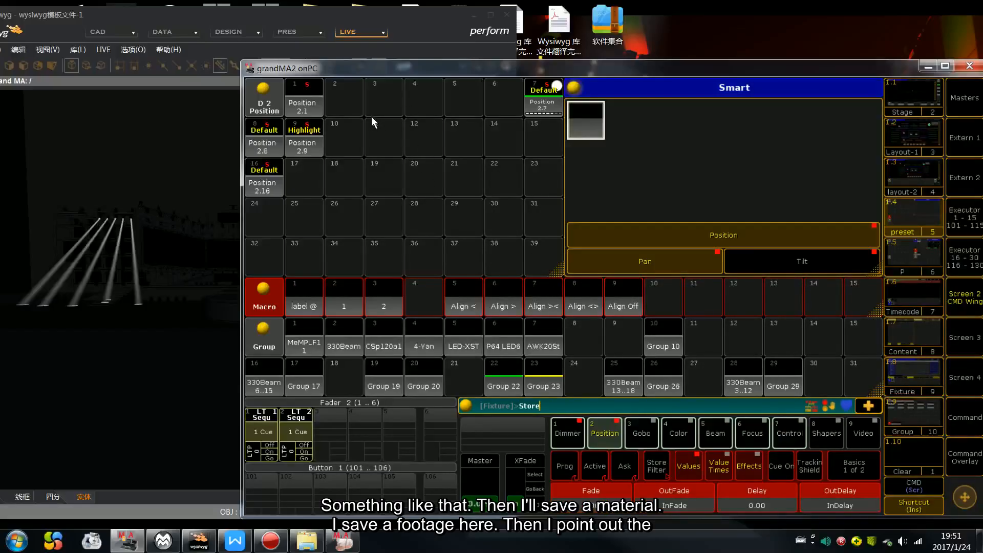
click(343, 100)
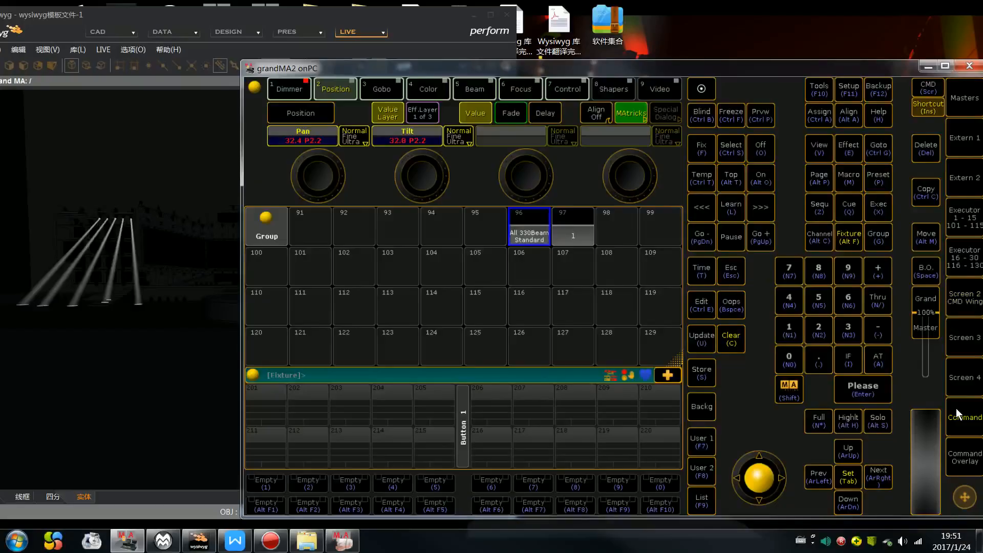
Assign the Default special mode to position preset 2.2 through the command overlay.
click(973, 423)
click(964, 457)
click(927, 160)
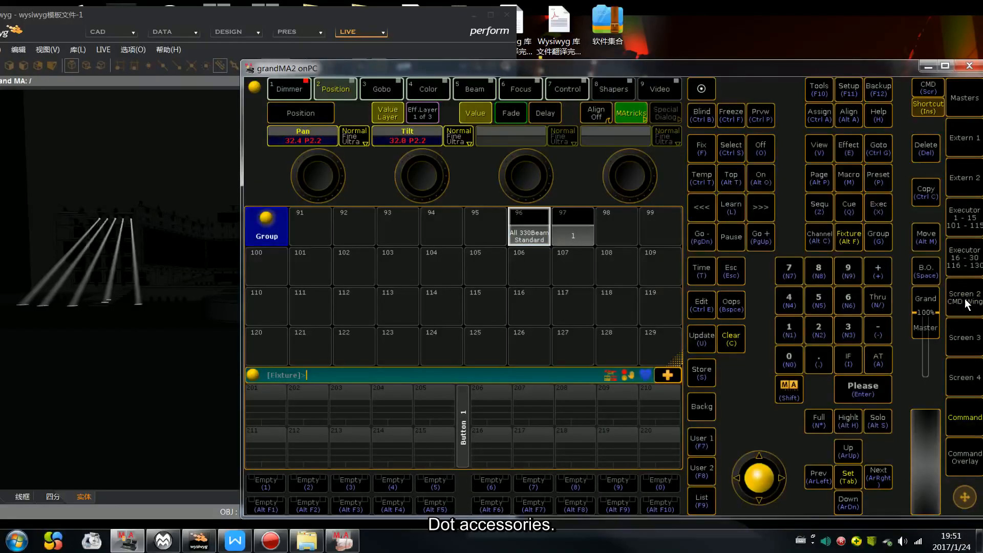
click(965, 302)
click(965, 456)
click(778, 230)
click(343, 96)
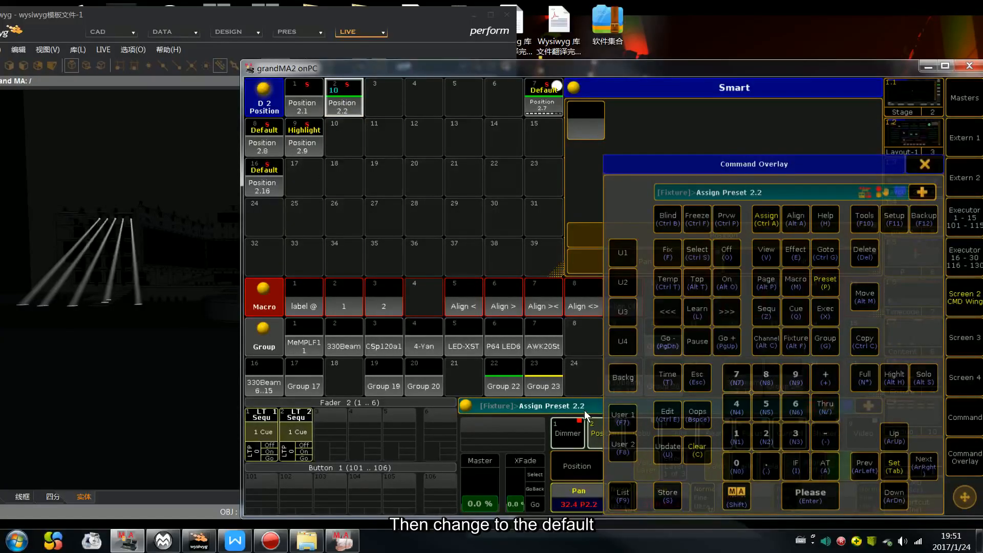
click(572, 315)
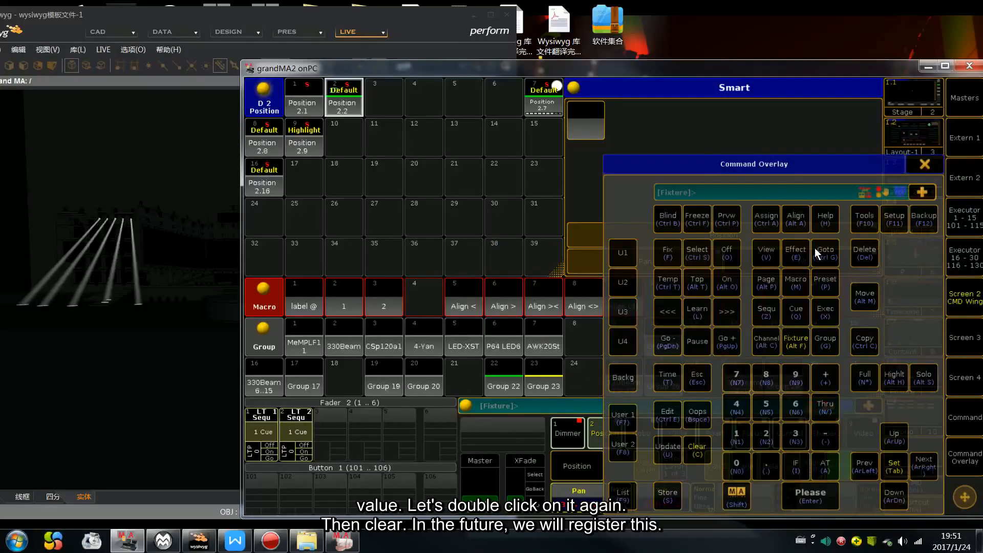
click(926, 165)
Recall position preset 2.2 and clear the programmer.
click(352, 97)
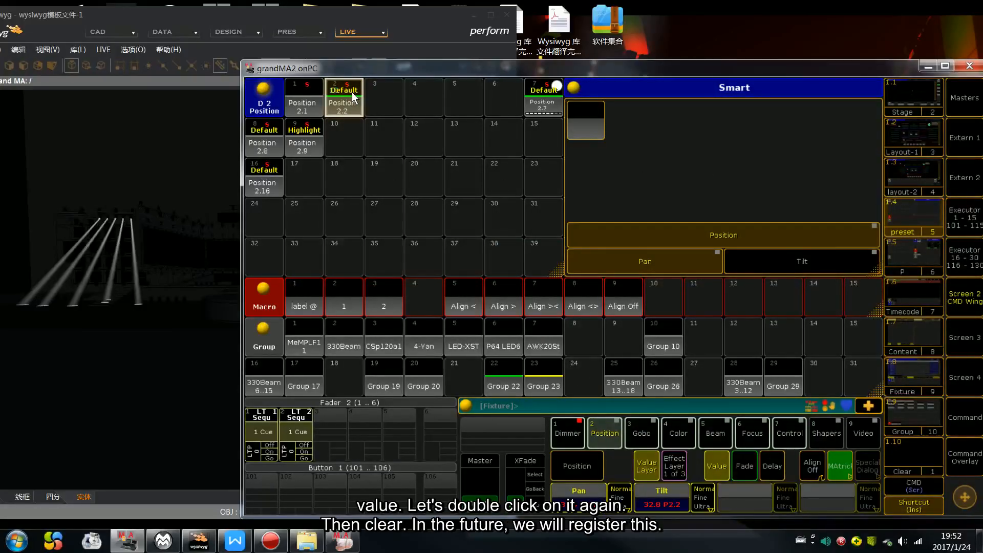
key(BackSpace)
key(BackSpace)
key(BackSpace)
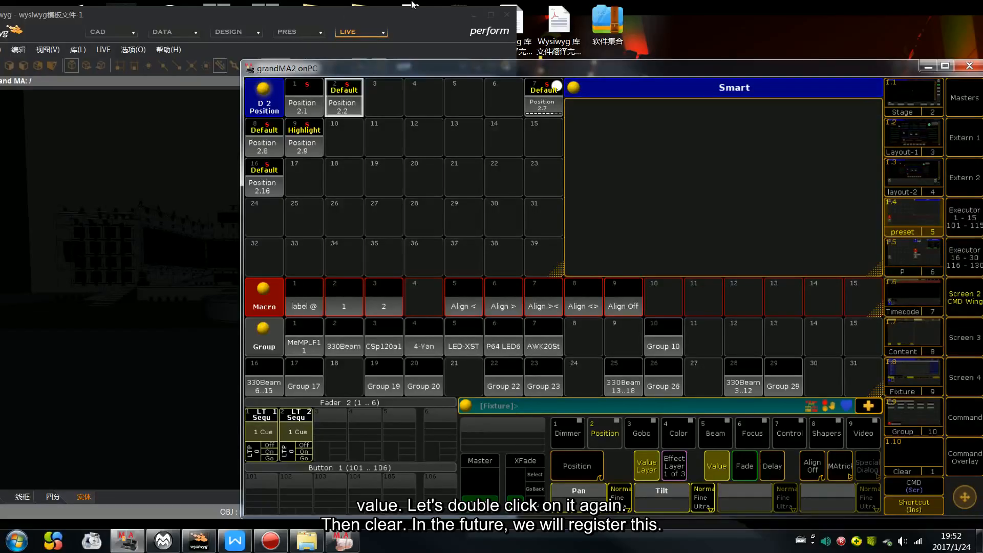
Test the default position by selecting fixtures 50 to 59 in the Layout-1 view, bringing them to full intensity, and clearing the programmer.
click(913, 136)
drag(339, 196, 795, 203)
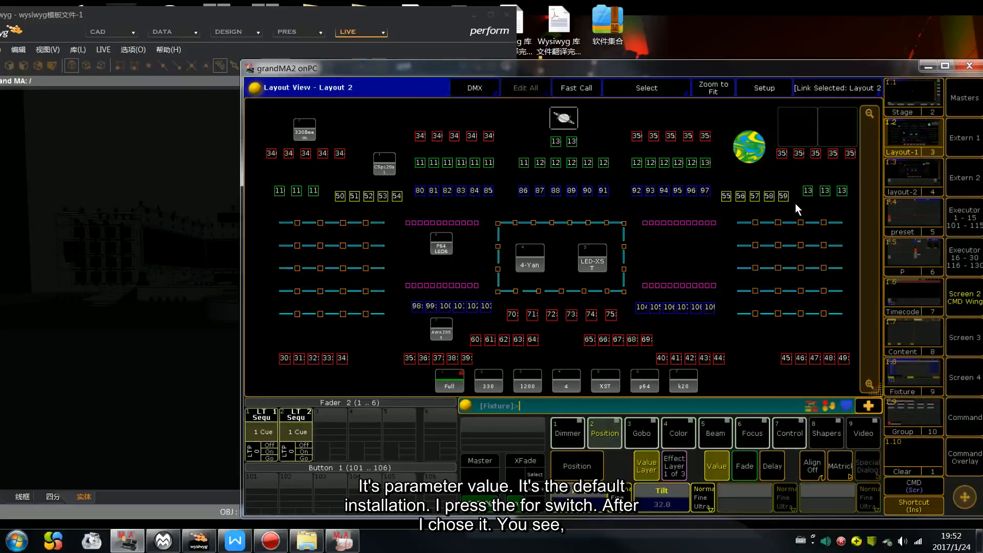
click(963, 456)
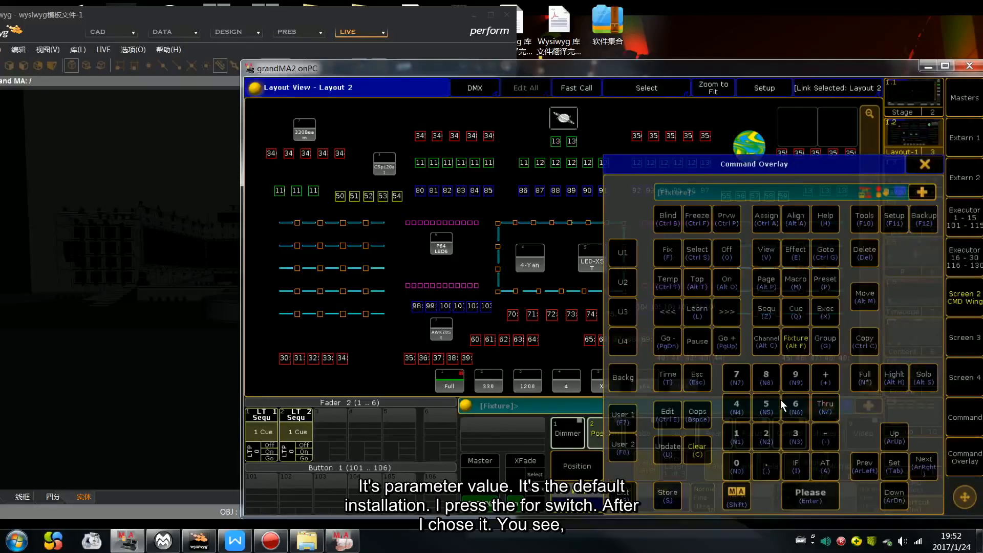
click(867, 376)
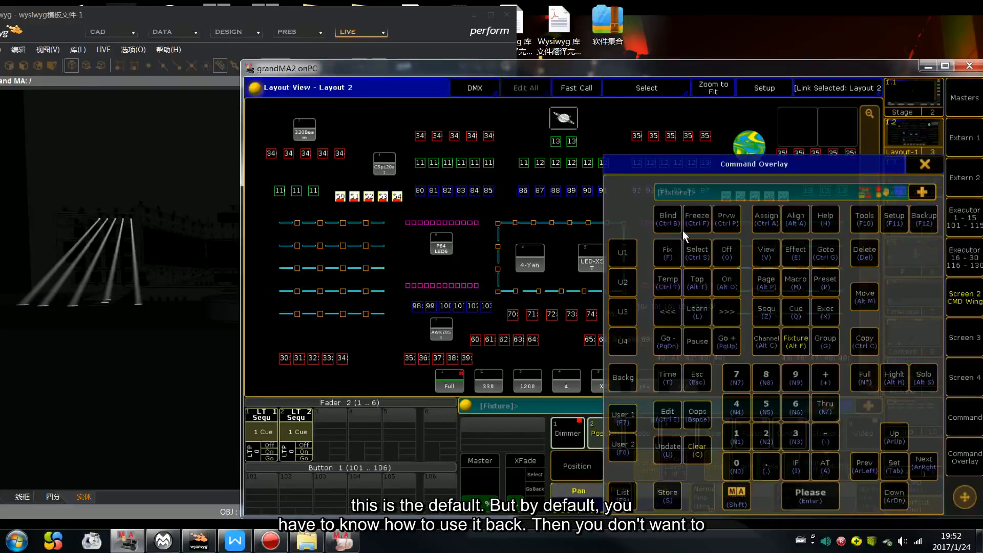
click(696, 446)
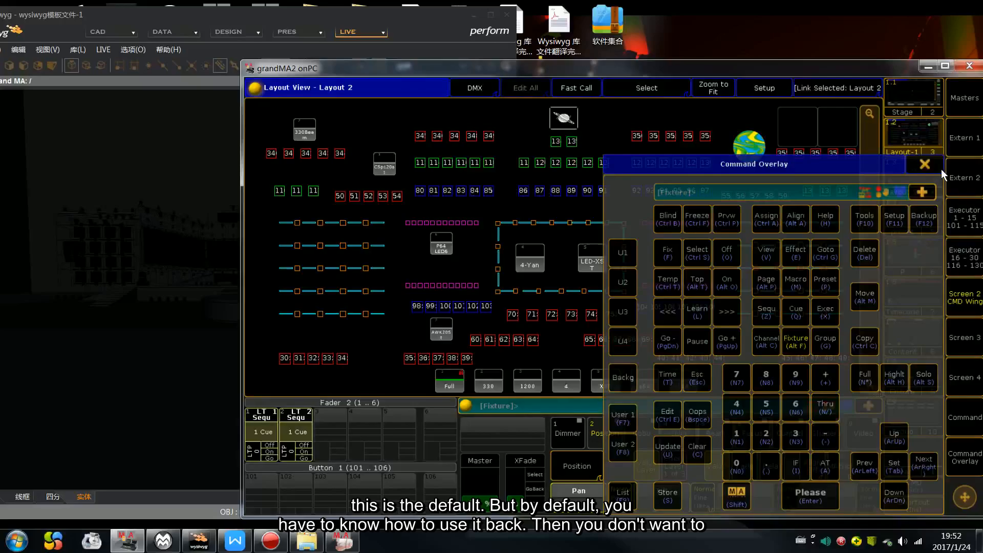
click(940, 169)
Return to the preset view, select the fixtures of position preset 2.7, and clear the selection.
drag(328, 187, 390, 201)
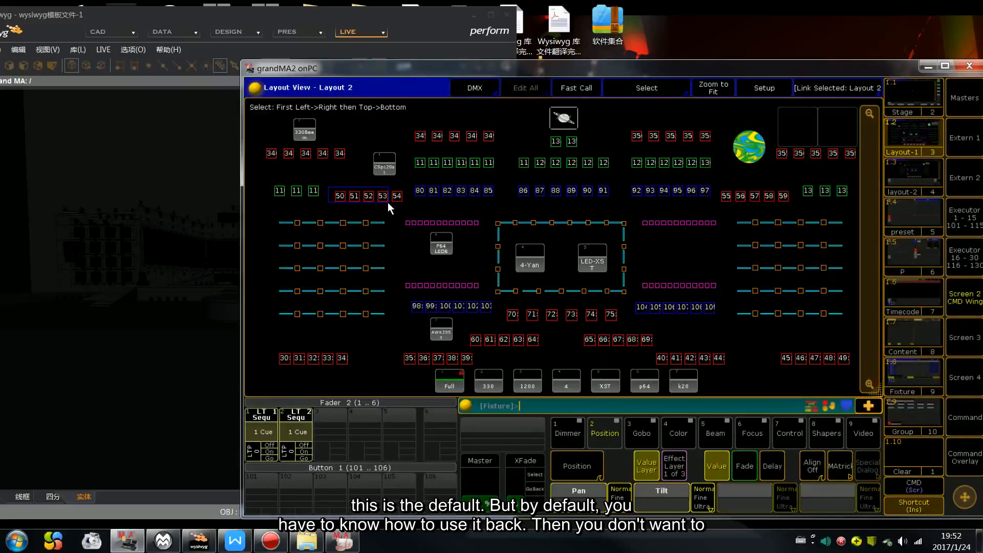
click(905, 253)
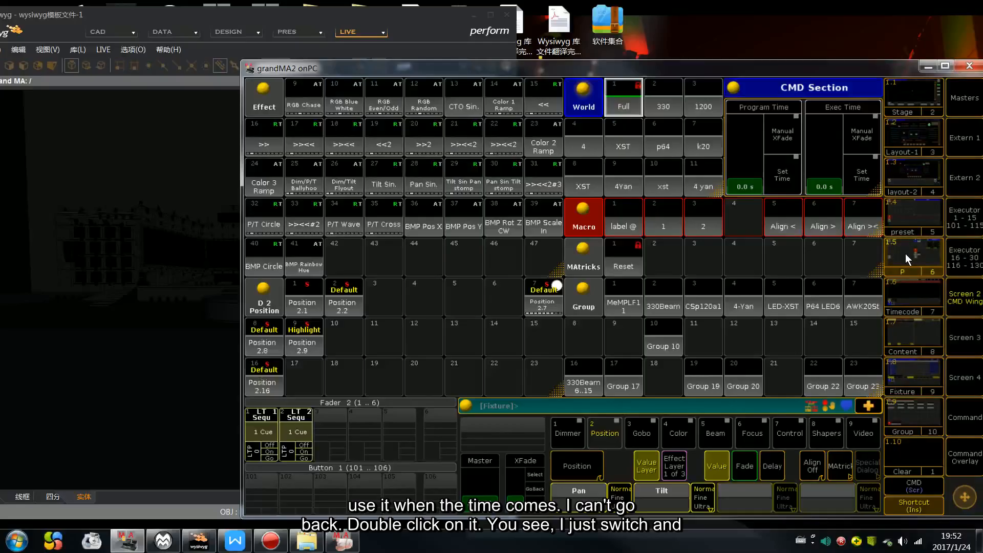
click(906, 216)
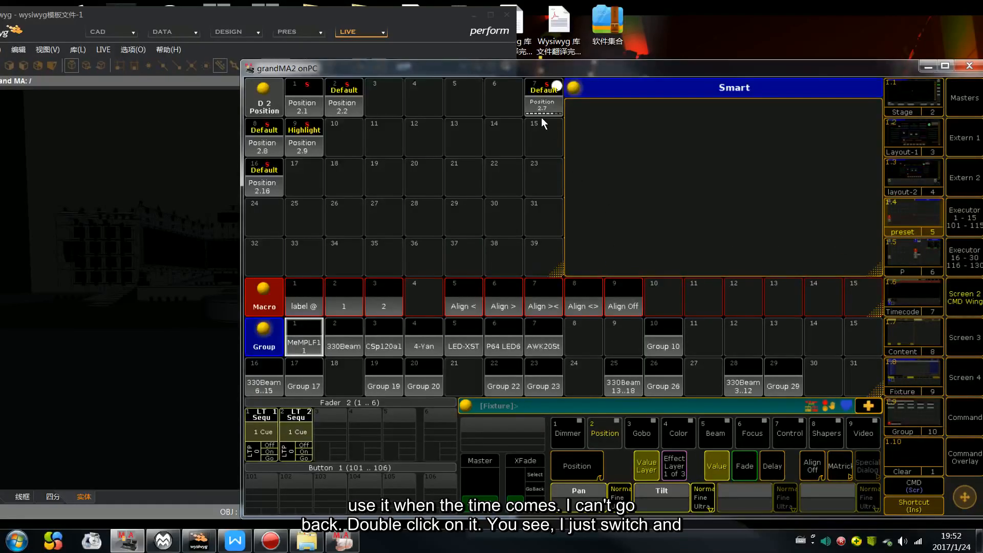
click(534, 101)
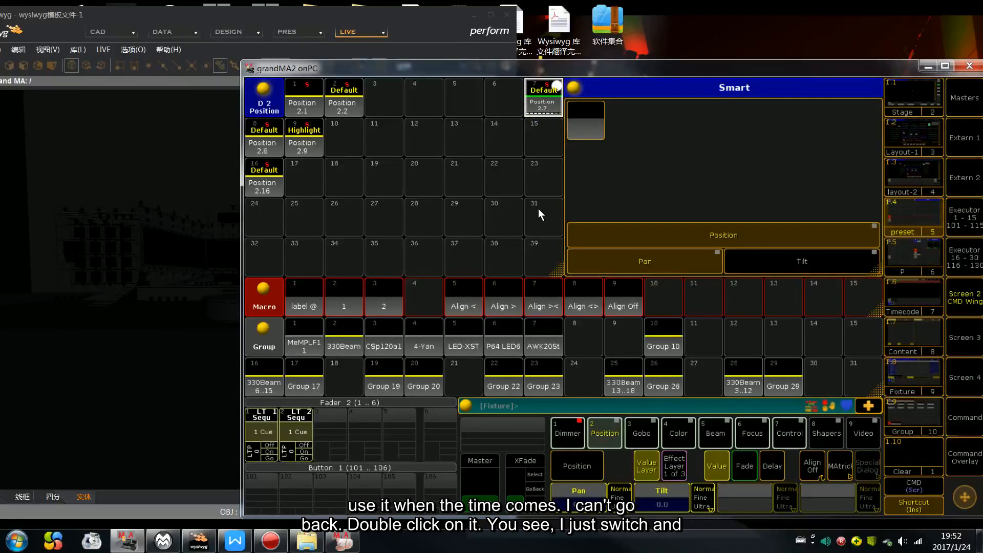
key(c)
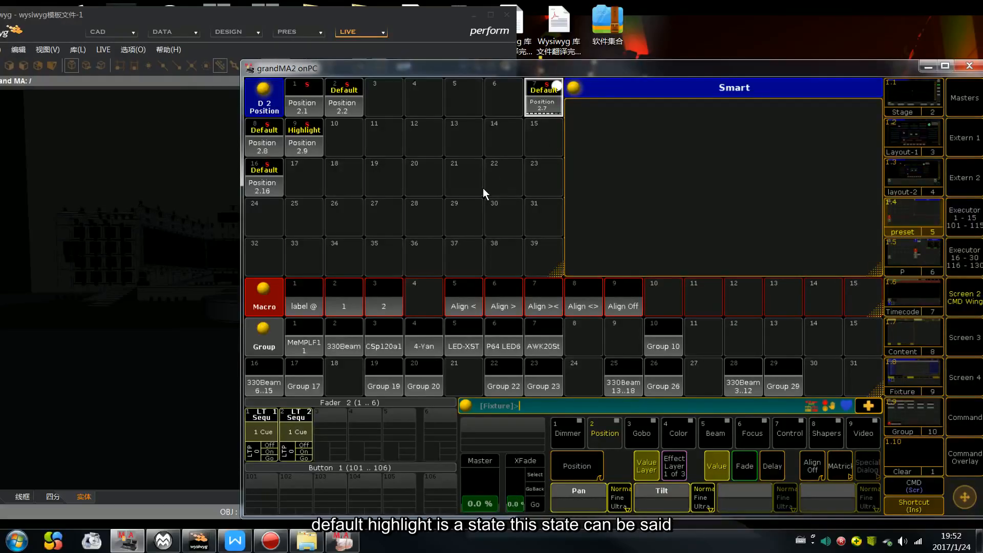
drag(626, 67, 591, 57)
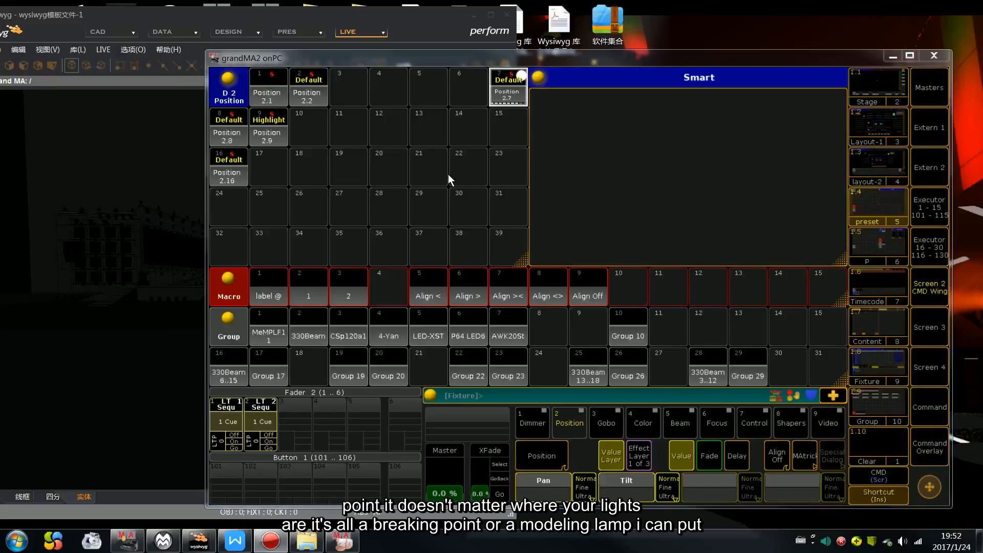
drag(383, 57, 427, 63)
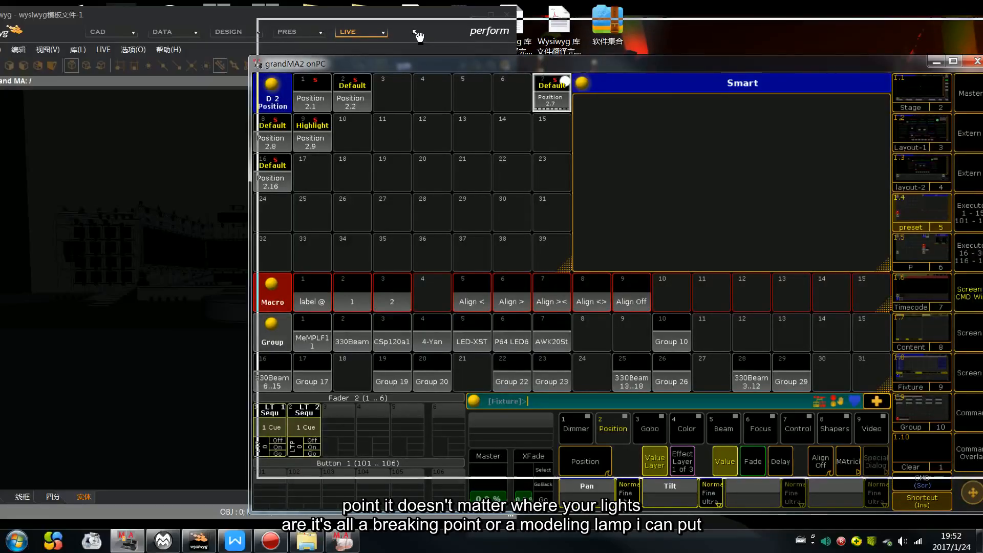
drag(404, 67, 412, 30)
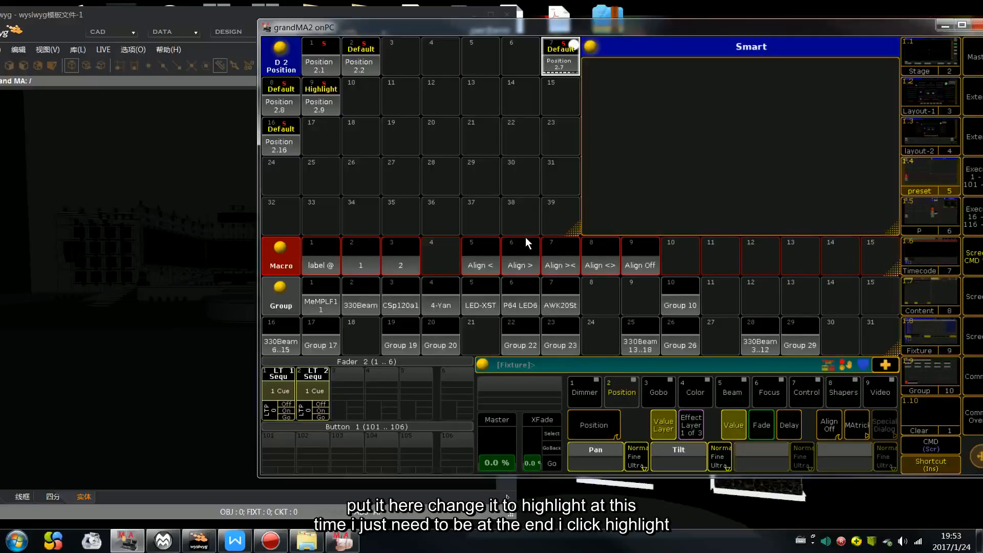
drag(495, 29, 459, 28)
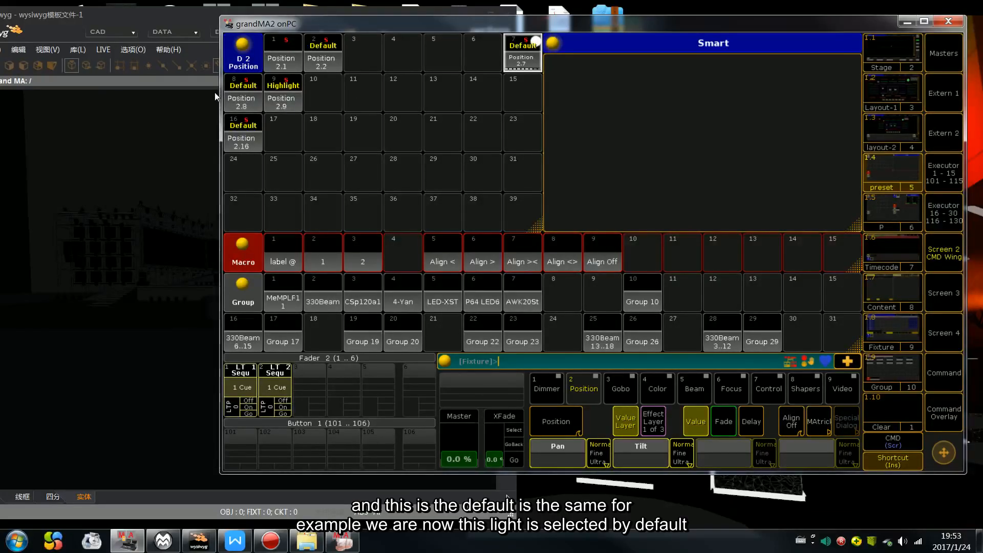
Select the fixtures of position preset 2.8 and examine the Default and Highlight values of fixture 60 from the Fixture sheet.
click(249, 86)
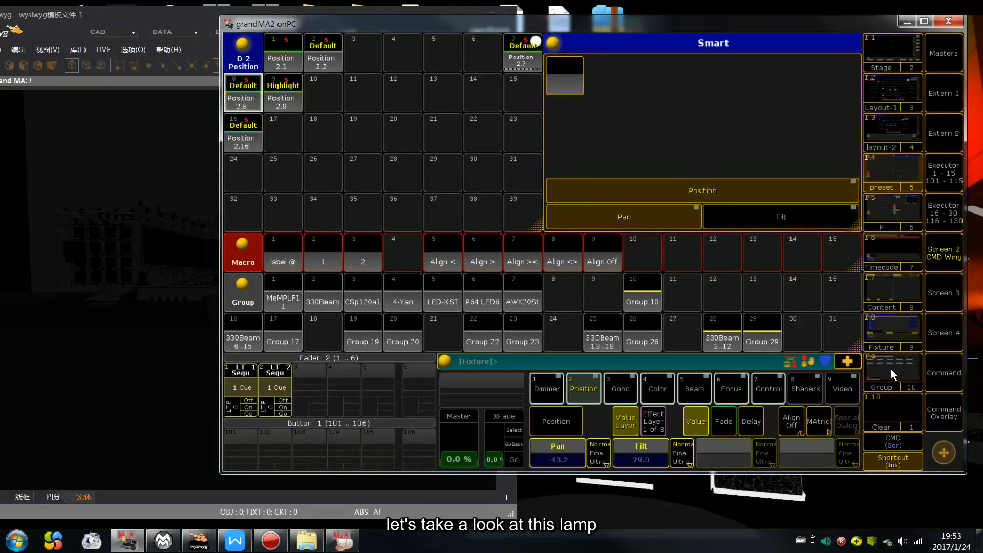
click(895, 321)
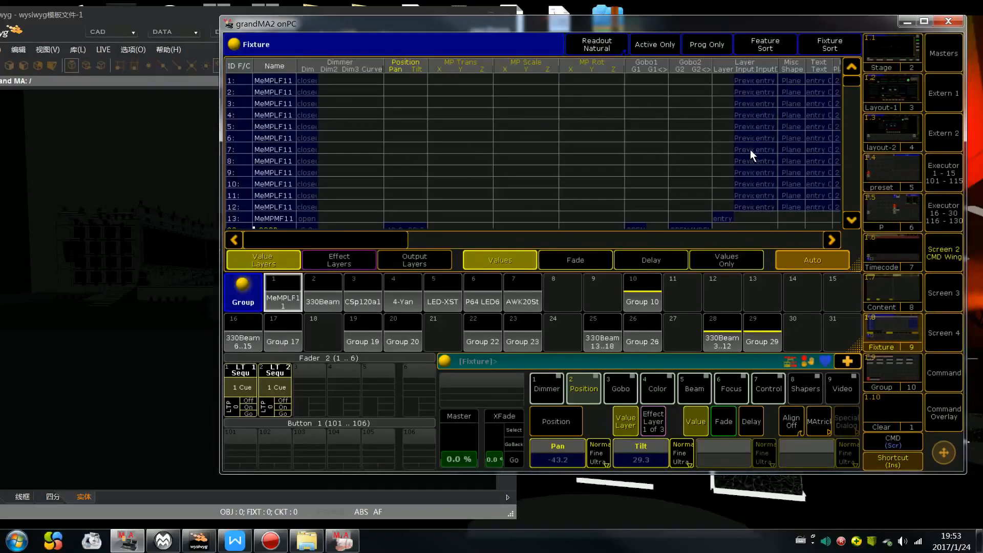
drag(852, 84, 853, 98)
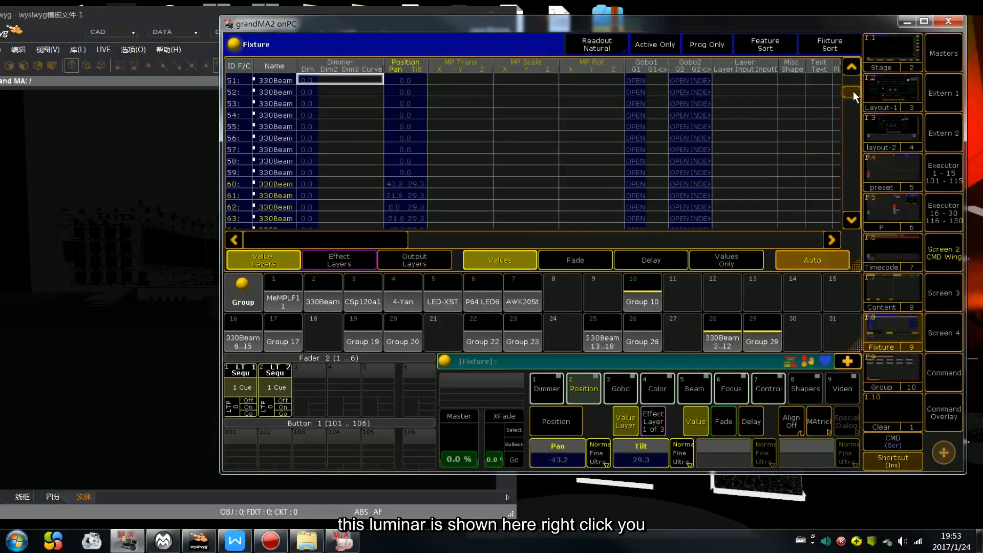
right_click(270, 148)
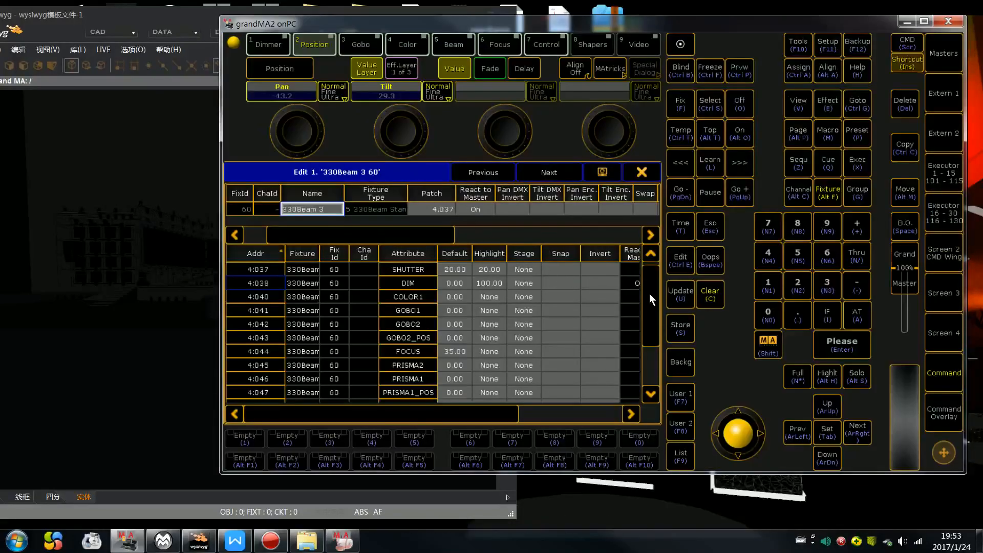
drag(649, 293, 648, 331)
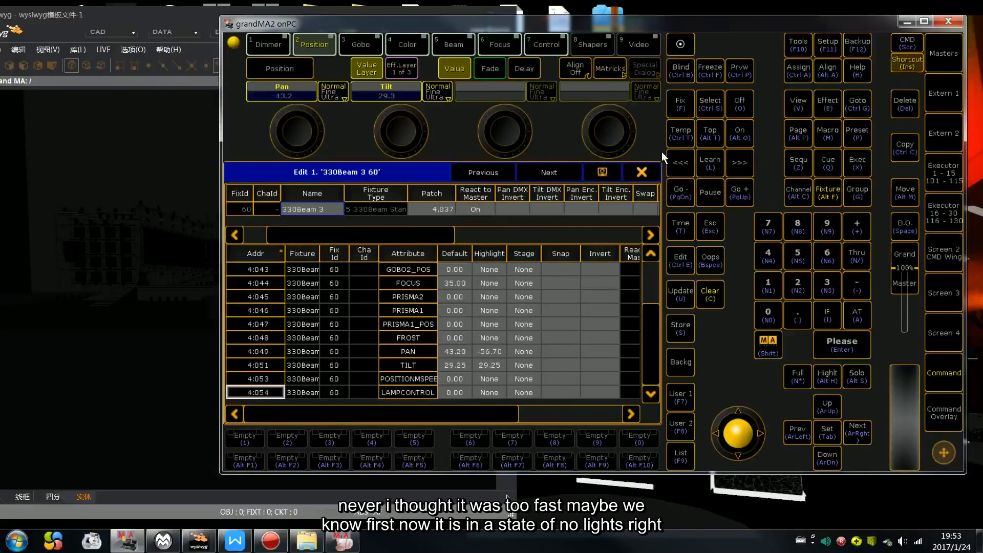
click(653, 178)
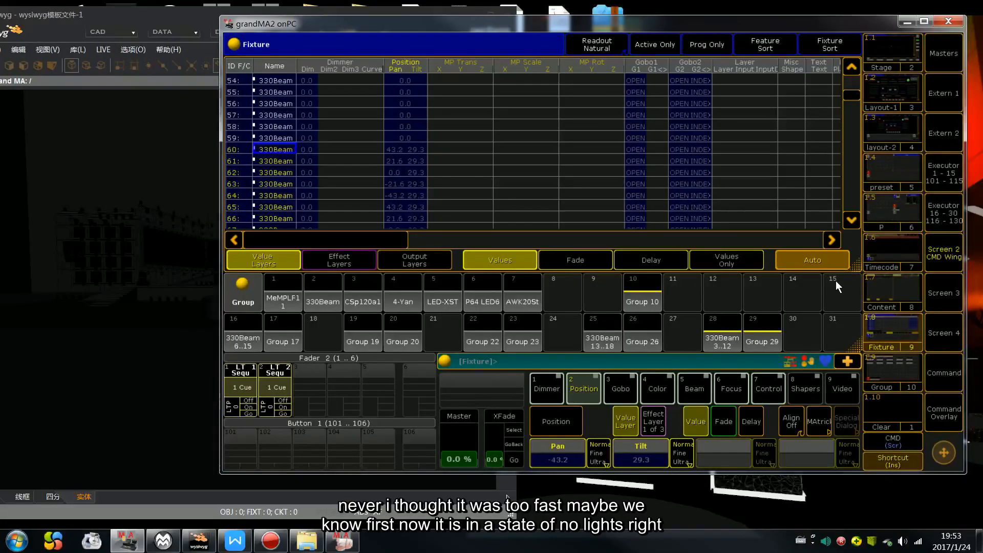
Clear the fixture selection and return to the preset view.
key(c)
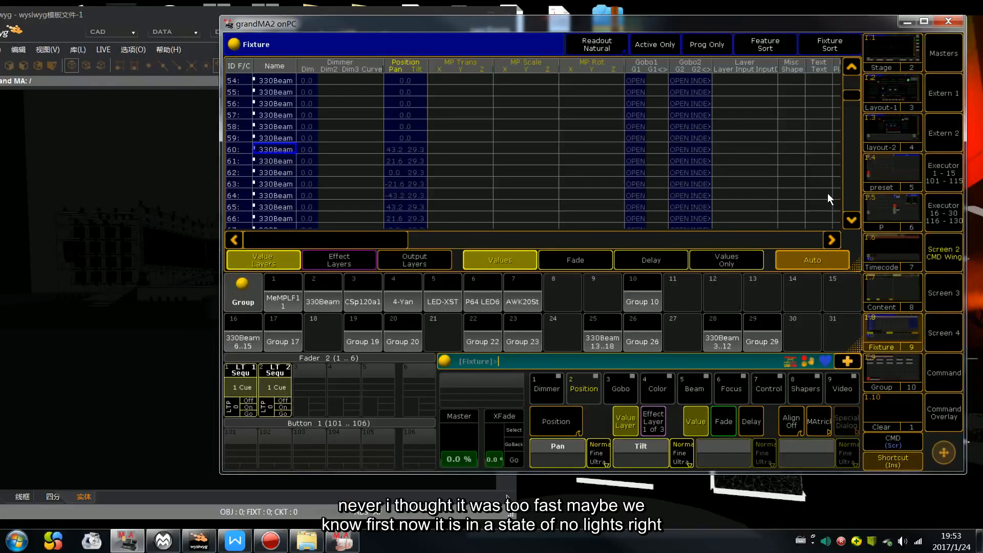
click(901, 94)
click(904, 142)
click(898, 176)
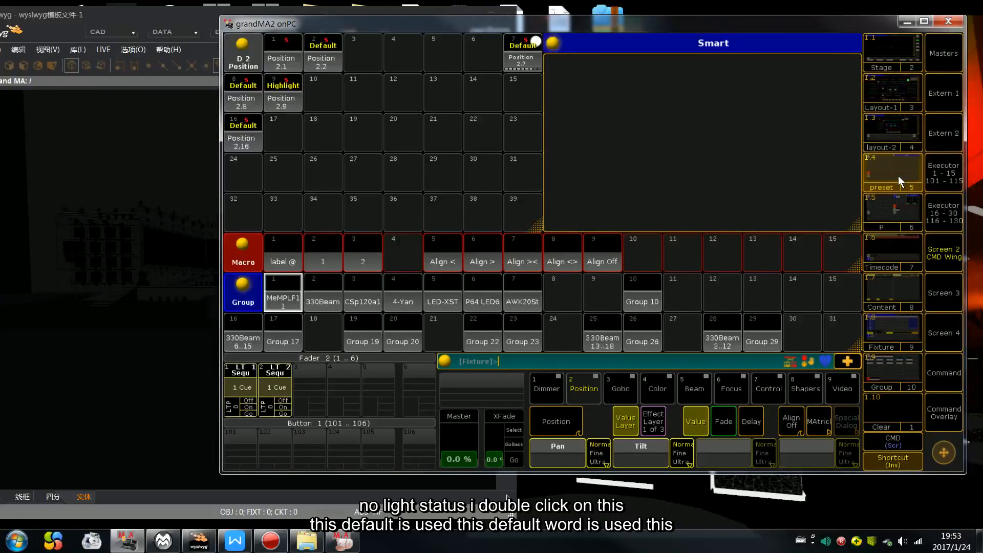
Apply Default preset 2.8, bring the Group 10 fixtures to full intensity, and move the console window to uncover the stage.
double_click(245, 99)
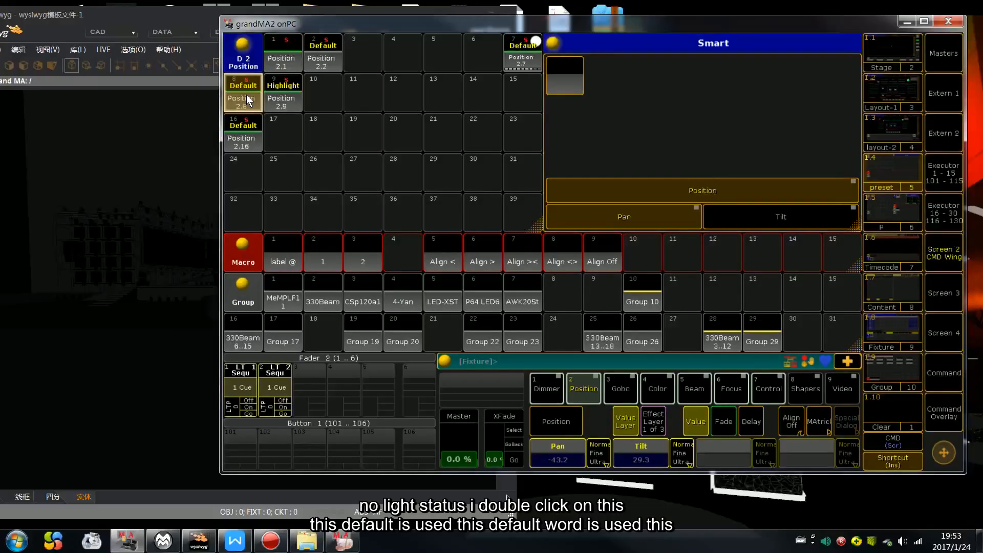
click(638, 301)
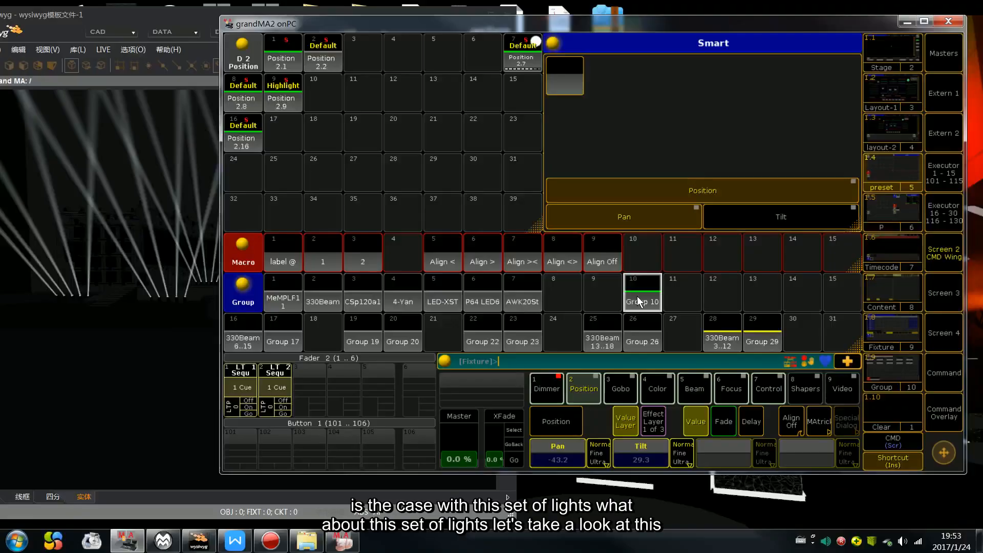
drag(333, 26, 278, 31)
Locate fixture 30 in the Fixture sheet and open its attribute settings at the pan and tilt entries.
click(822, 343)
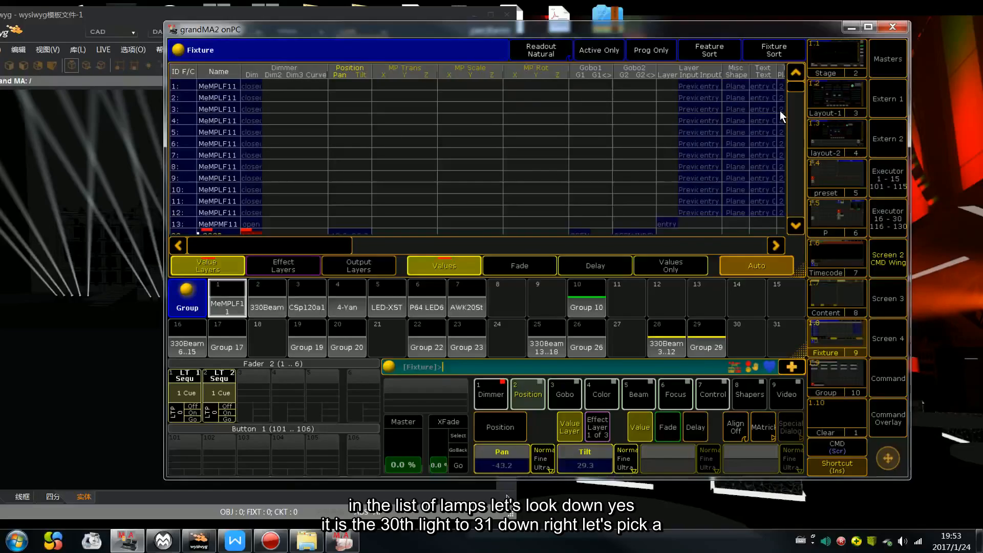
drag(796, 89, 794, 93)
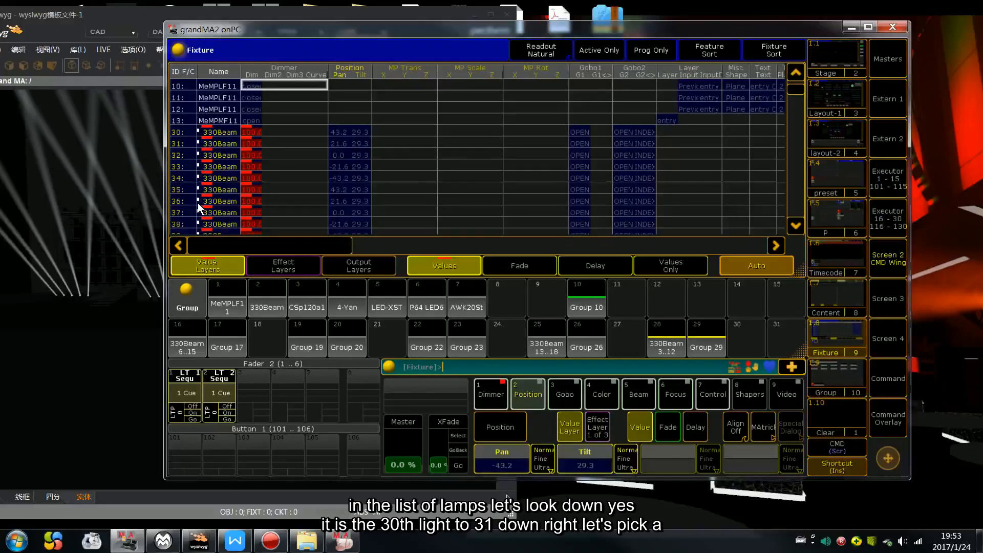
click(208, 134)
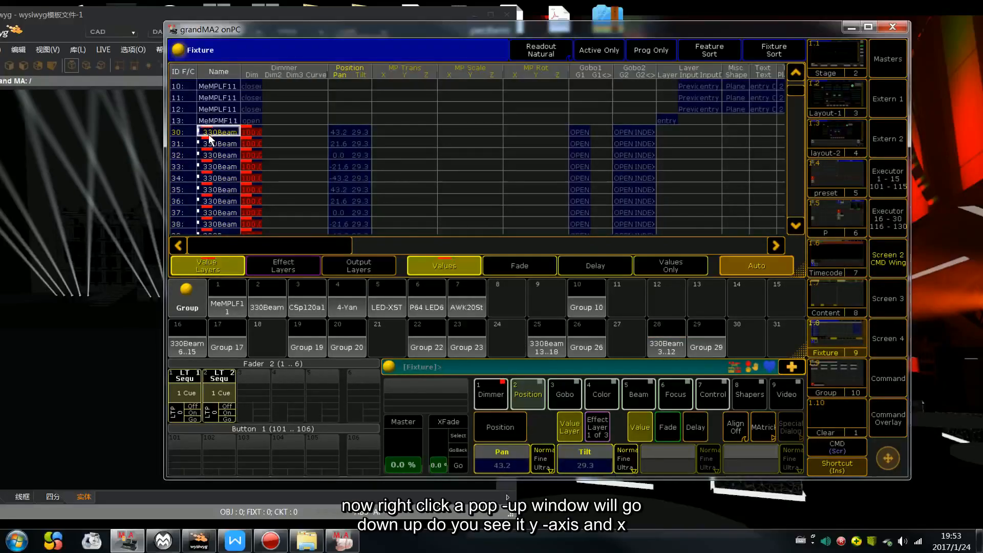
right_click(213, 131)
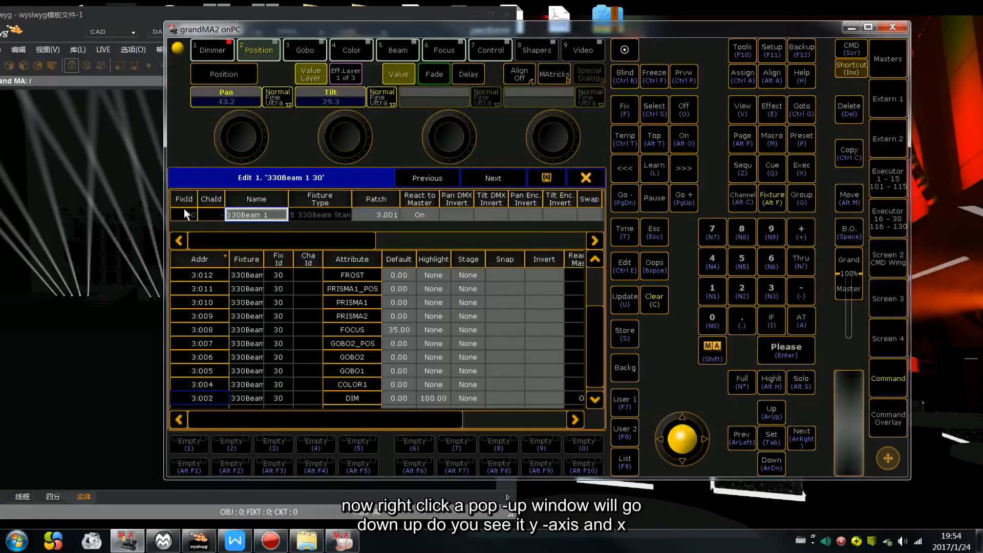
drag(595, 330, 591, 269)
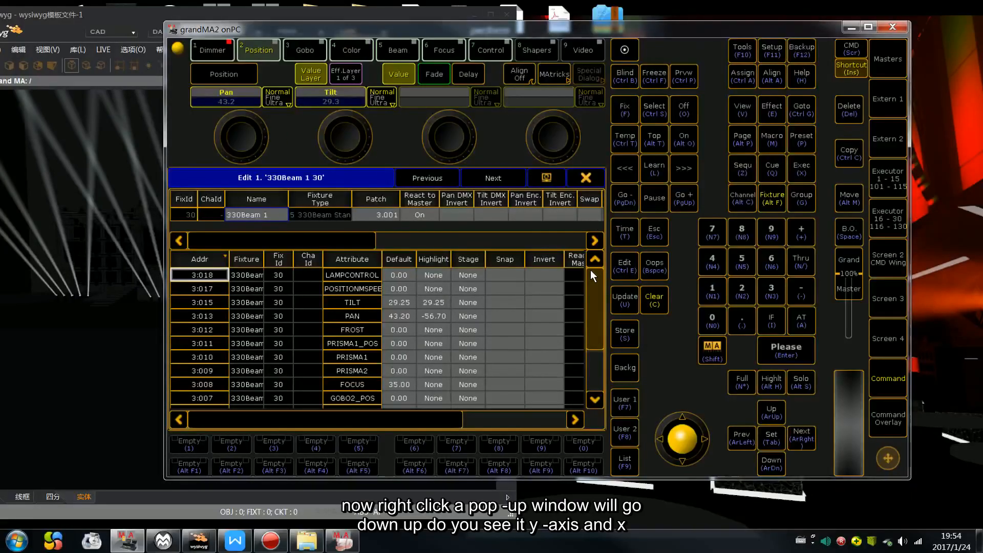
Compare the Default and Highlight values of fixture 30's tilt and pan attributes and close its settings.
click(351, 304)
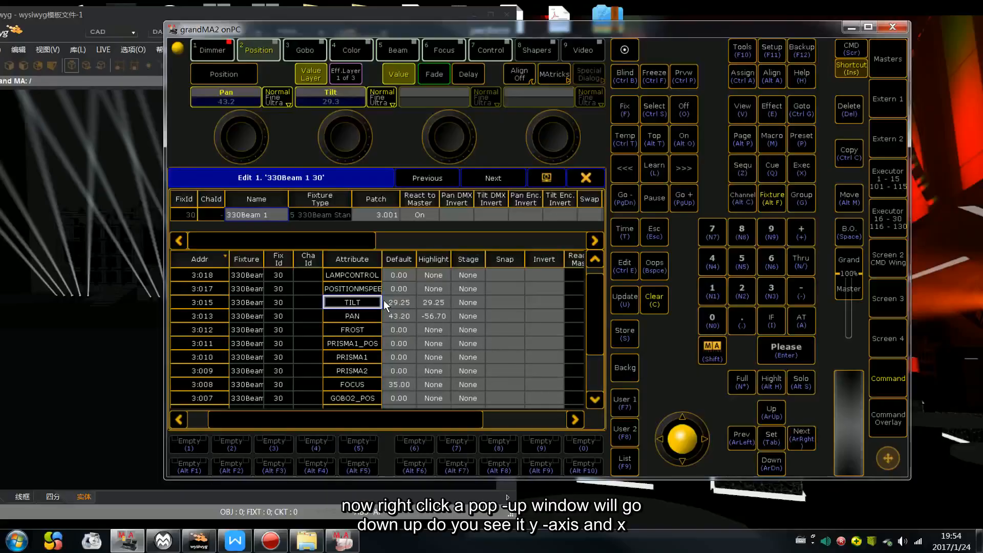
click(377, 316)
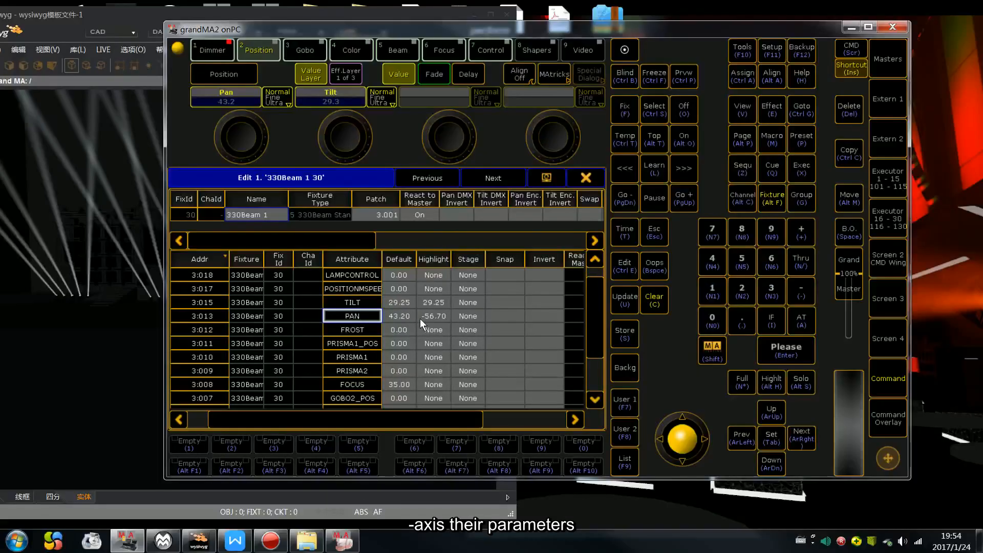
click(433, 315)
click(430, 304)
click(402, 303)
click(393, 315)
click(428, 316)
click(429, 303)
click(401, 301)
click(401, 315)
click(428, 318)
click(404, 304)
click(433, 315)
click(394, 314)
click(422, 302)
click(432, 314)
click(398, 315)
click(396, 303)
click(435, 304)
click(423, 315)
click(399, 315)
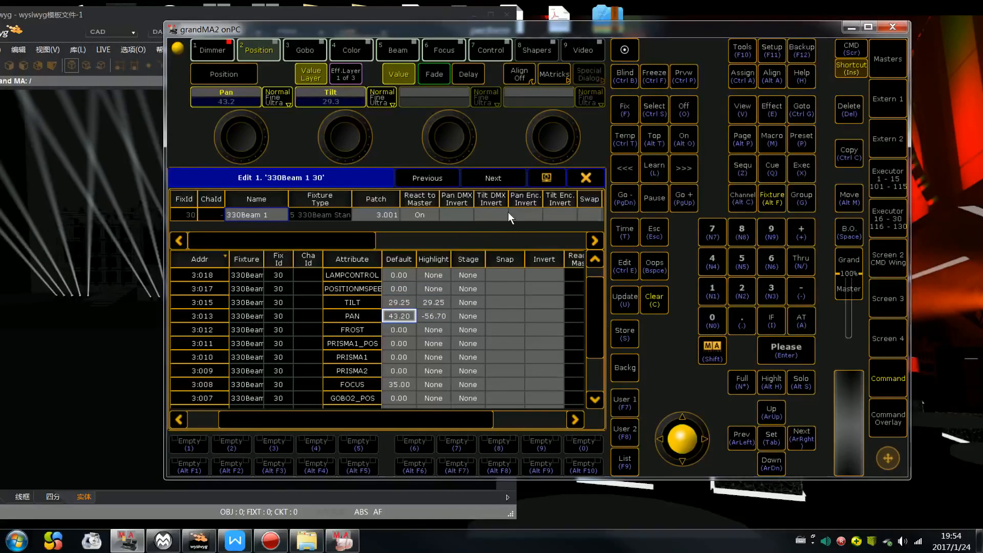
click(587, 176)
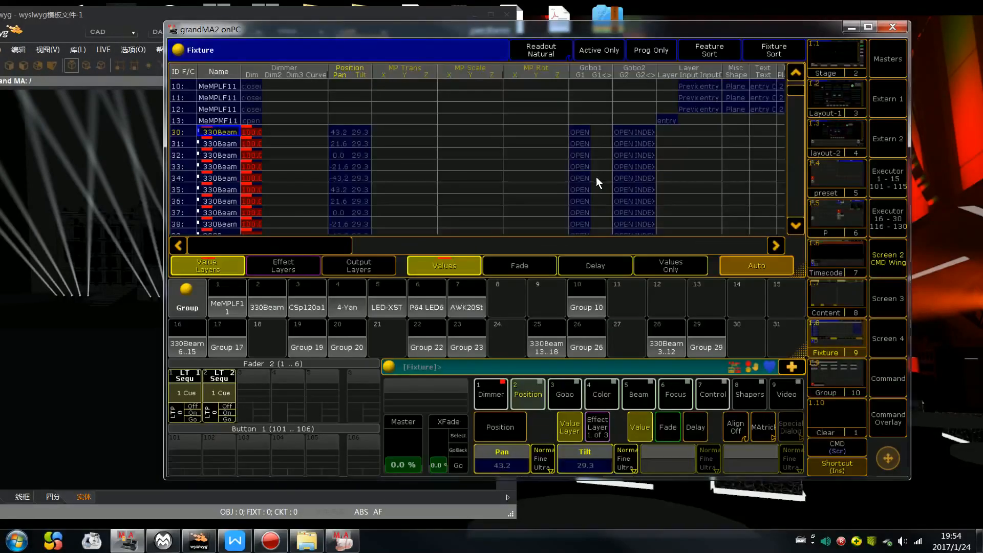
Return to the preset view and call position preset 2.7 for the Group 10 fixtures.
click(840, 165)
click(476, 60)
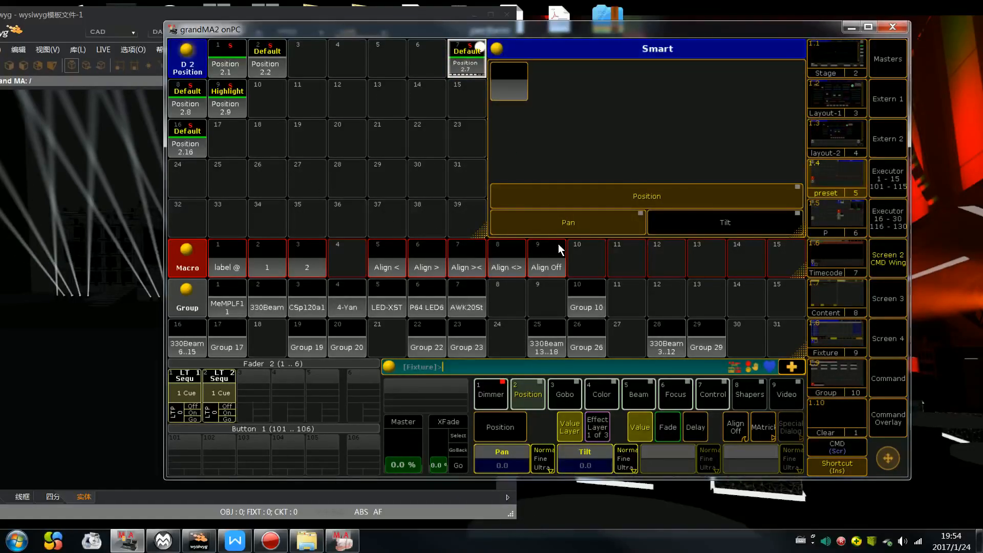
click(585, 302)
click(475, 66)
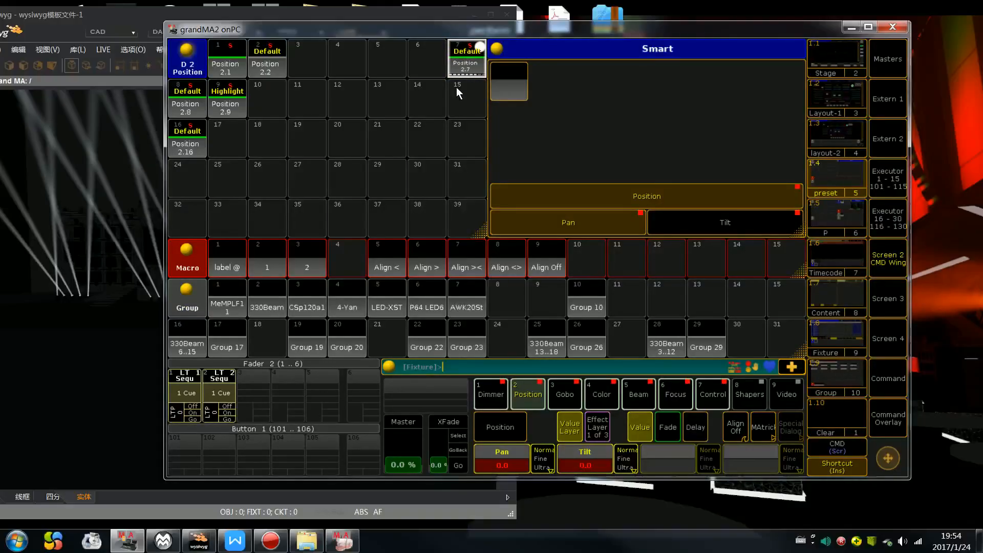
click(582, 309)
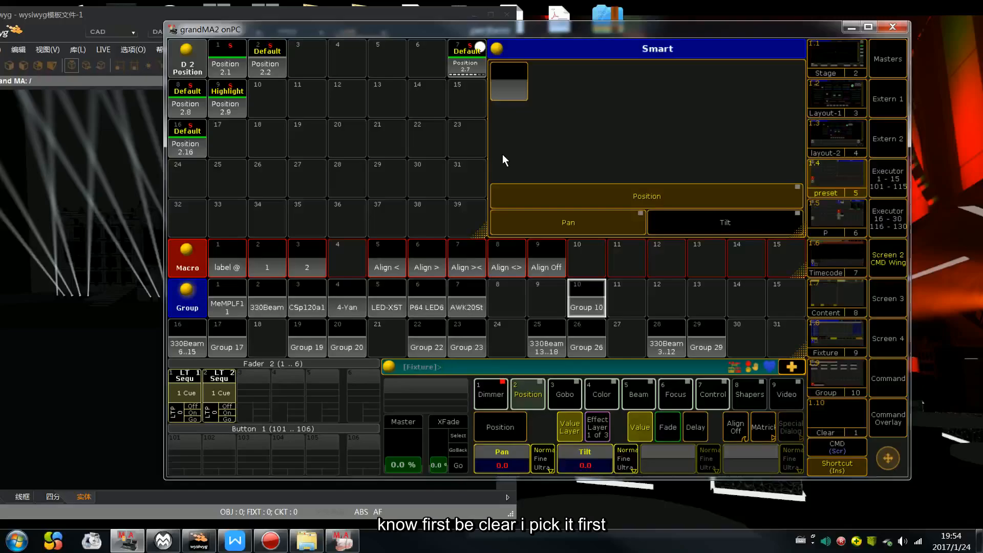
Activate position preset 2.7 as the default, test it with Group 10 at full intensity, and clear the programmer.
click(482, 65)
click(588, 302)
click(472, 63)
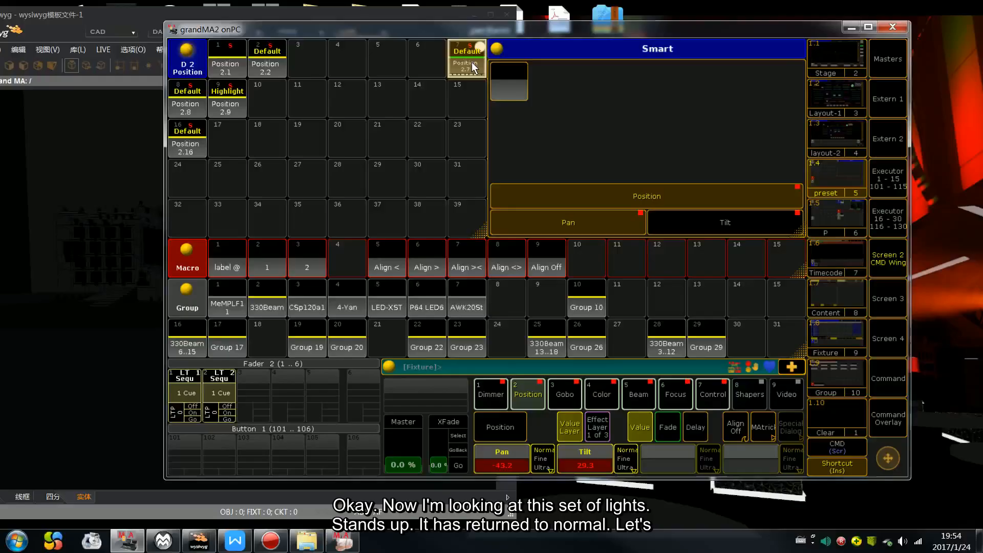
click(471, 63)
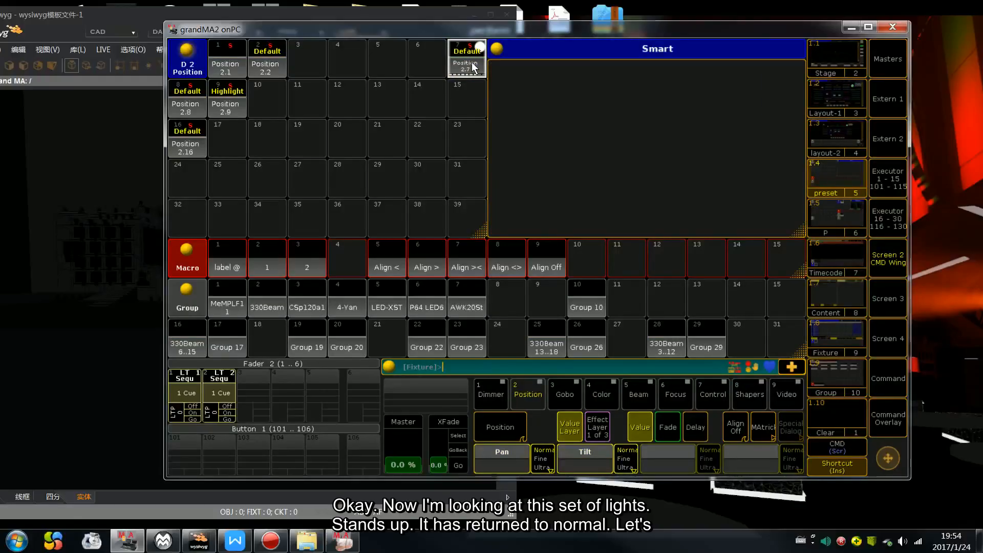
click(580, 307)
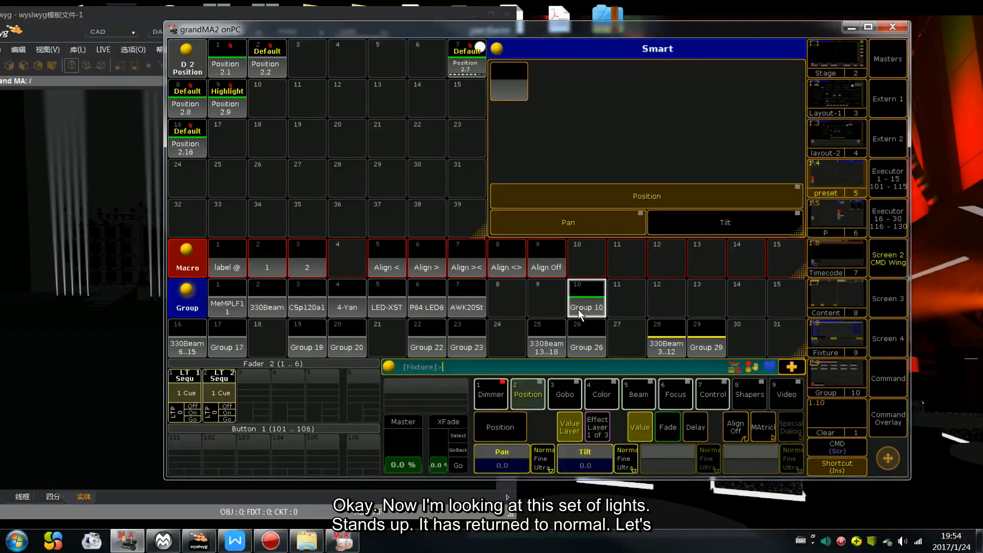
click(579, 309)
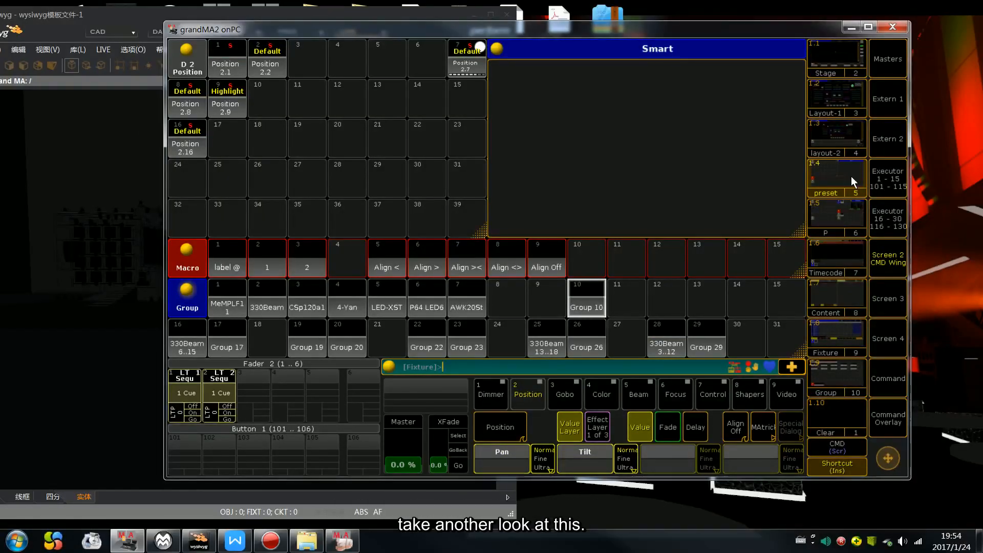
Examine the Default and Highlight values for fixture 30's pan and tilt from the Fixture sheet and close its settings.
click(840, 330)
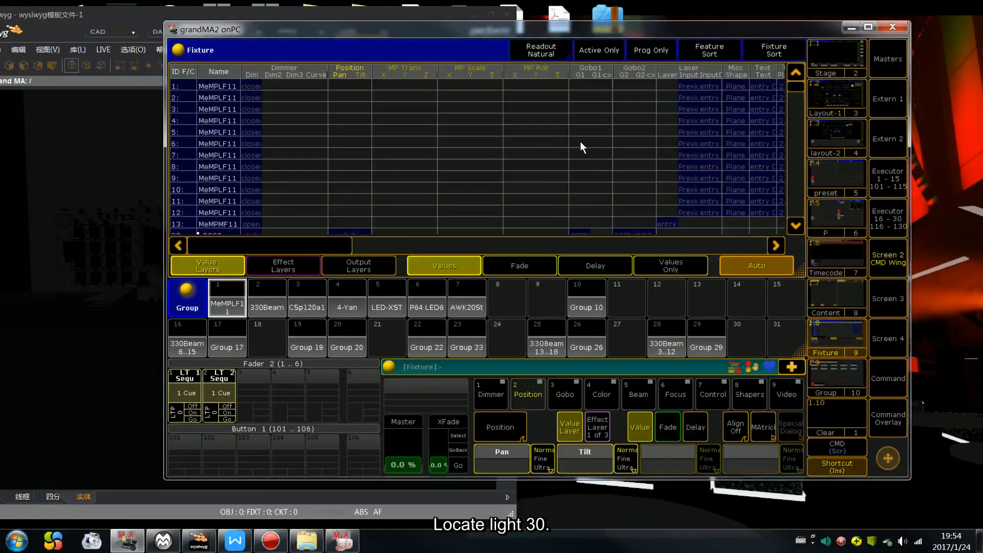
drag(794, 85, 794, 102)
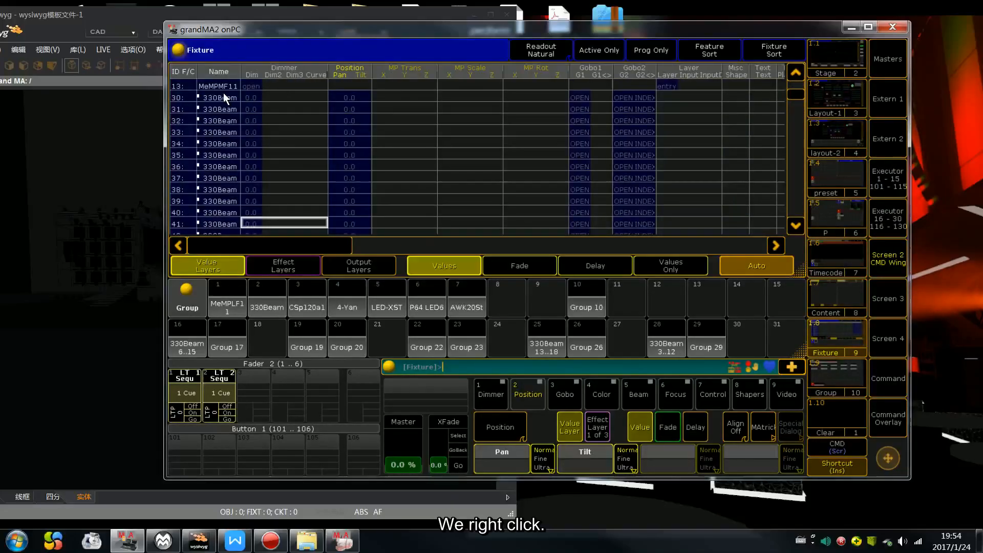
click(210, 97)
click(212, 97)
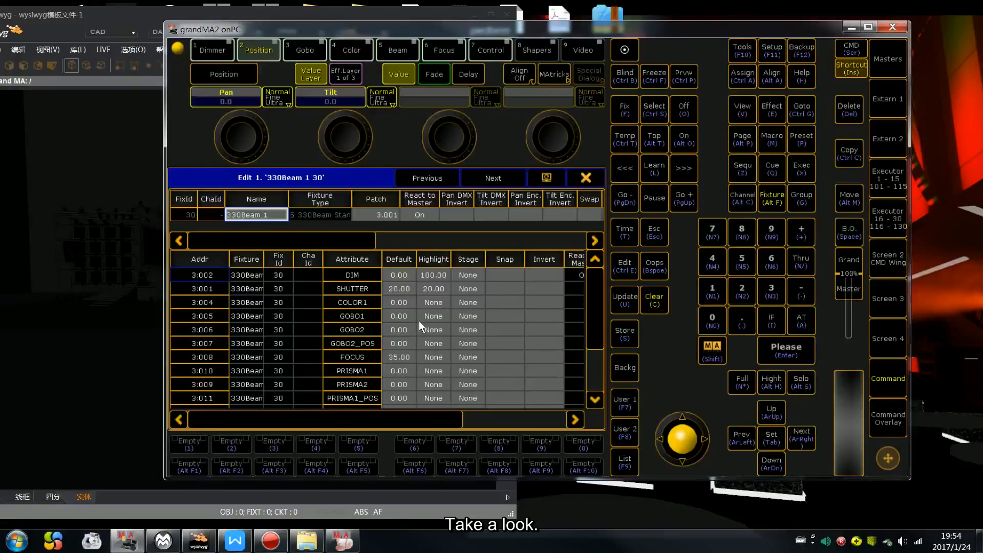
drag(600, 303, 597, 345)
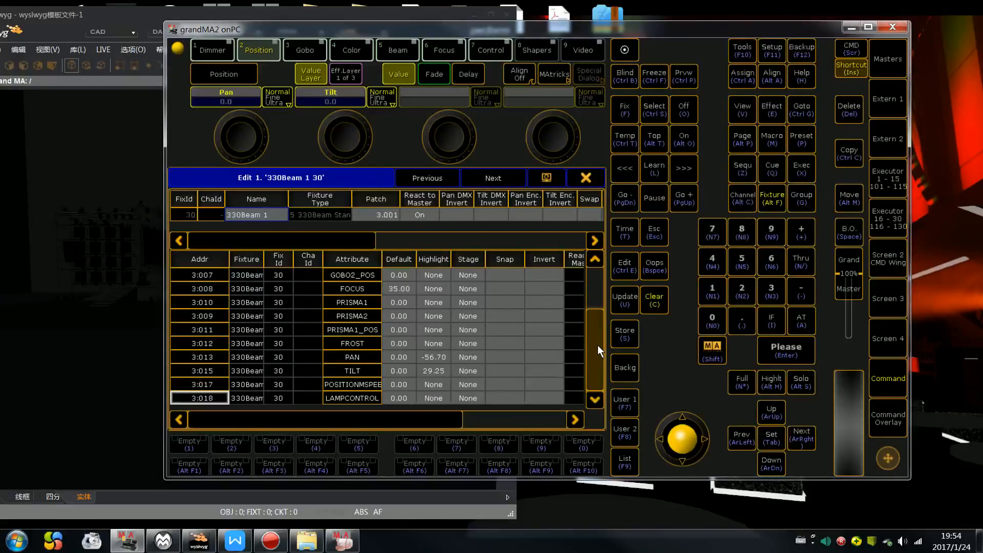
click(400, 359)
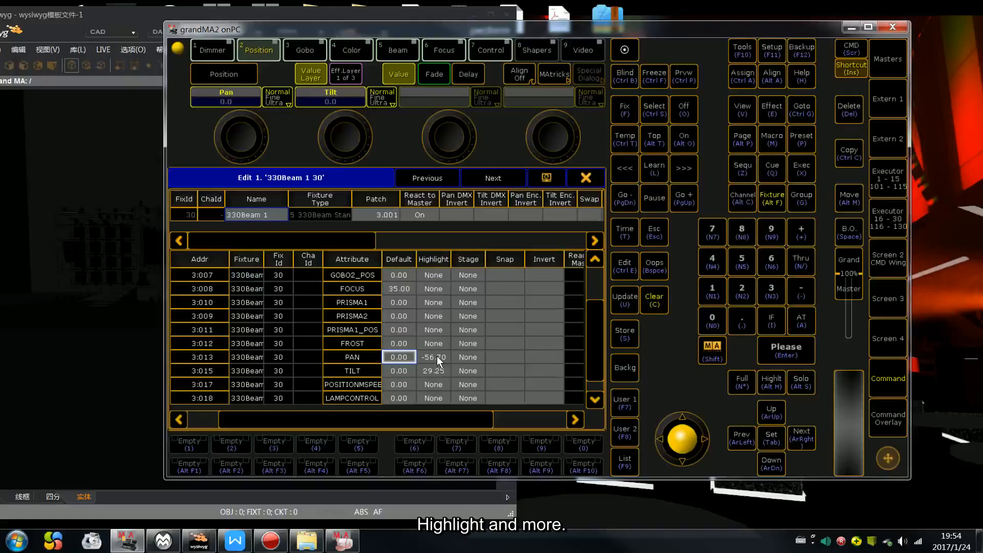
click(582, 179)
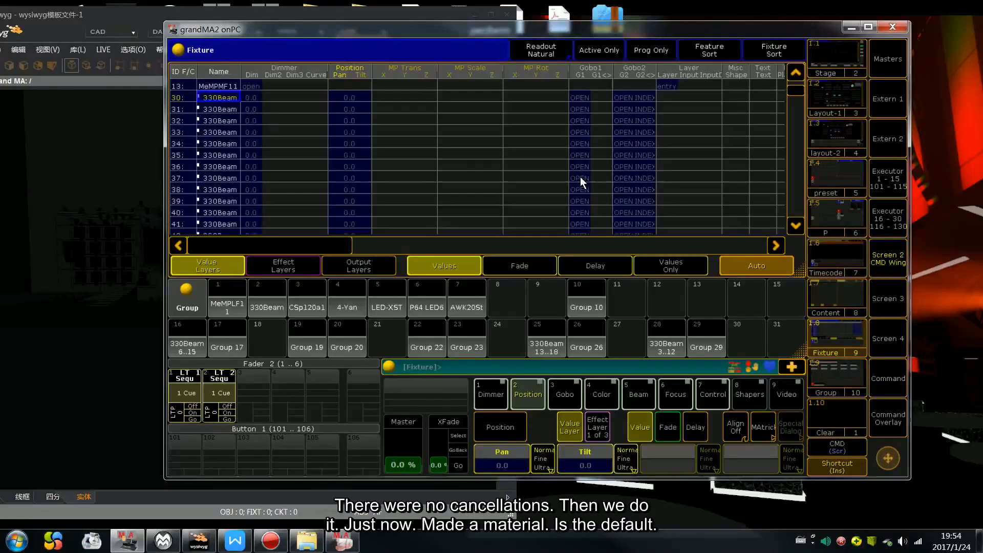
Return to the preset view, select the fixtures of position preset 2.7, and clear the programmer.
click(891, 388)
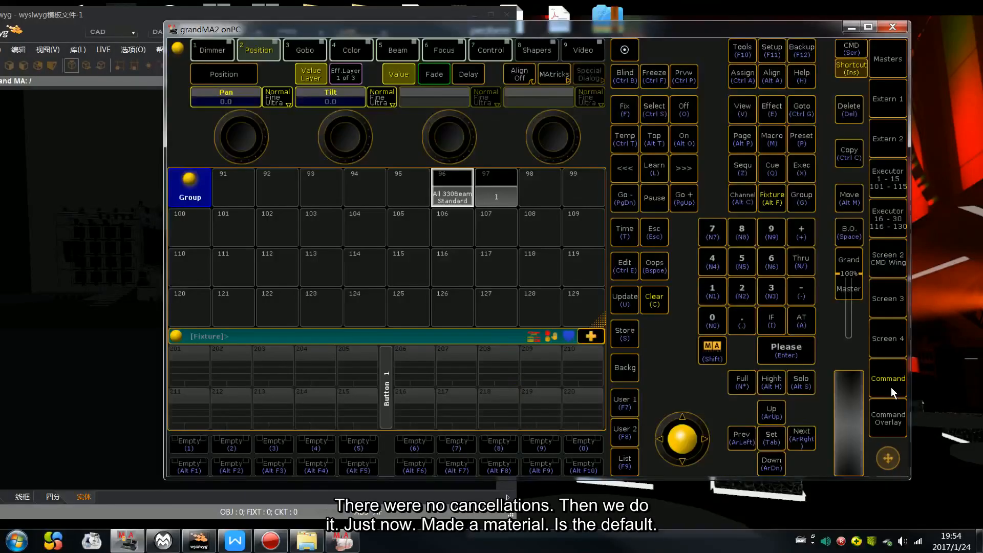
click(886, 247)
click(848, 207)
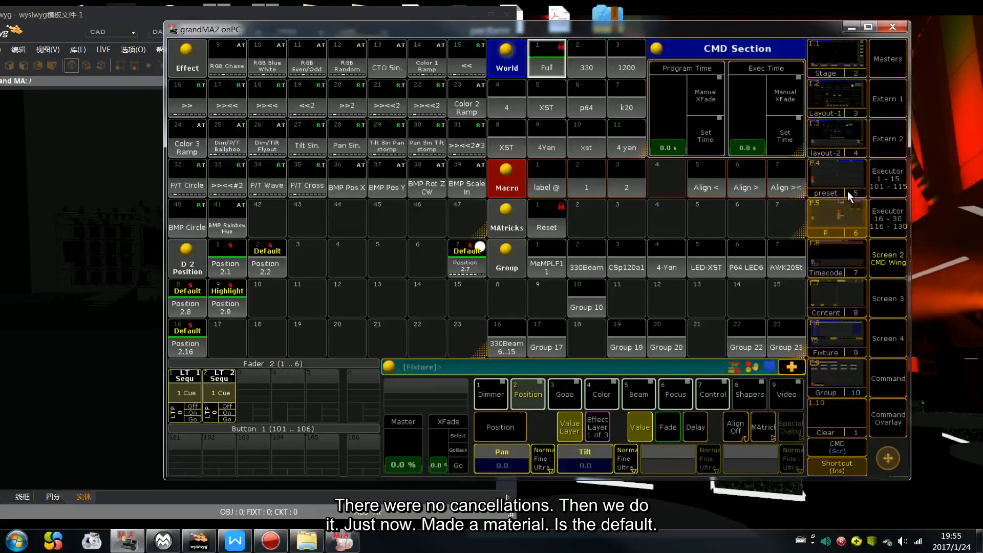
click(849, 193)
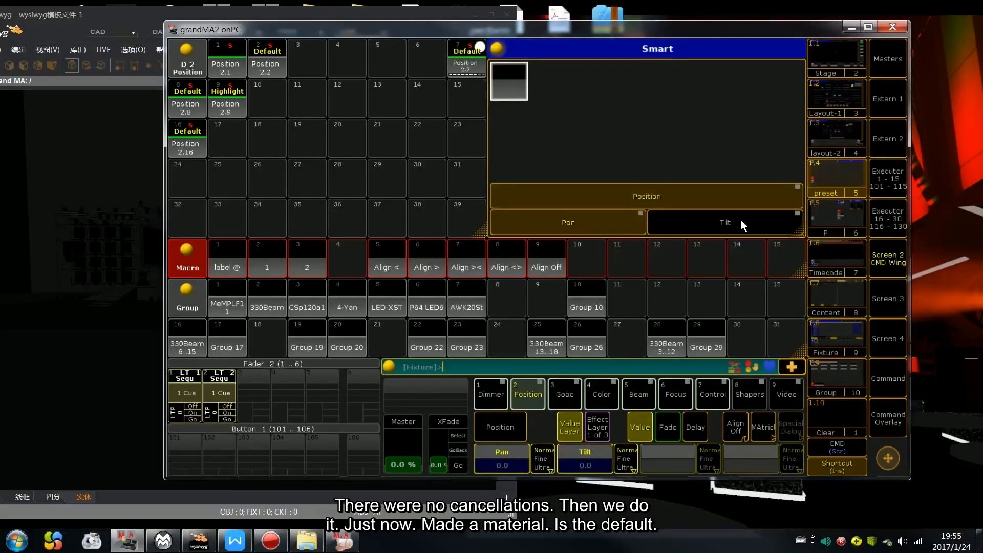
click(463, 61)
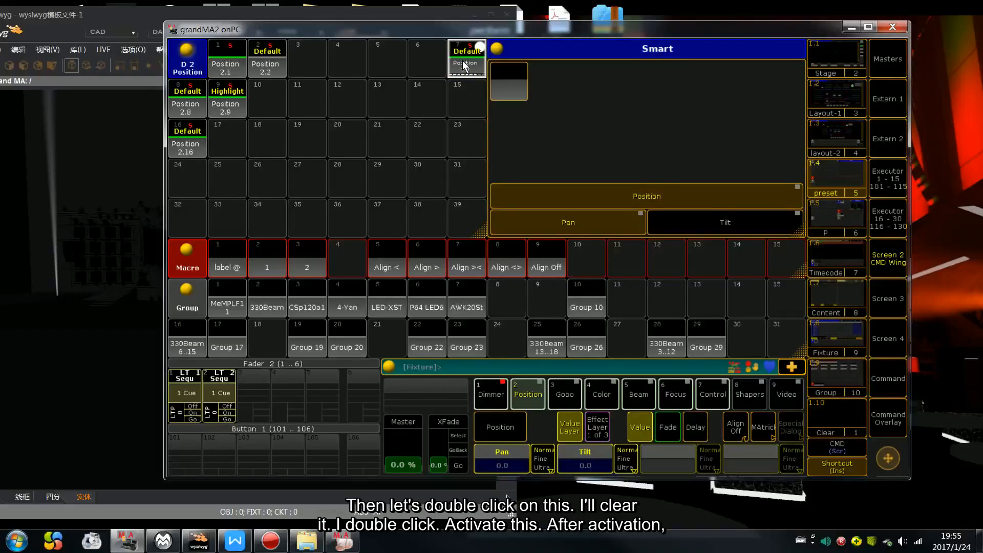
key(Escape)
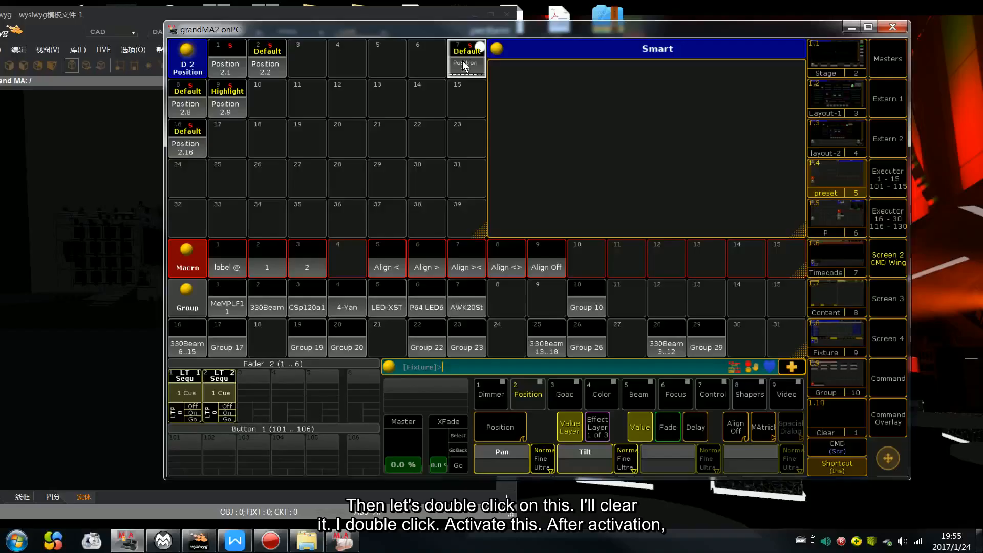
Bring the fixtures of preset 2.7 to full intensity, try to store their default position as preset 2.15, and clear the programmer.
click(462, 60)
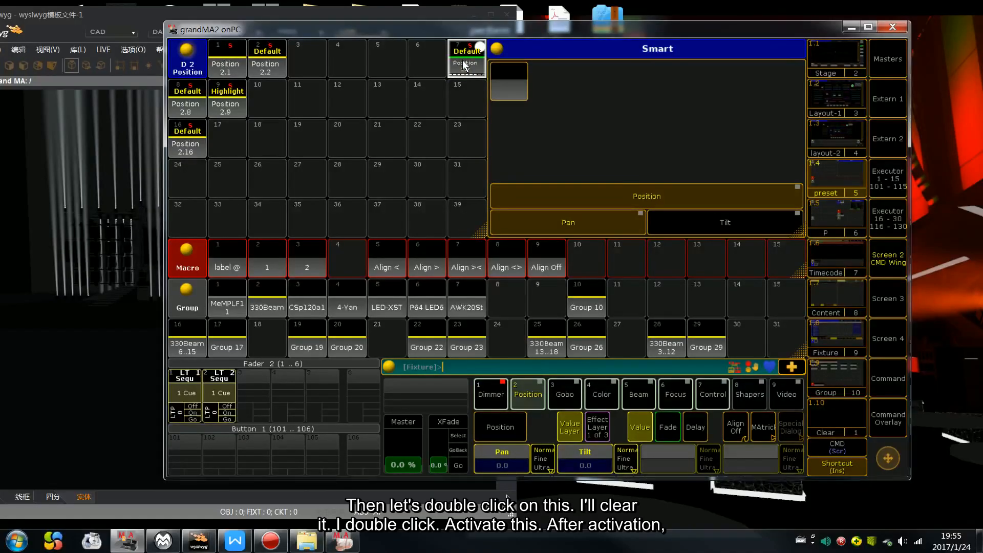
click(468, 106)
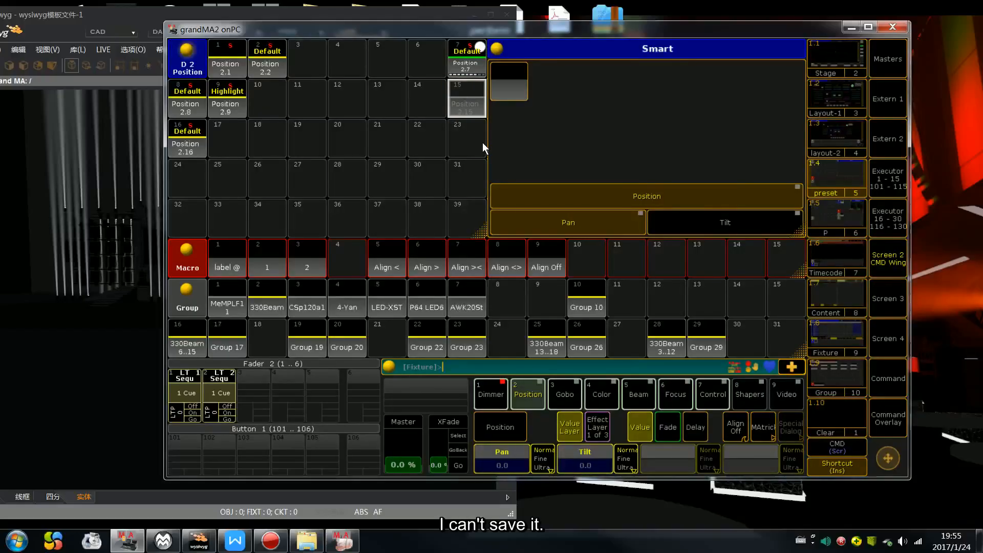
key(Escape)
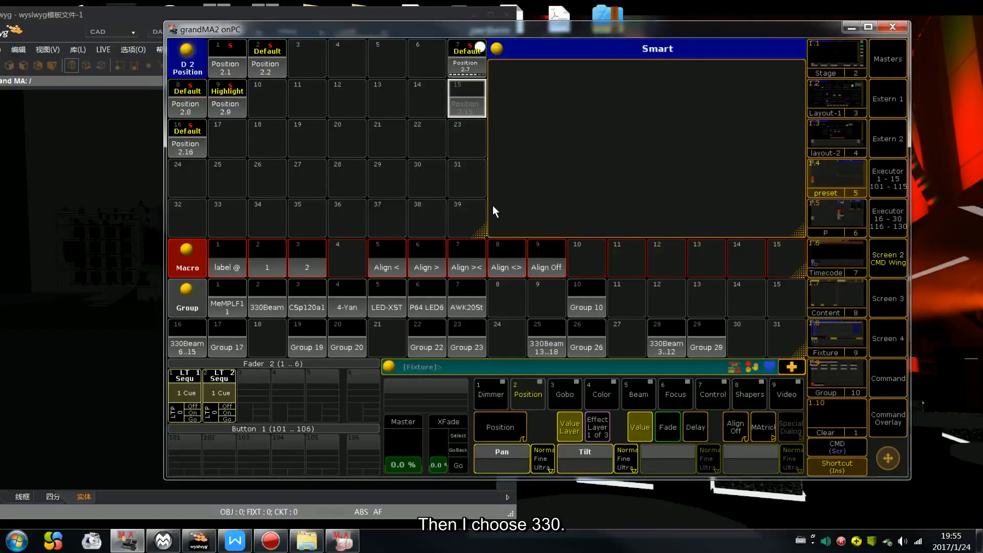
Select the 330Beam group and try to store its position as preset 2.15 with the console window maximized.
click(267, 297)
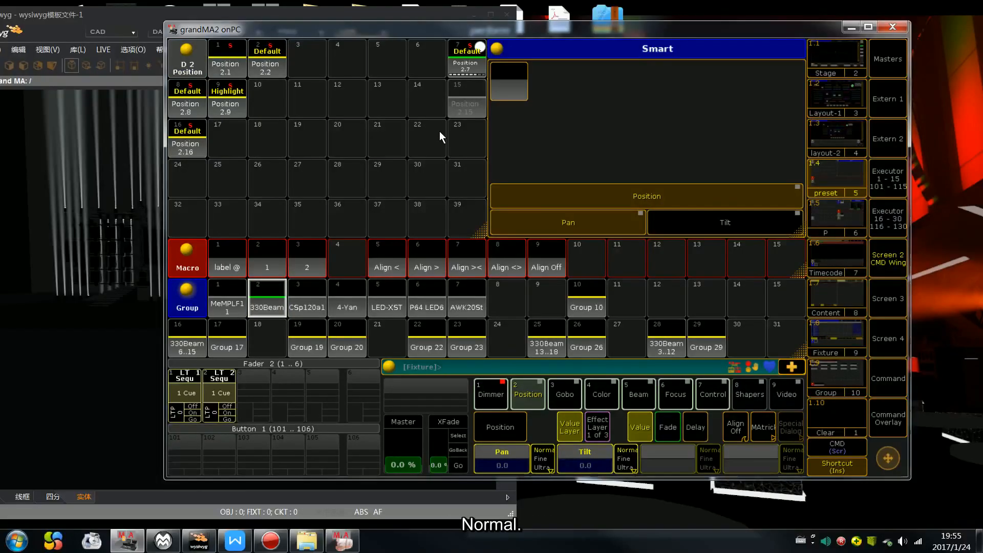
drag(354, 33, 855, 62)
double_click(858, 54)
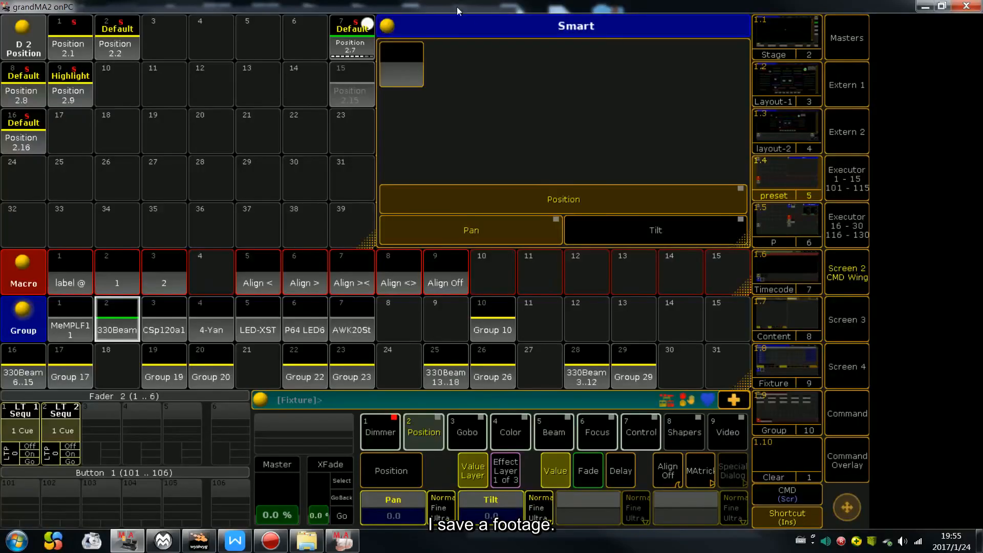
key(s)
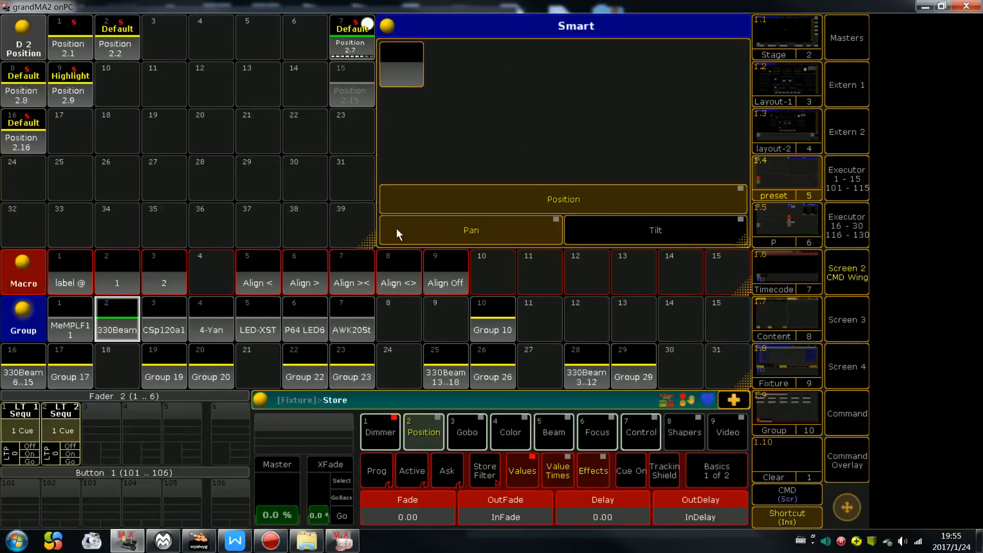
click(370, 106)
click(312, 241)
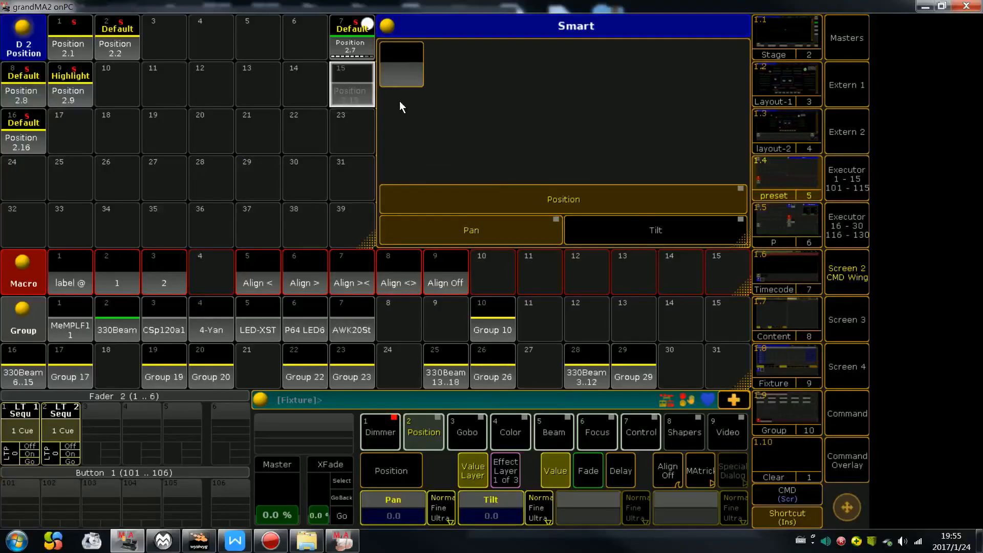
click(941, 6)
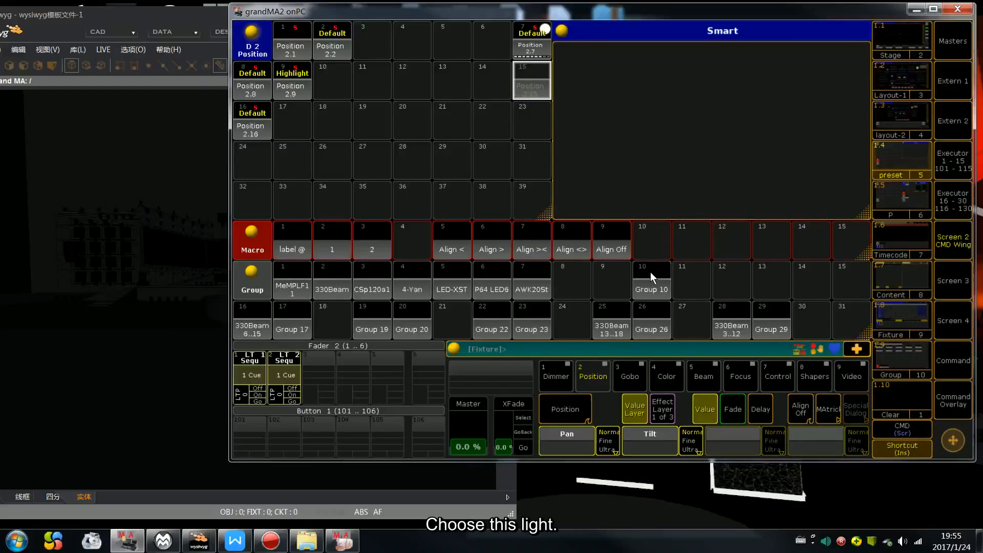
Activate the 330Beam group's dimmer, position, gobo, color, beam, focus and control values, and store its position as preset 2.23.
click(335, 283)
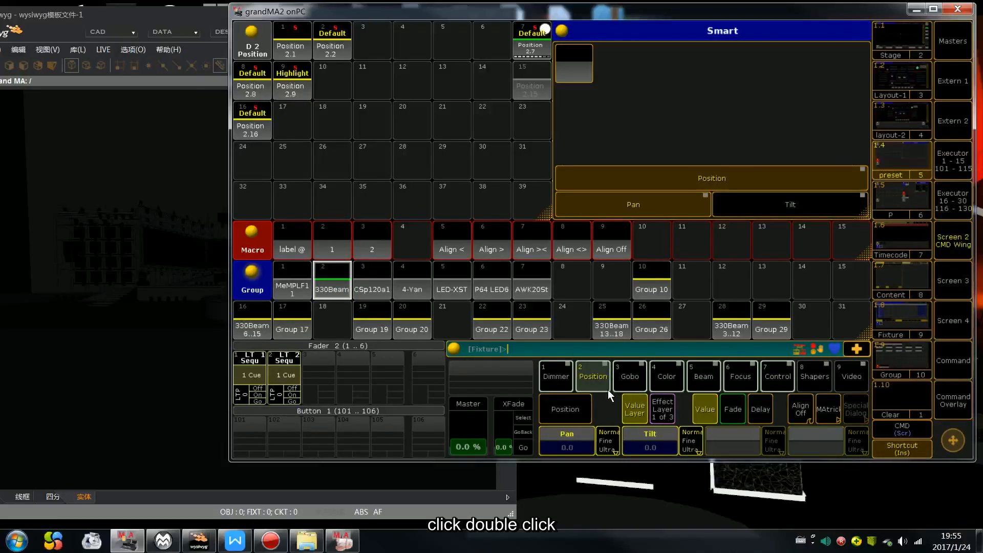
click(557, 373)
click(631, 379)
click(673, 376)
click(708, 377)
click(740, 376)
click(779, 376)
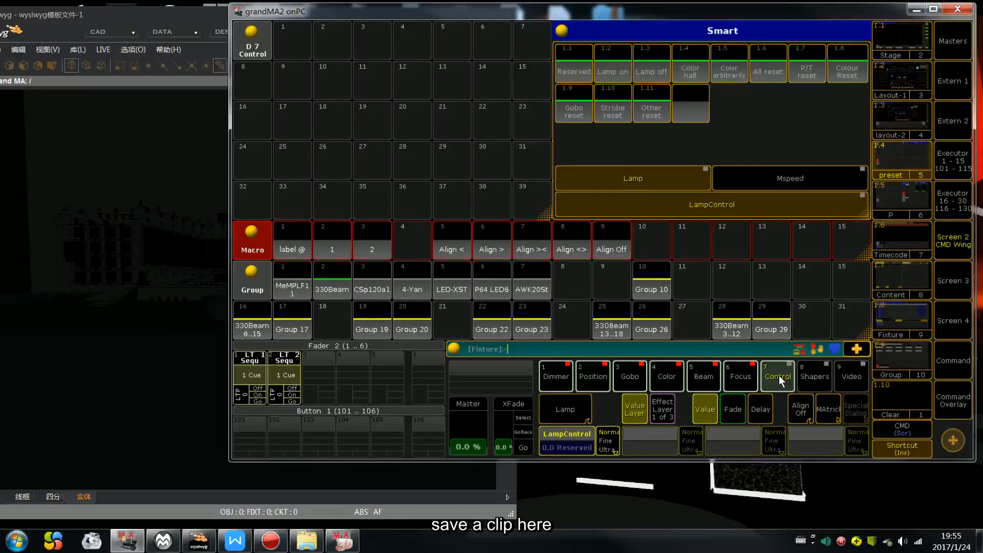
click(600, 373)
key(s)
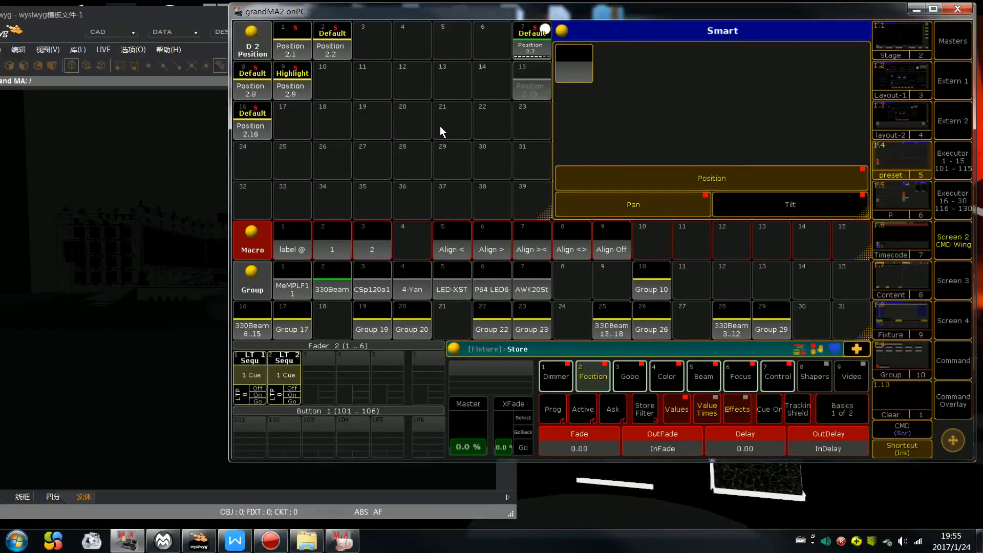
click(532, 123)
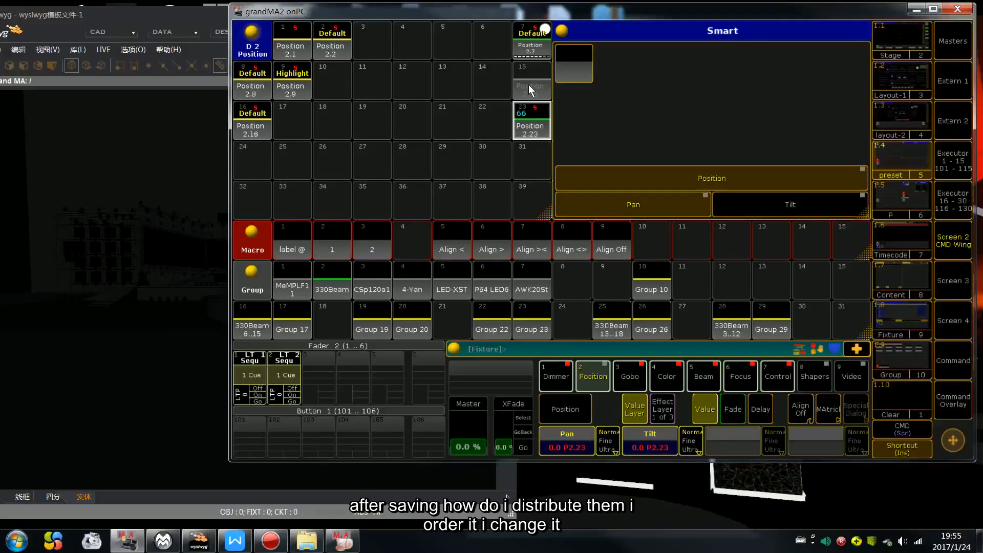
Assign position preset 2.23 as Highlight, and call position presets 2.23 and 2.7.
key(a)
click(536, 127)
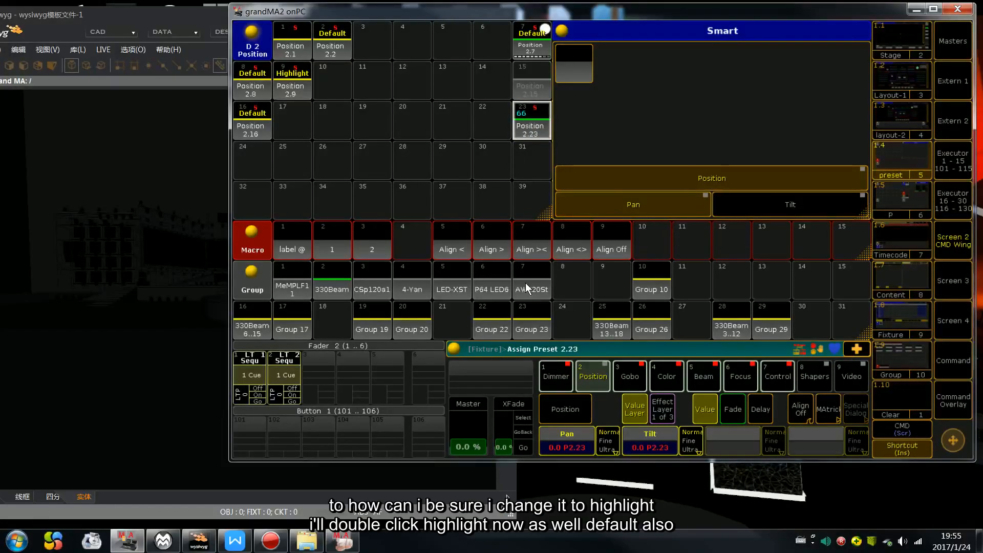
click(609, 257)
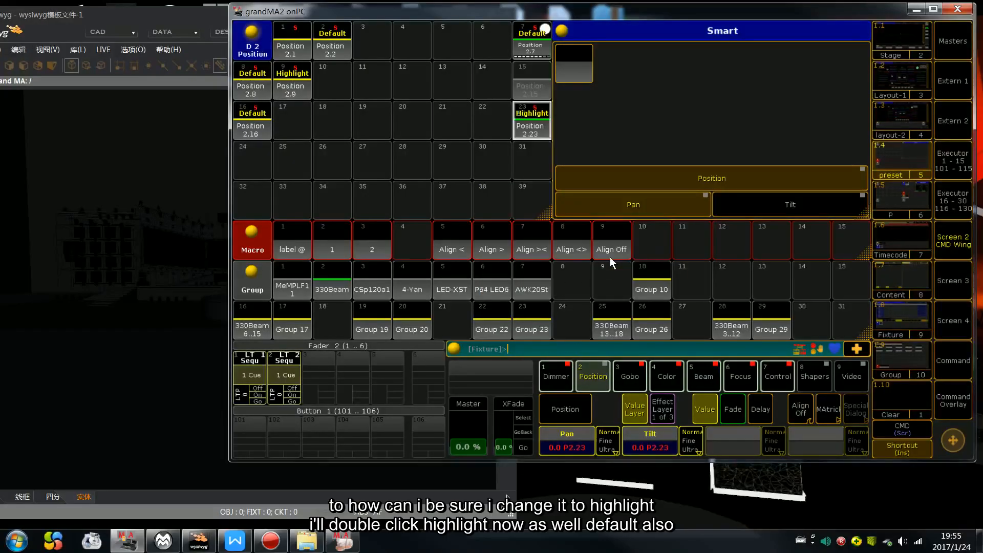
double_click(527, 113)
double_click(538, 32)
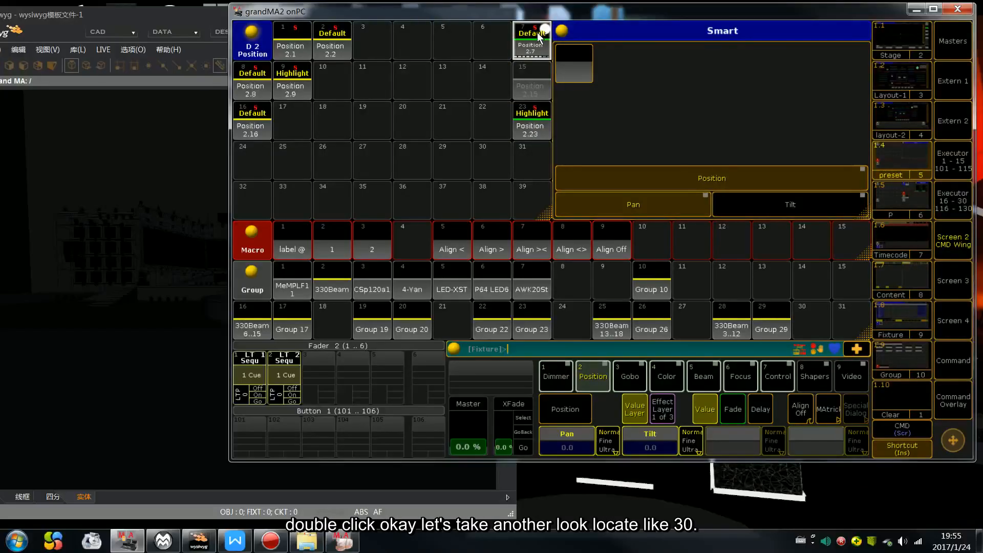
Examine the Default and Highlight values for pan and tilt of fixture 30 and close its settings.
click(901, 320)
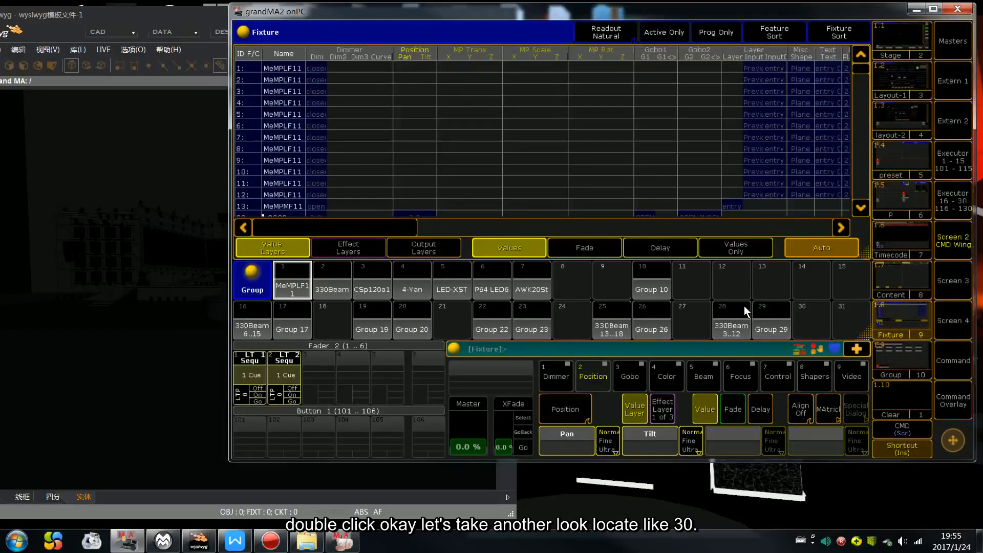
mouse_move(864, 73)
mouse_down()
mouse_move(863, 86)
mouse_move(864, 76)
mouse_up()
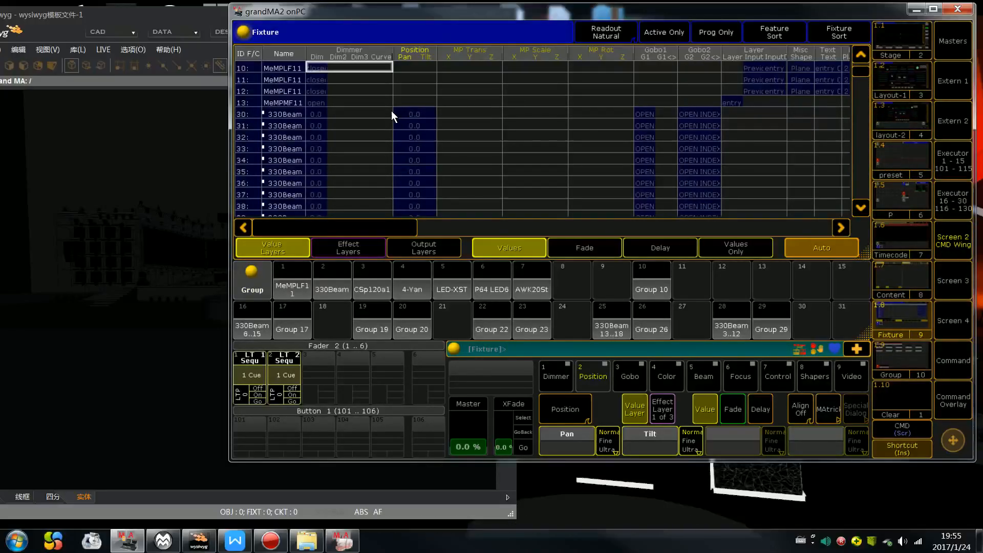
right_click(281, 115)
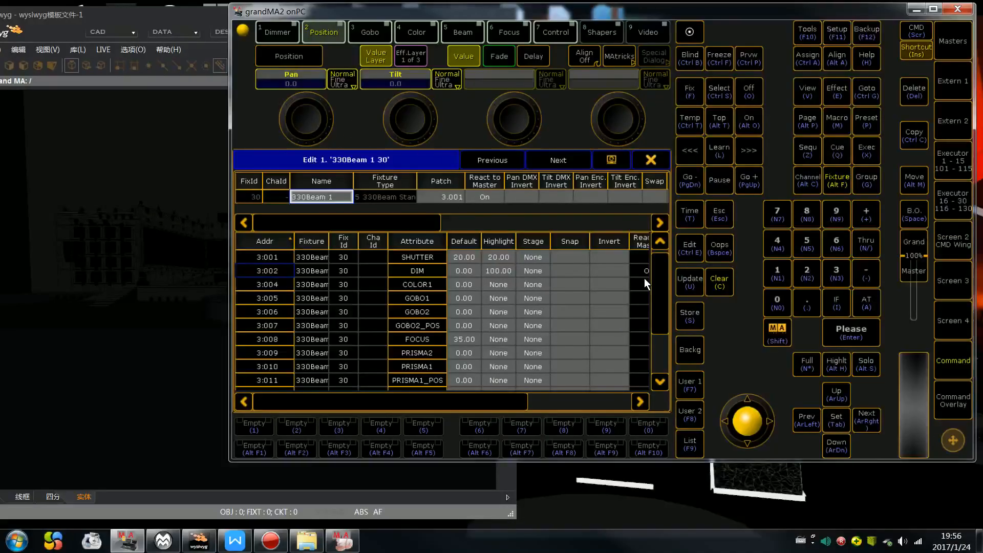
scroll(665, 308, down, 2)
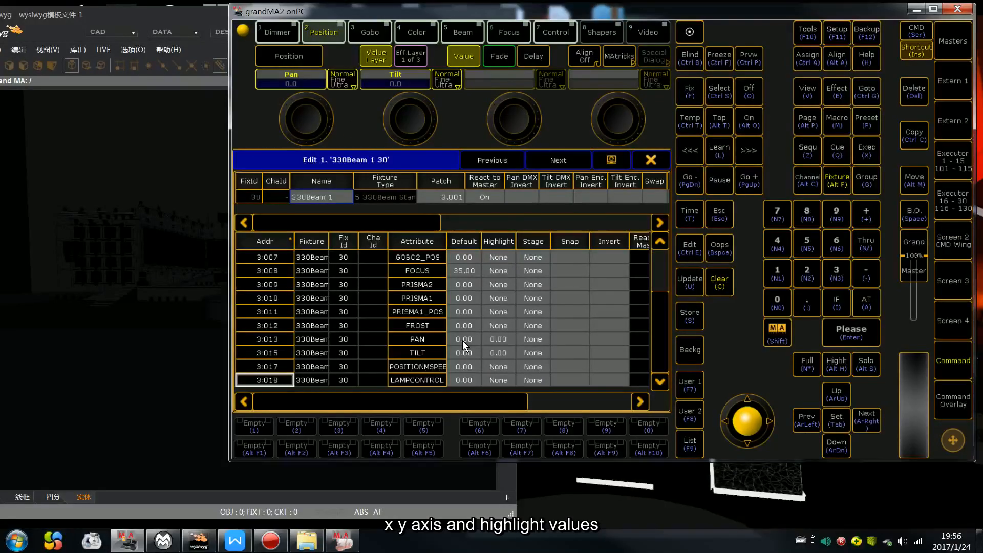
click(491, 339)
click(464, 353)
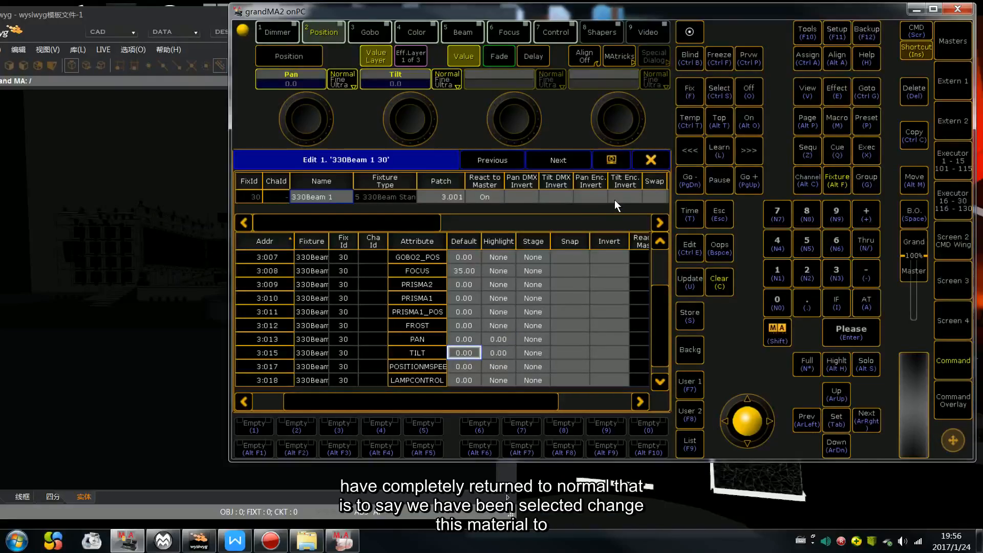
click(650, 159)
Return to the preset view and delete all position presets from 2.1 onward.
click(914, 354)
click(910, 323)
click(909, 201)
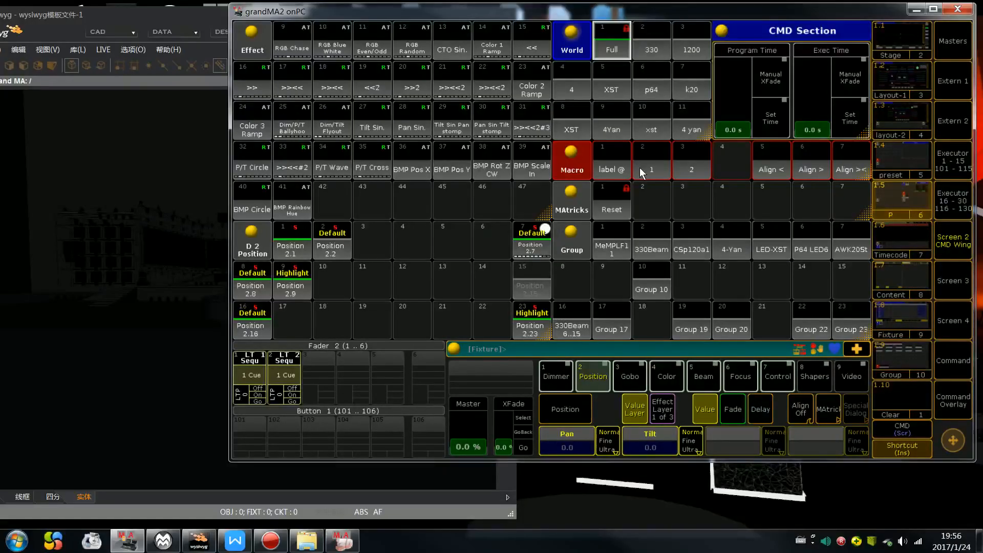
click(901, 156)
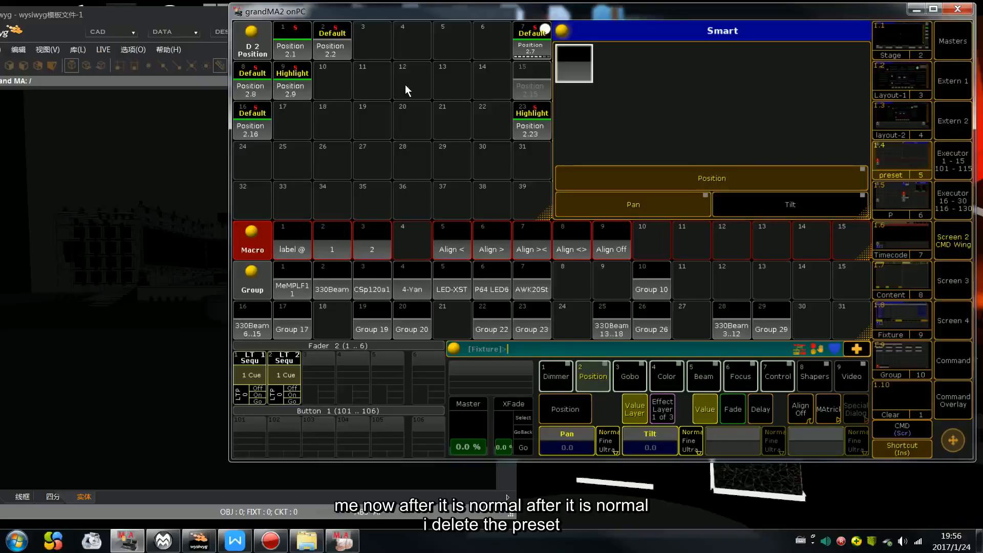
click(537, 120)
key(Delete)
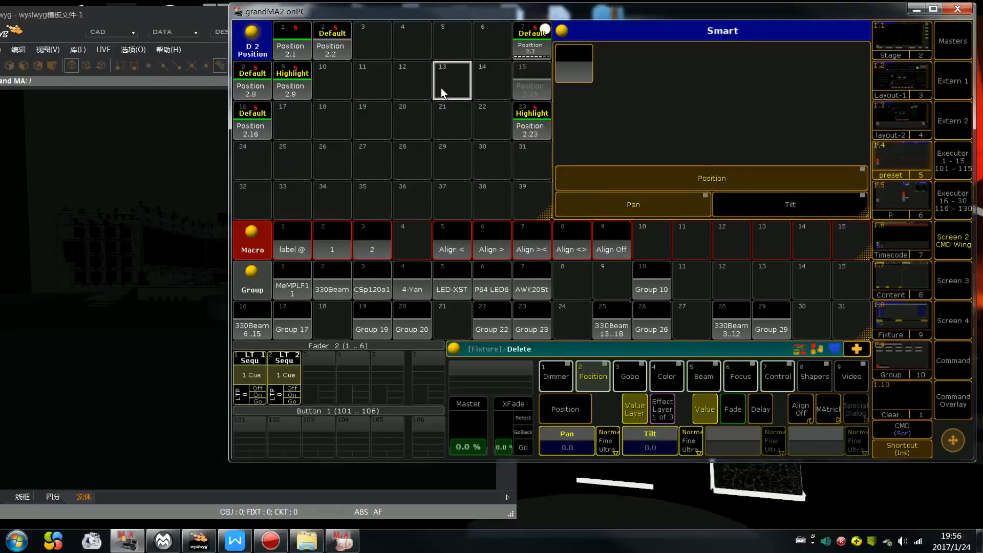
key(p)
text(2.1t)
key(Return)
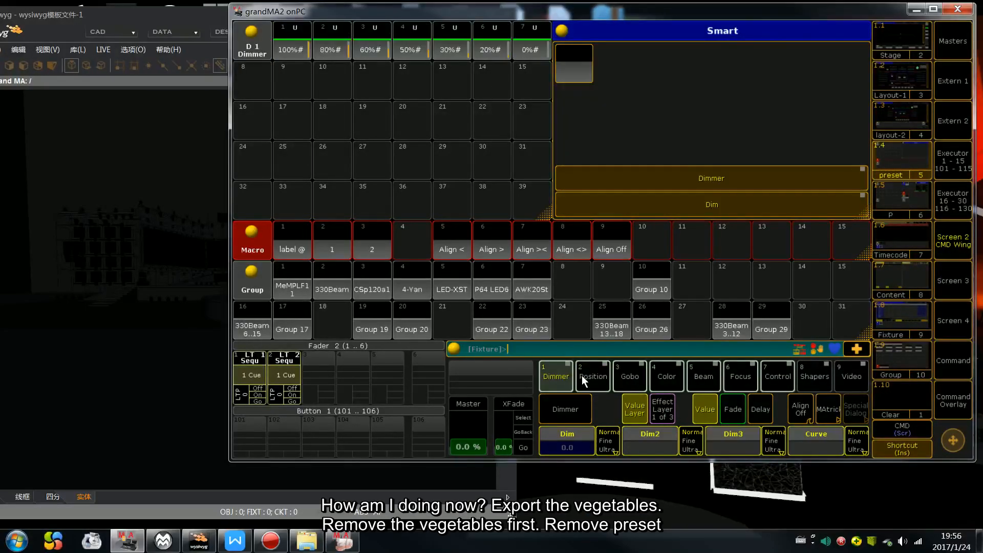
click(561, 374)
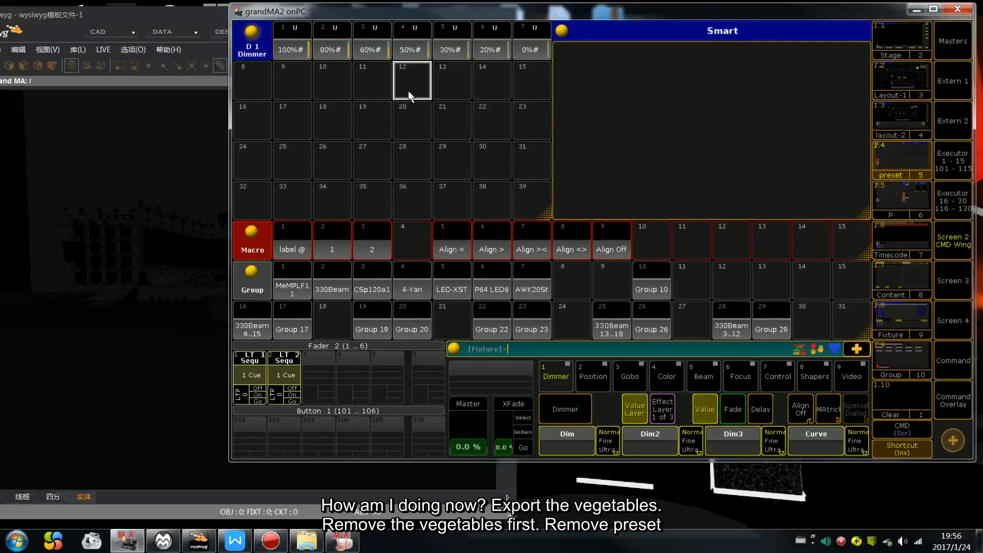
key(Delete)
text(p1.1t)
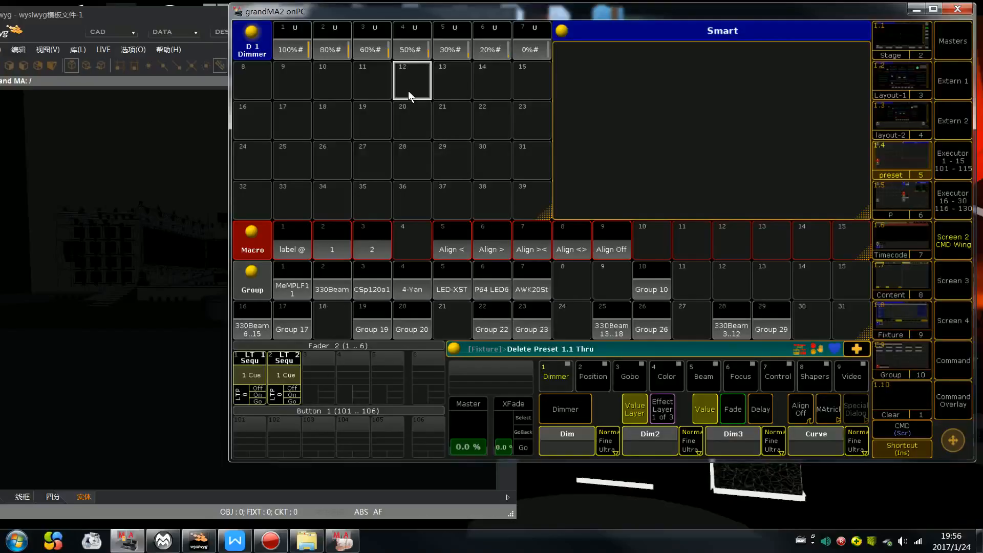
key(Escape)
Delete the gobo presets from 3.1 onward and display the beam preset pool.
key(Delete)
key(p)
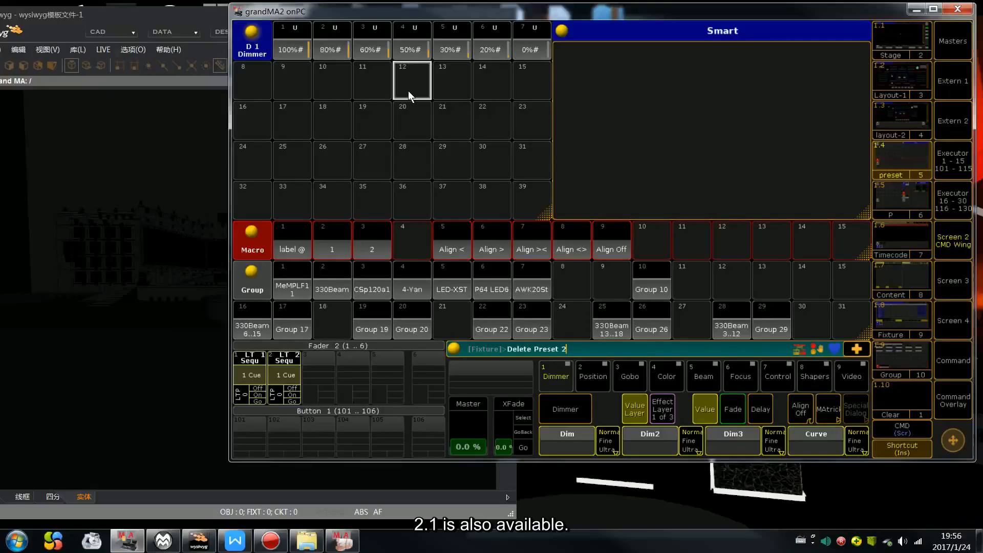
text(3.1t)
key(Return)
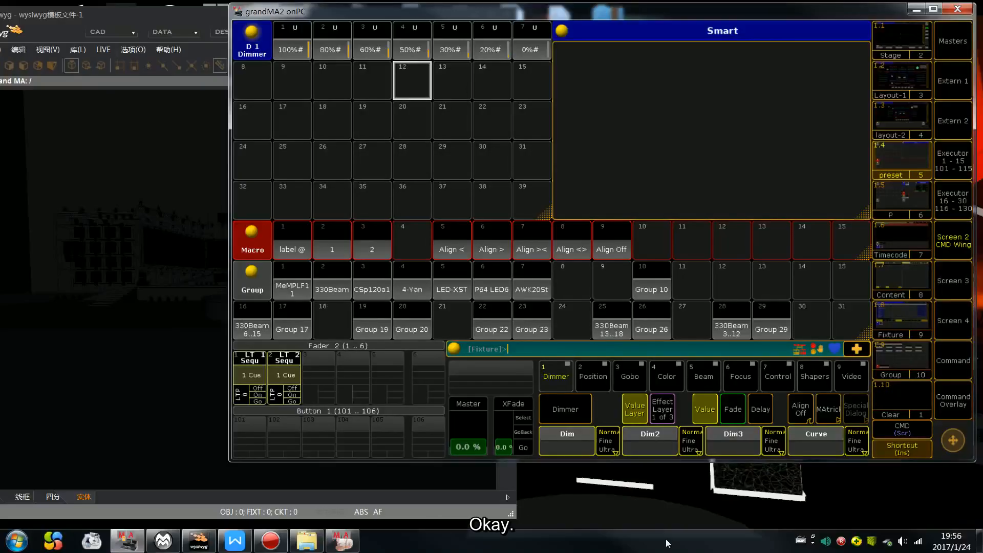
click(656, 378)
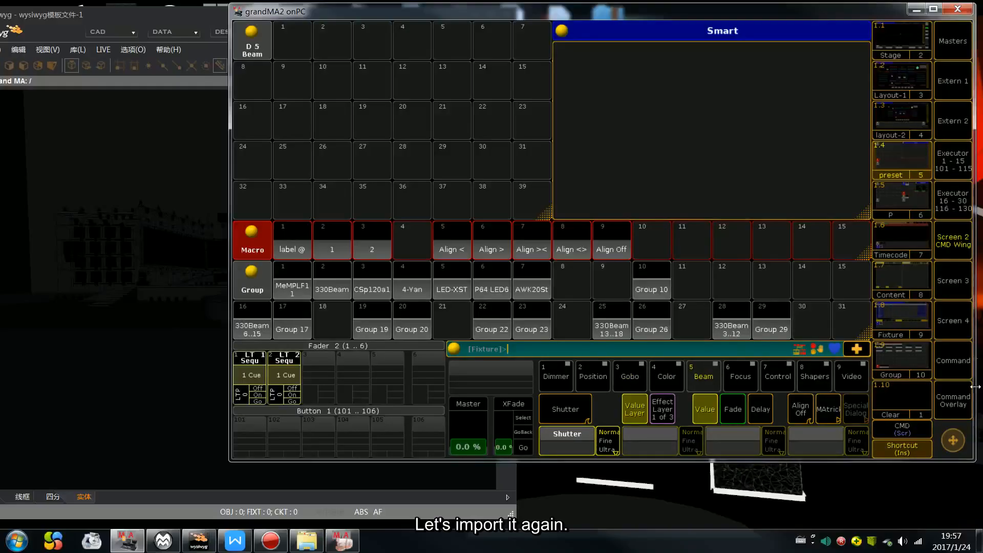
Open Auto Create in the show setup and create global presets for the 330Beam fixture type.
click(937, 352)
click(832, 38)
click(293, 306)
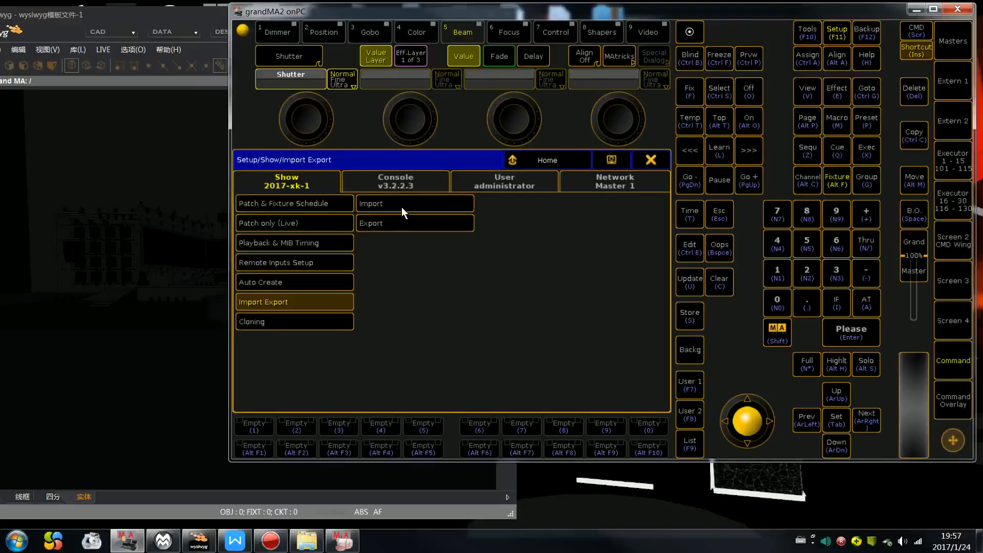
click(296, 282)
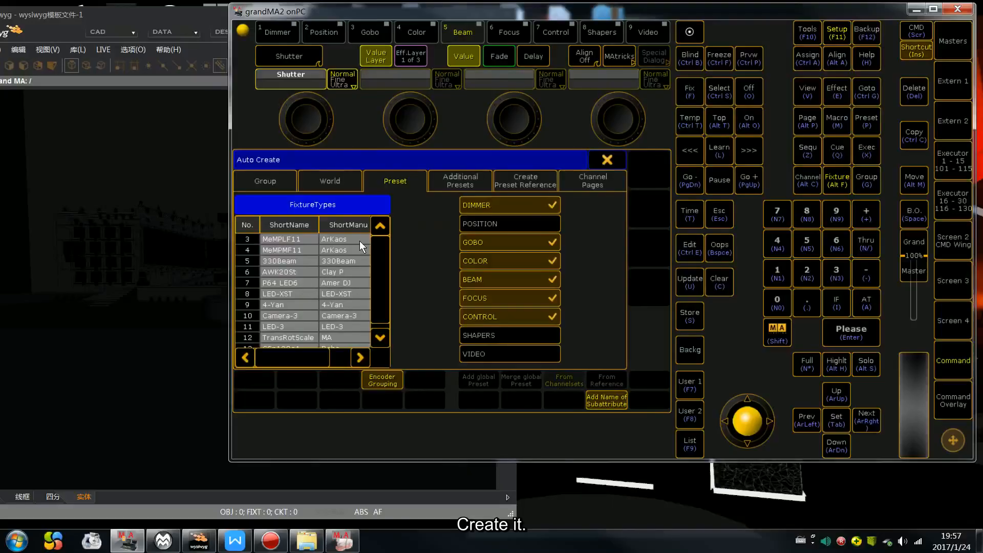
click(282, 263)
click(478, 381)
click(410, 306)
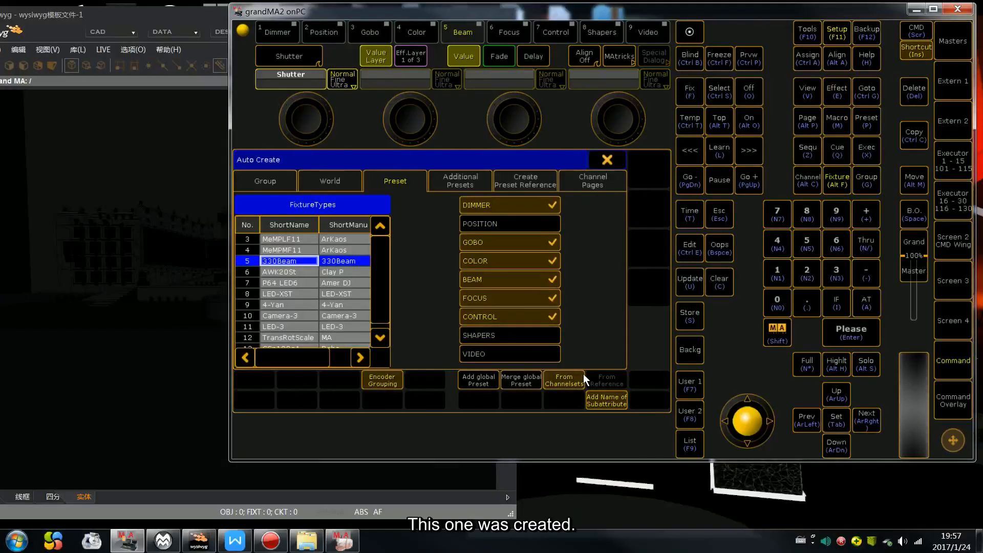
Auto-create global presets for the AWK20St and P64 LED6 fixture types.
click(297, 271)
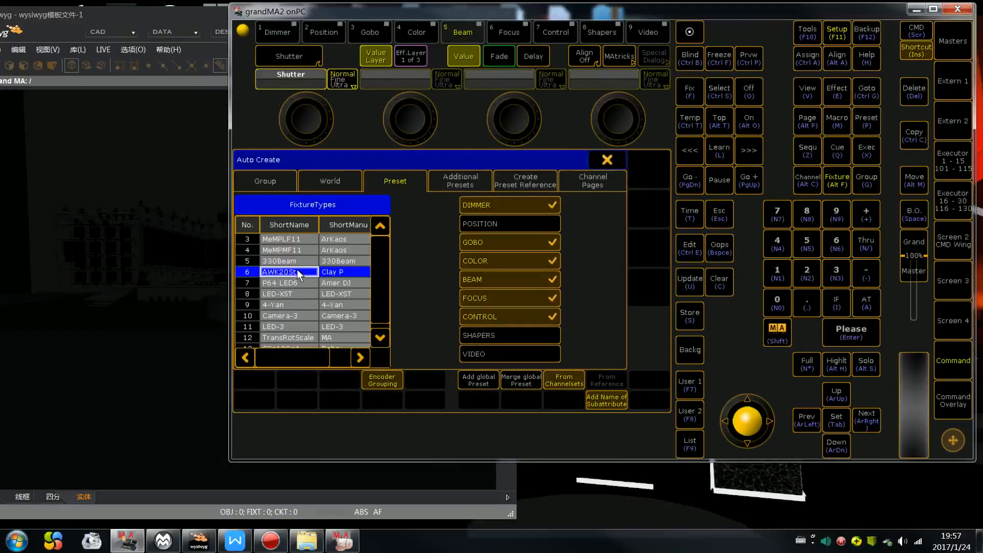
click(482, 379)
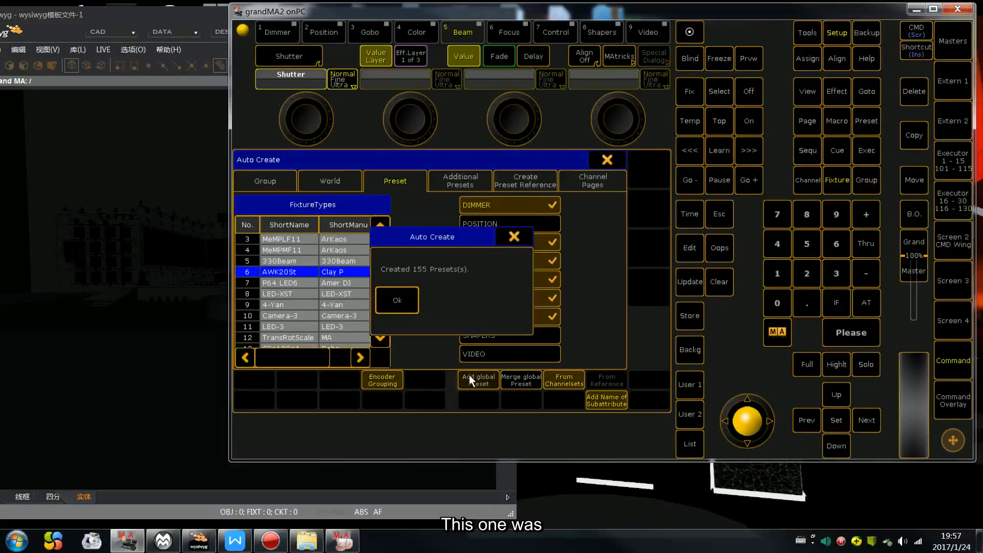
click(400, 304)
click(279, 283)
click(463, 377)
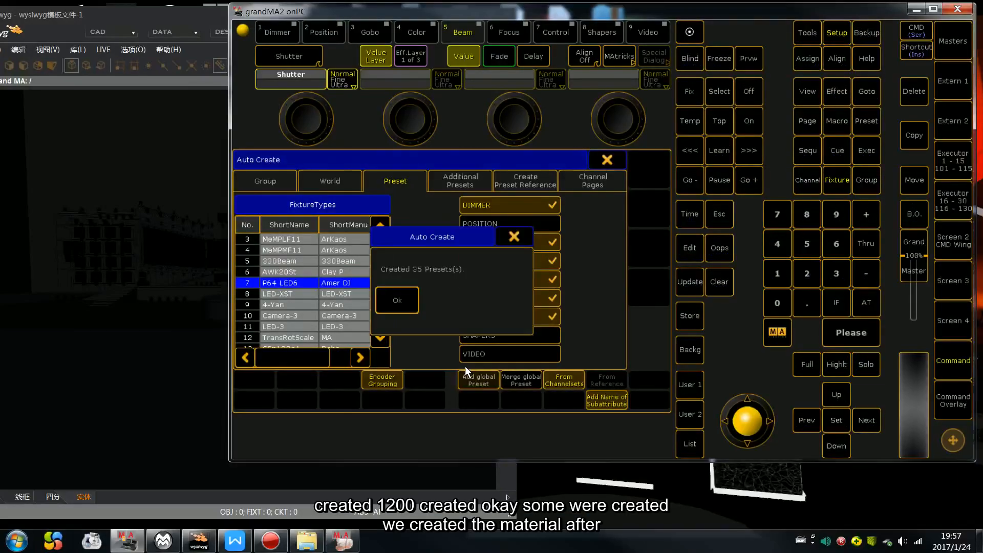
click(401, 305)
Auto-create global presets for the CSp120a1 fixture type, close the setup and return to the preset view.
scroll(307, 323, down, 1)
click(292, 341)
click(465, 378)
click(395, 302)
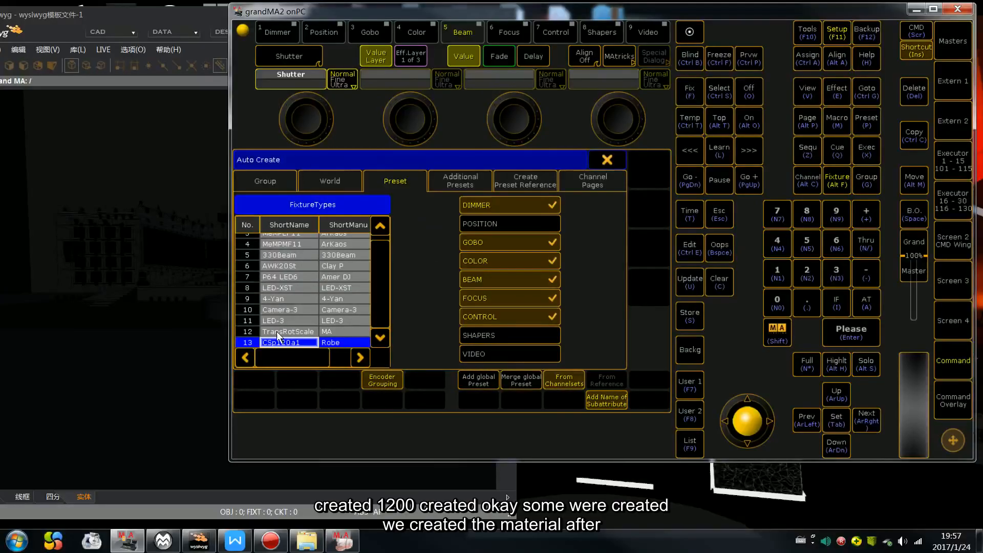
click(608, 159)
click(651, 160)
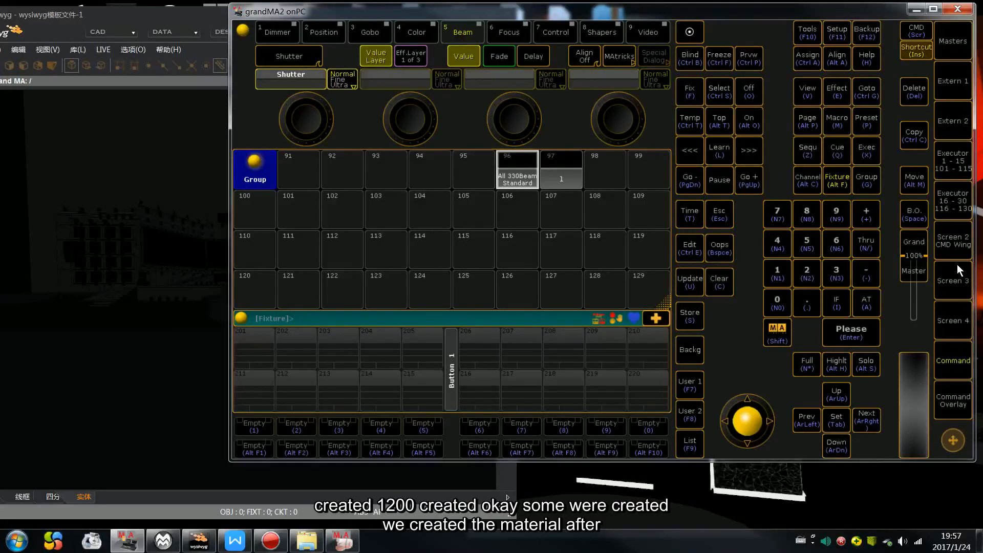
click(953, 251)
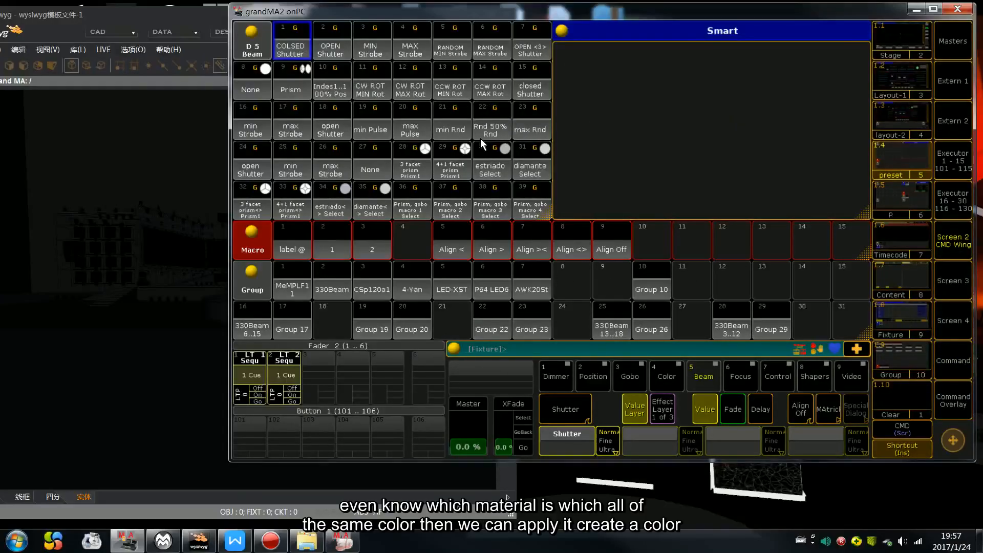
Look through the beam preset pool, pass by the position pool and display the gobo preset pool.
scroll(424, 143, down, 10)
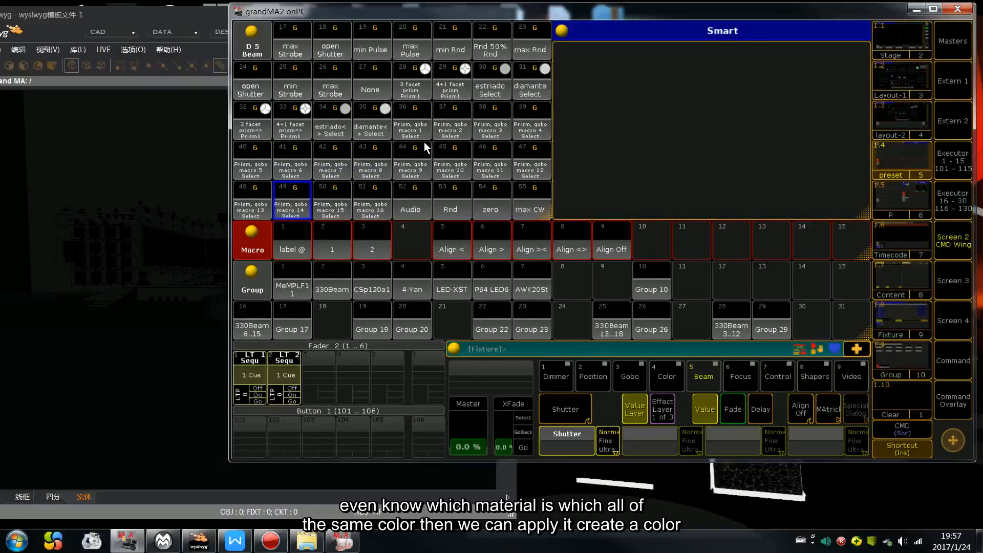
scroll(483, 133, up, 10)
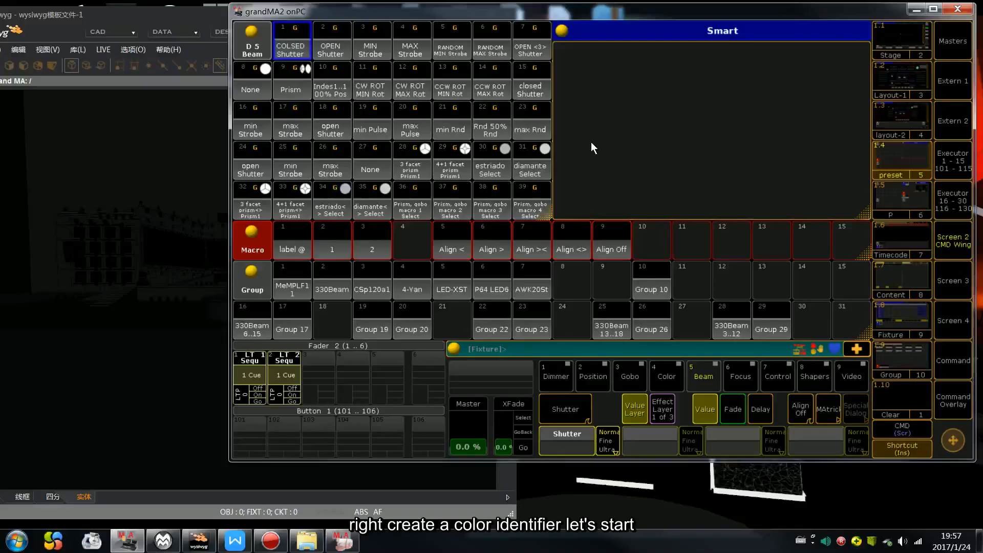
click(594, 375)
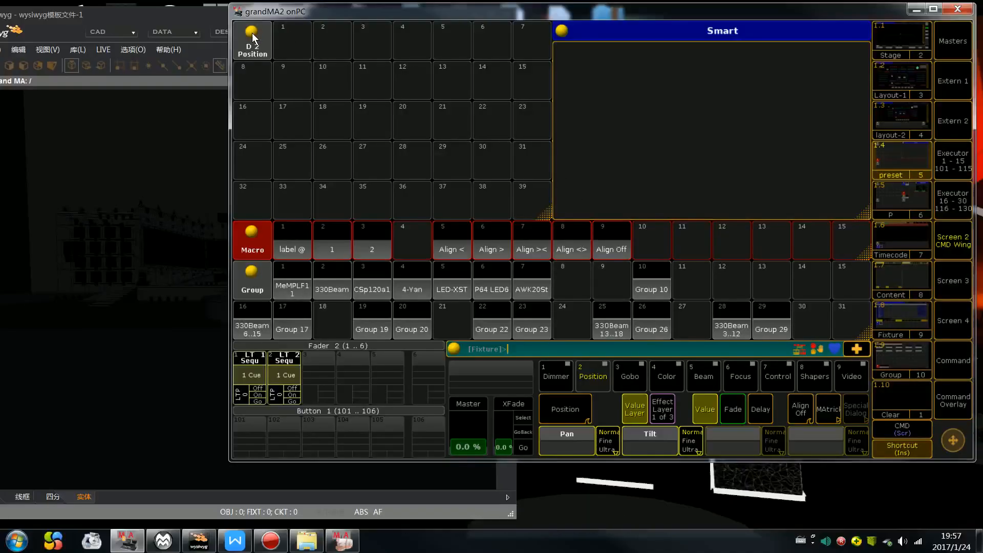
click(630, 379)
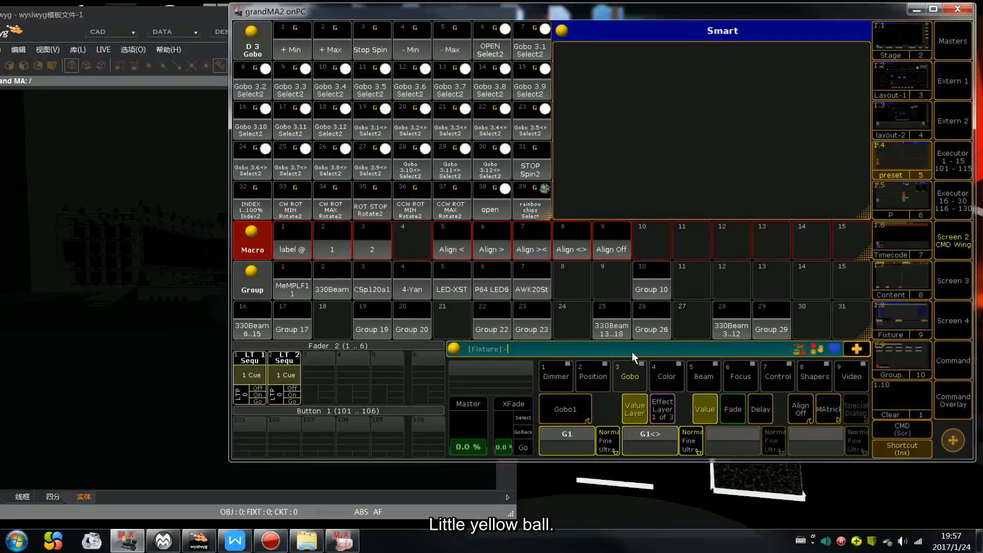
Try teal, blue, orange and red-orange as active marker colors in the gobo pool options, and reset the colors.
click(251, 35)
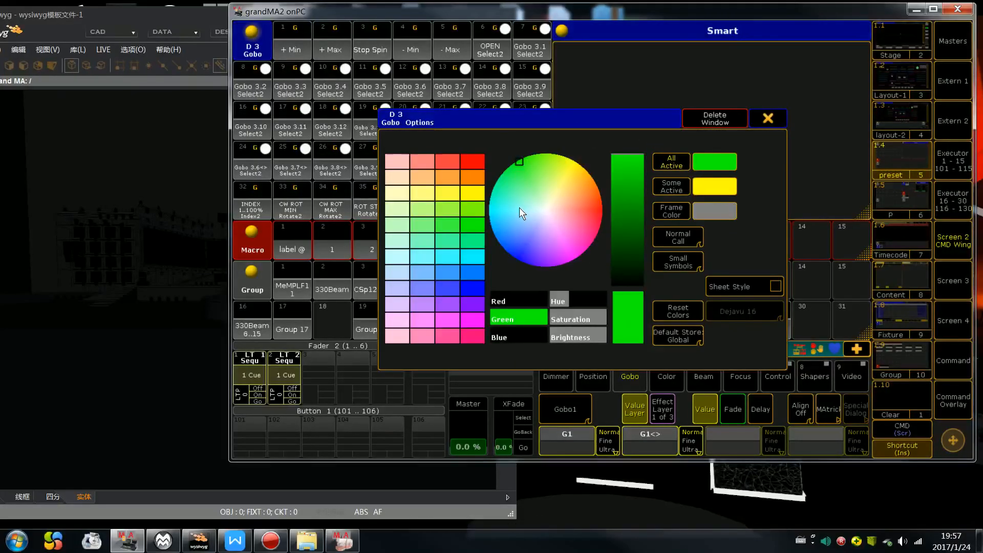
mouse_move(598, 240)
mouse_down()
mouse_move(575, 232)
mouse_move(600, 189)
mouse_move(596, 217)
mouse_move(537, 227)
mouse_move(508, 192)
mouse_up()
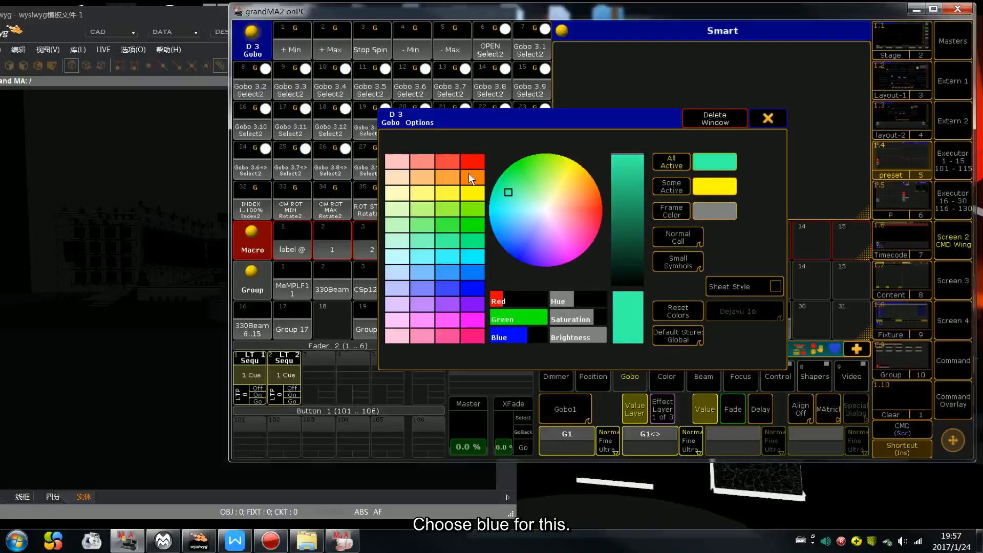
click(469, 286)
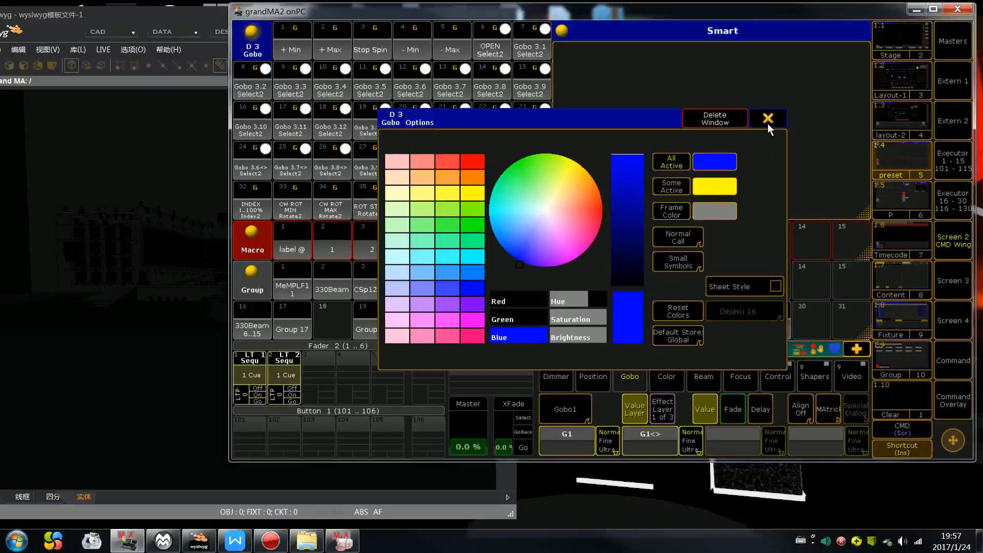
click(468, 179)
click(469, 199)
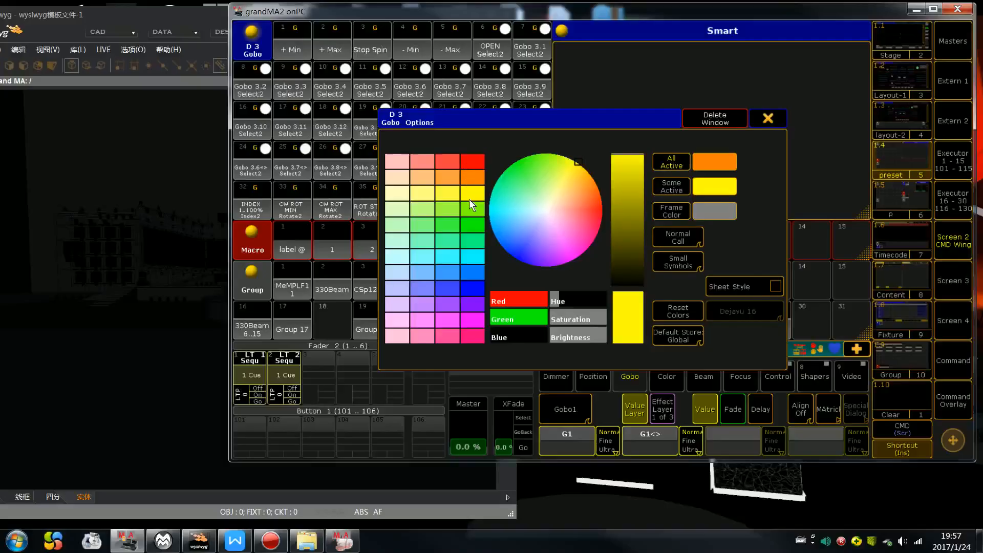
click(608, 205)
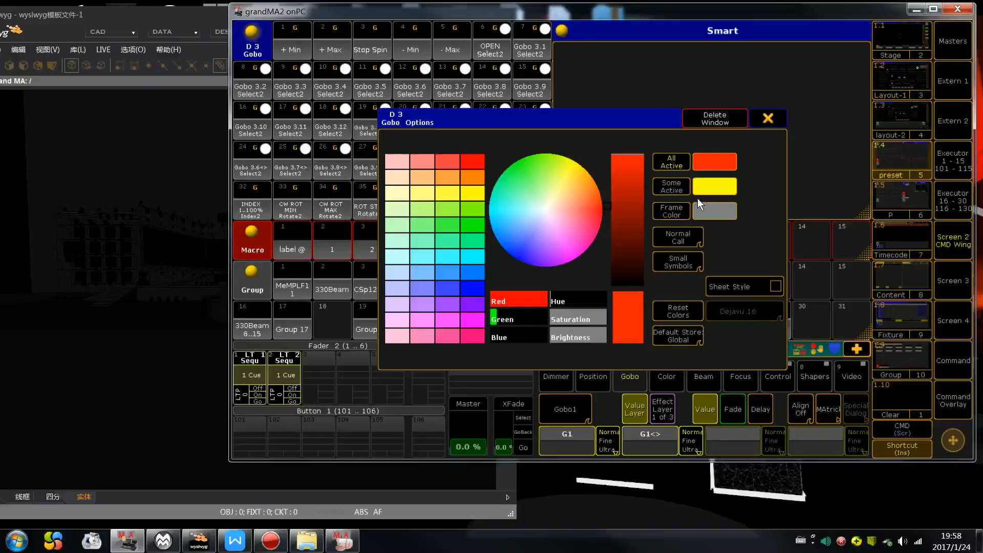
click(690, 311)
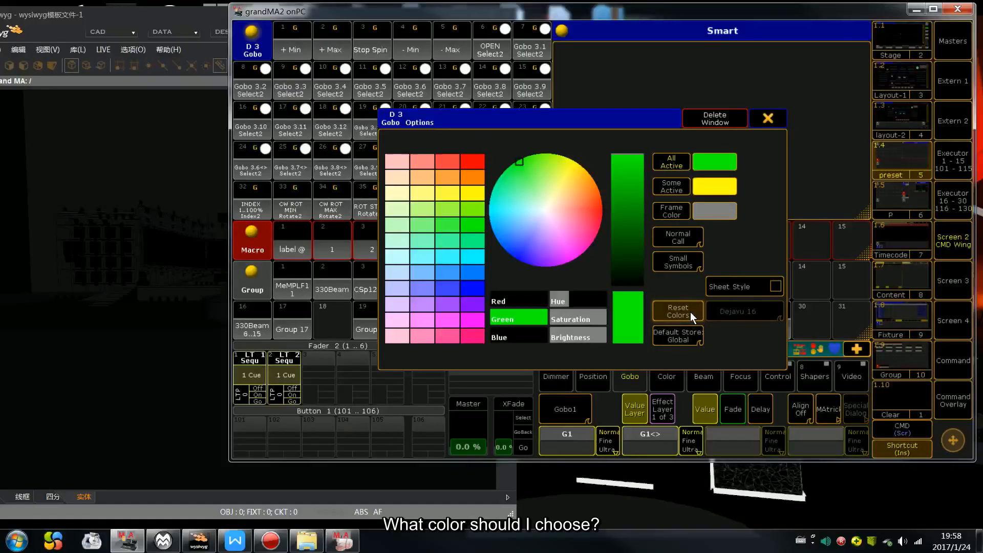
Set the gobo pool's All Active color to red, test it with the - Max preset and clear the selection.
mouse_move(602, 208)
mouse_down()
mouse_move(604, 222)
mouse_move(498, 225)
mouse_move(492, 181)
mouse_move(512, 159)
mouse_up()
click(473, 160)
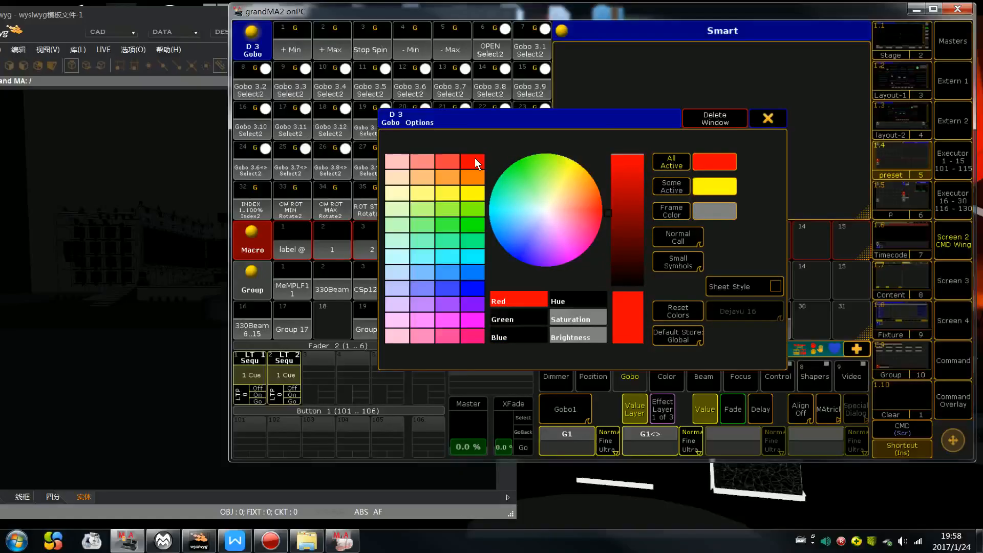
click(768, 118)
click(445, 45)
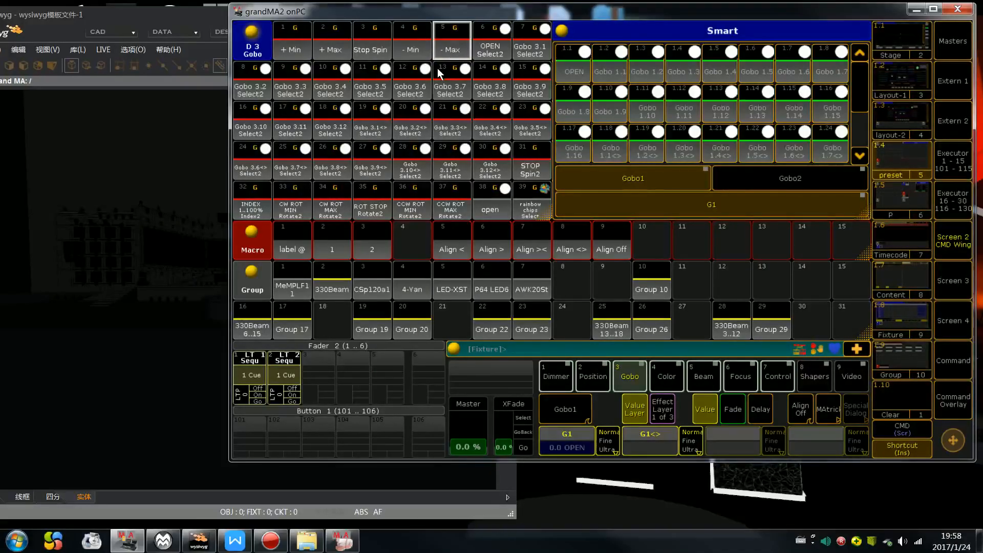
key(Escape)
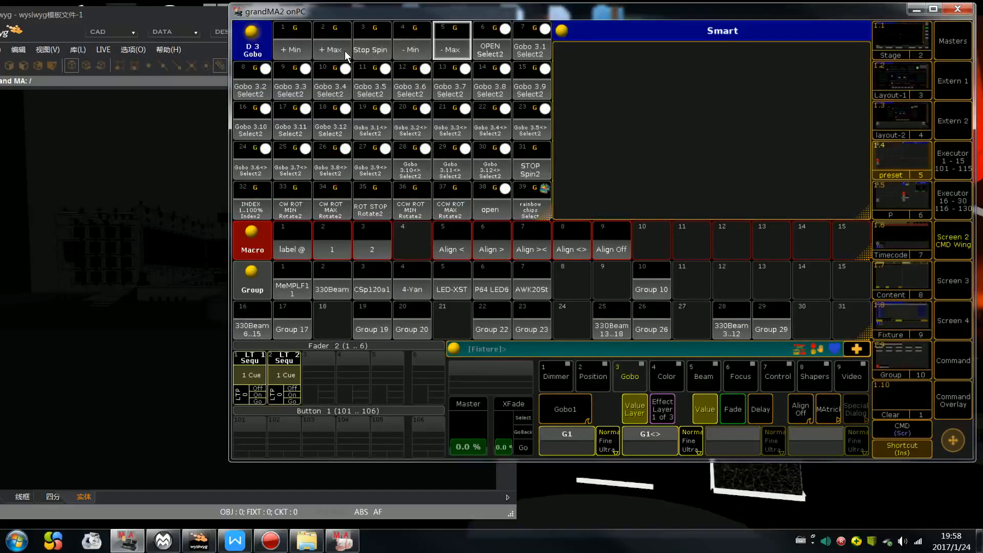
Set the gobo pool's All Active color to blue, restore the preset view and test it with the Stop Spin preset.
click(251, 33)
drag(533, 223, 517, 254)
click(669, 168)
click(698, 116)
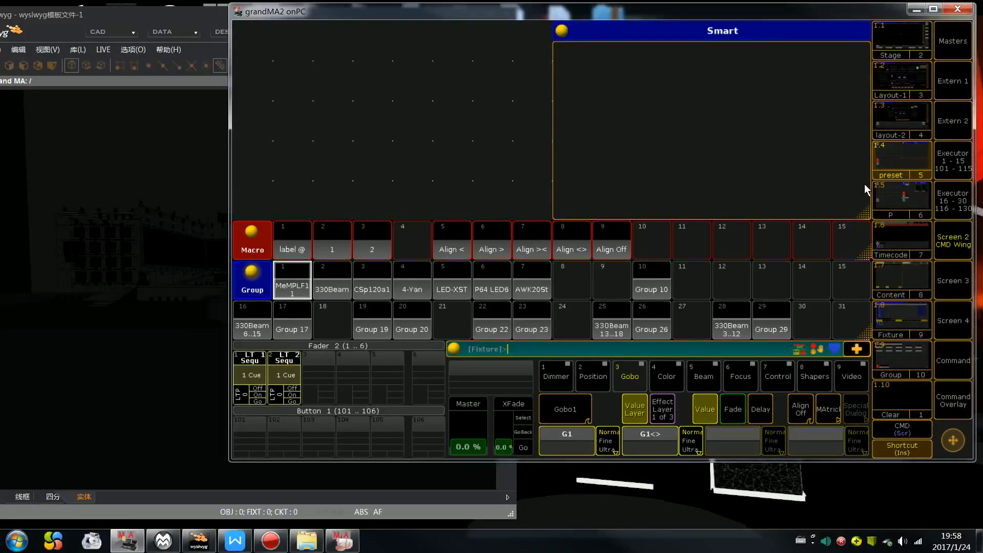
click(921, 166)
click(371, 48)
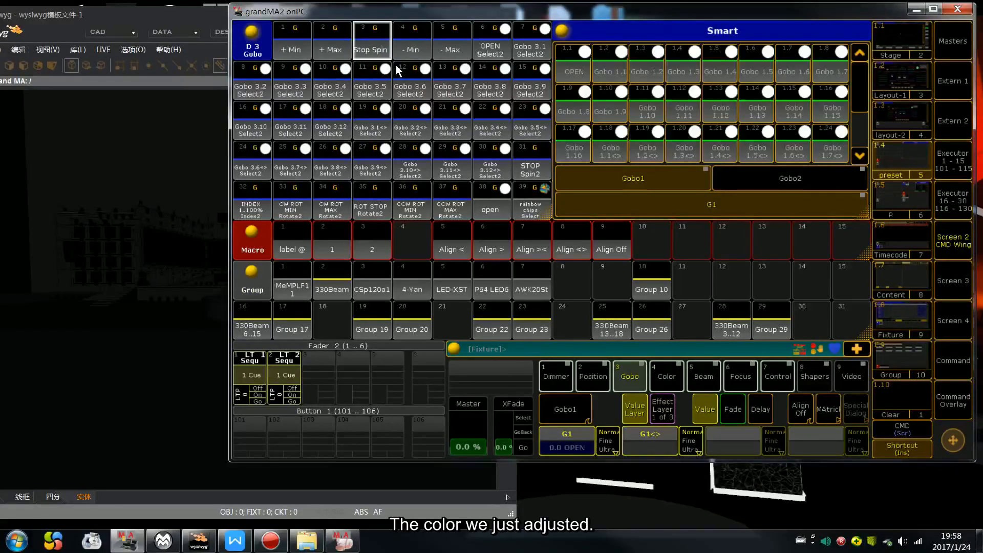
Set the gobo pool's All Active color to green and close its options.
click(251, 49)
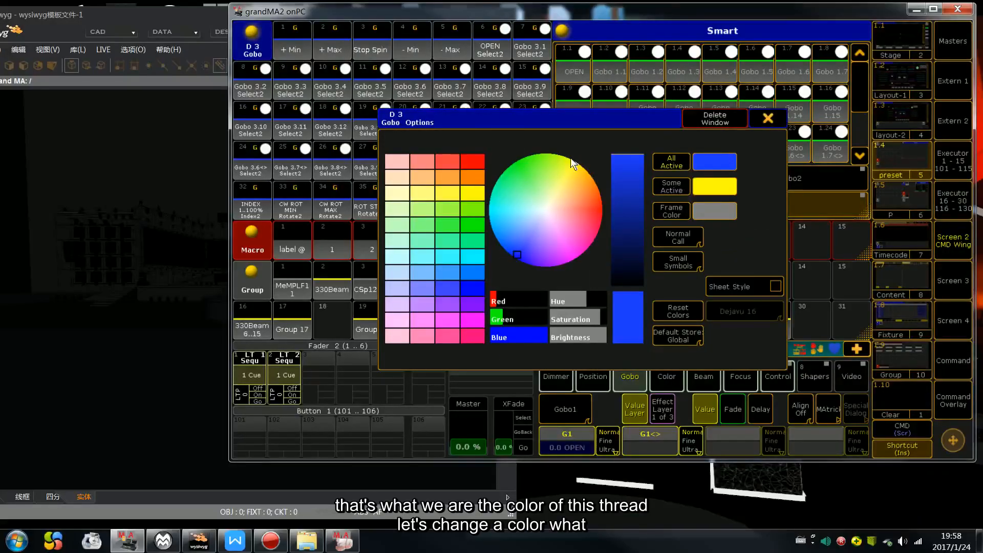
click(768, 118)
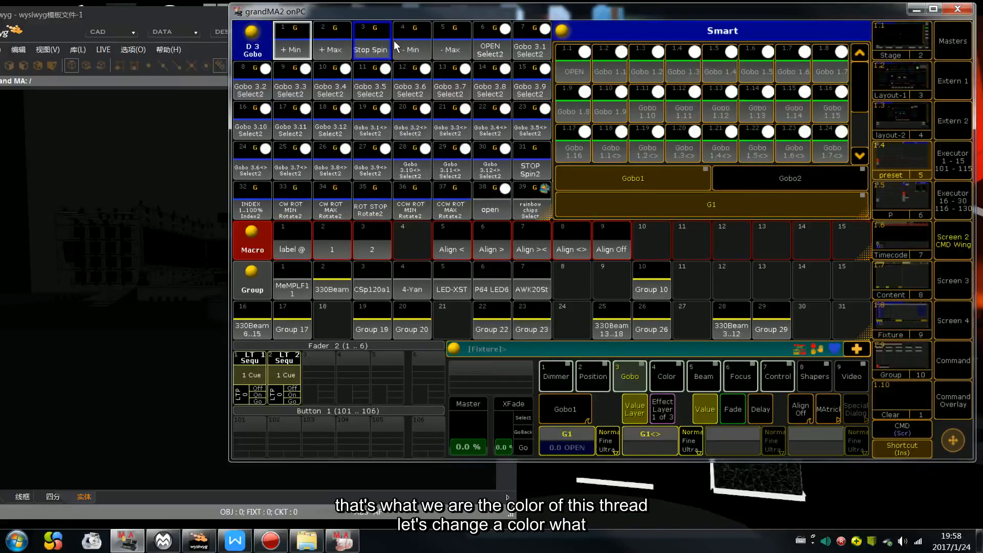
click(249, 42)
mouse_move(569, 179)
mouse_down()
mouse_move(586, 205)
mouse_move(549, 189)
mouse_move(575, 167)
mouse_move(511, 165)
mouse_move(520, 163)
mouse_up()
click(766, 120)
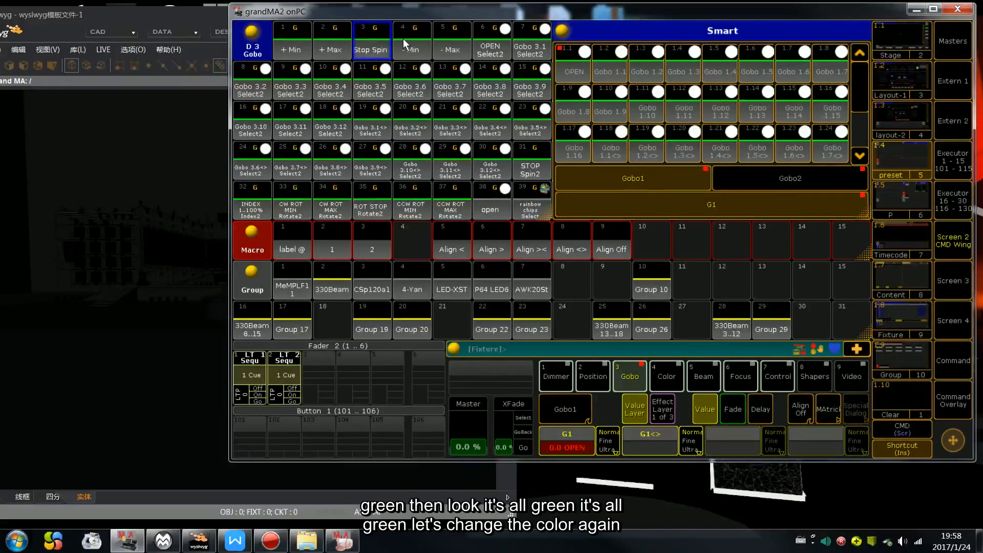
Set the gobo pool's Some Active color to red and restore the preset view.
click(256, 28)
click(674, 194)
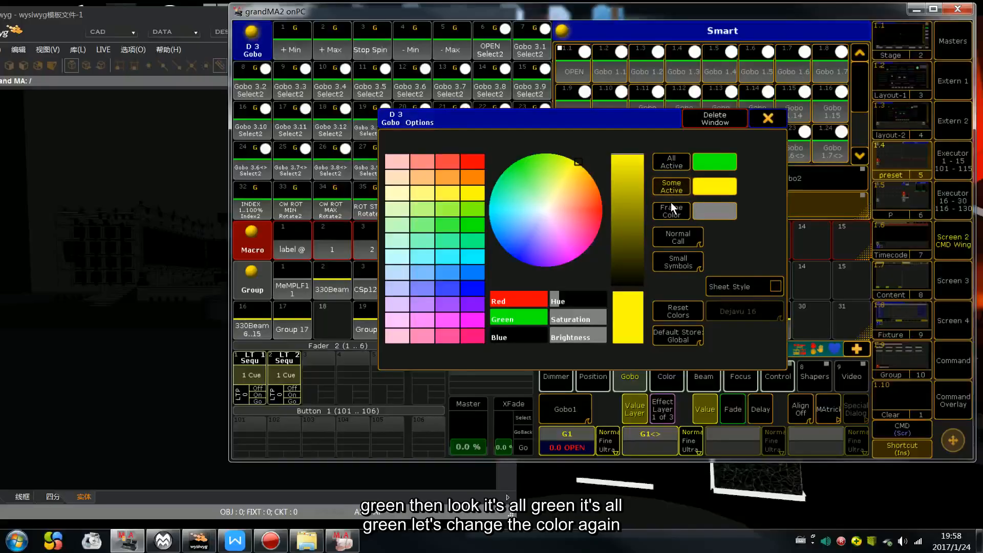
mouse_move(579, 201)
mouse_down()
mouse_move(548, 171)
mouse_move(509, 159)
mouse_move(506, 219)
mouse_move(490, 207)
mouse_move(549, 178)
mouse_move(601, 213)
mouse_move(608, 207)
mouse_up()
click(746, 122)
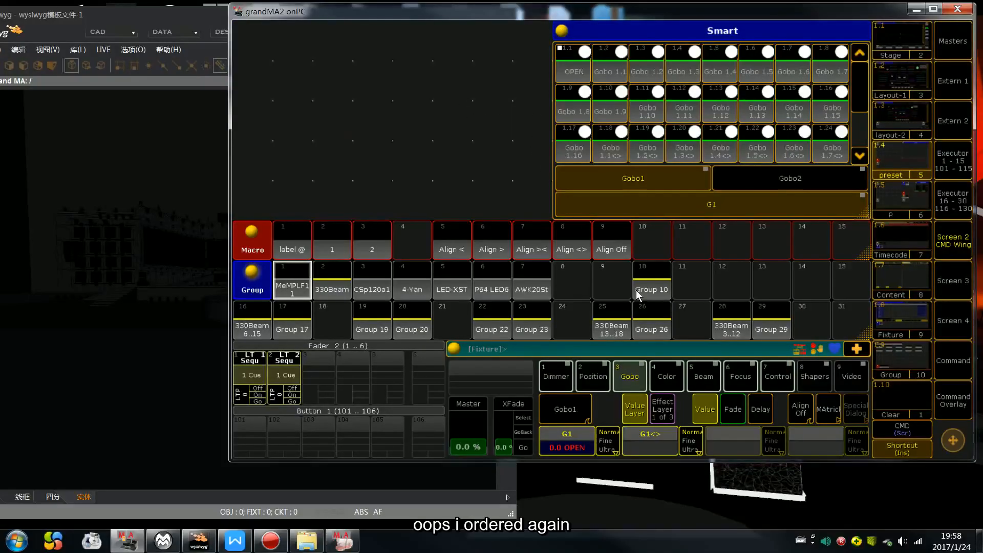
click(901, 167)
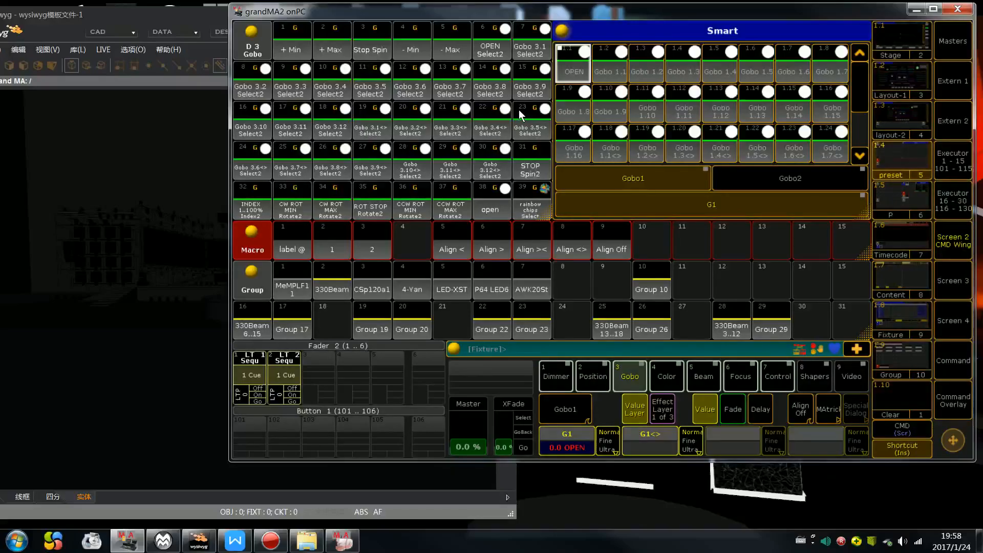
Try the Big Symbols and No Symbols displays in the gobo pool options, and return to Small Symbols.
click(261, 40)
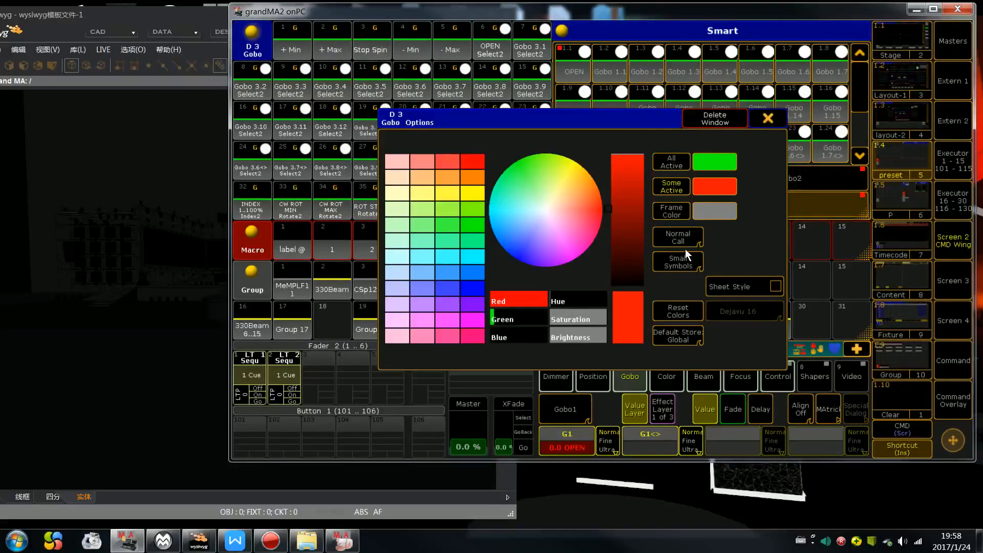
click(682, 265)
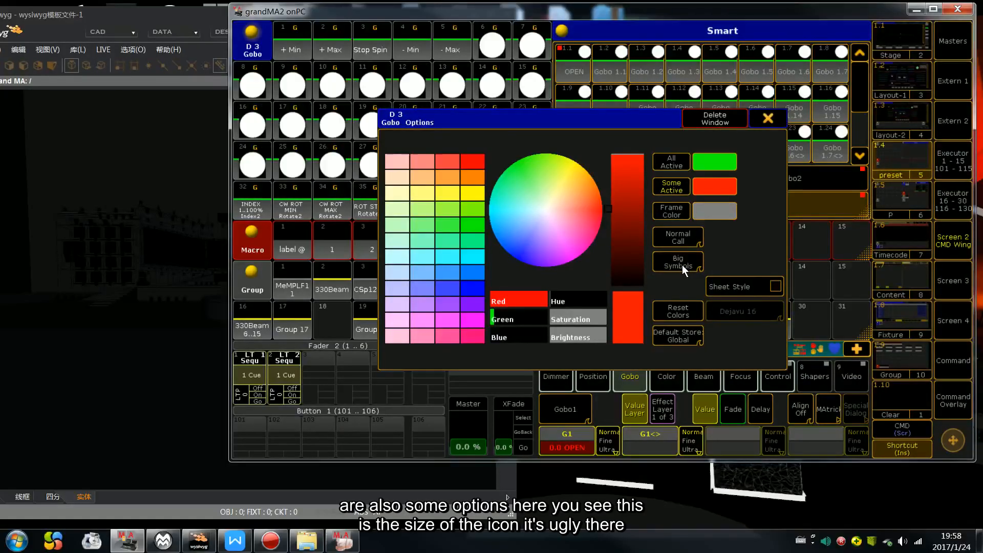
click(682, 265)
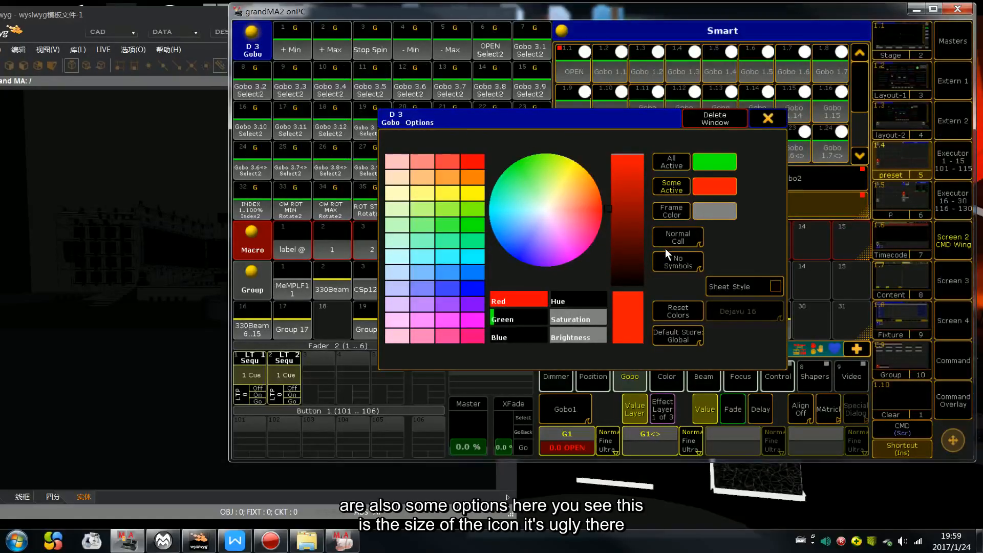
click(674, 265)
click(675, 266)
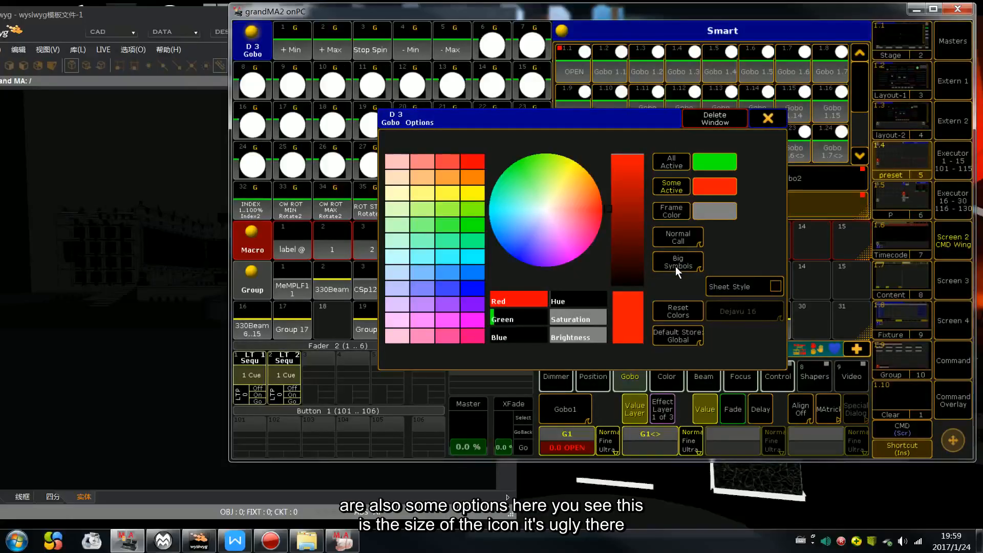
click(675, 266)
click(671, 266)
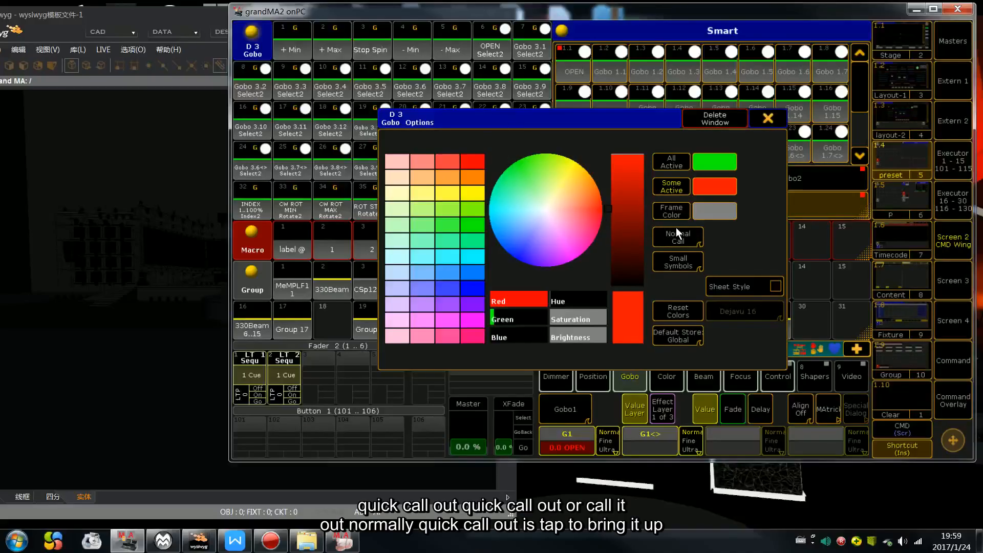
Try Fast Call for the gobo pool, return to Normal Call with Default Store Global and close the options.
click(685, 239)
click(688, 237)
click(687, 238)
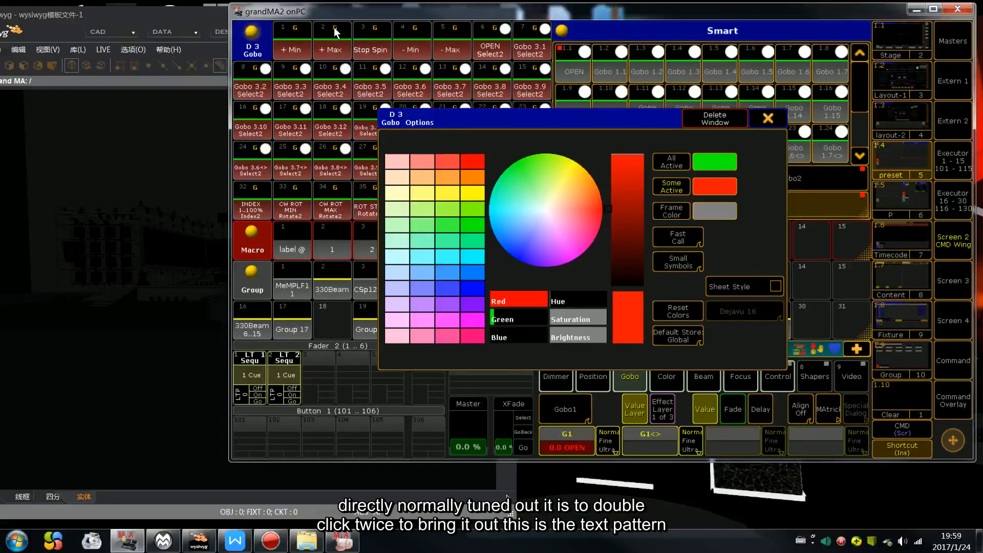
click(672, 233)
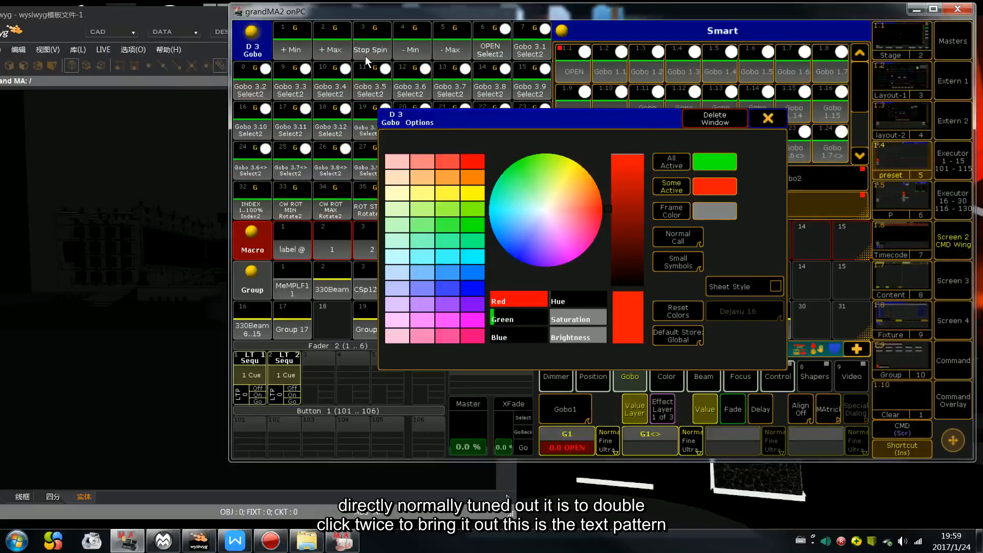
click(695, 339)
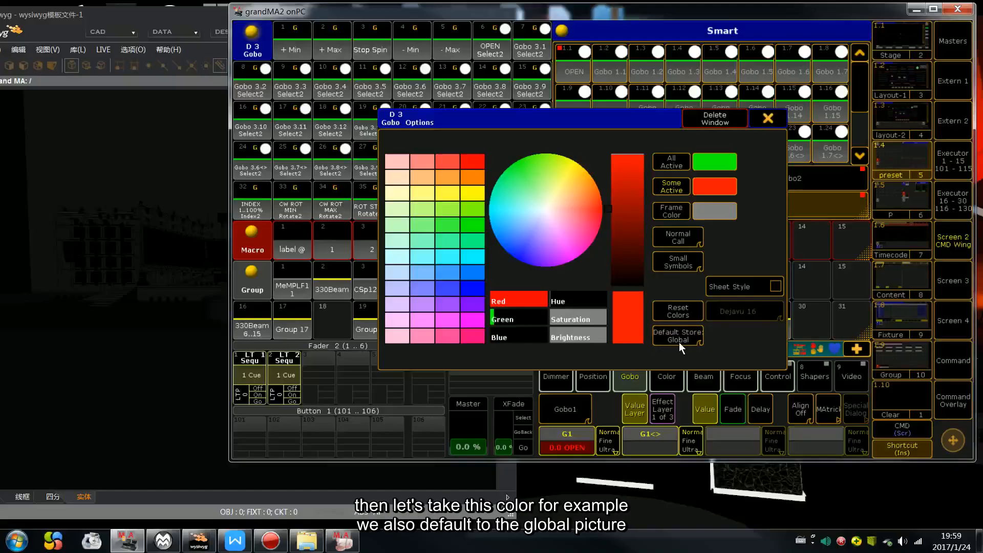
click(782, 125)
Compare the Default Store setting in the color pool options and the position pool options.
click(674, 374)
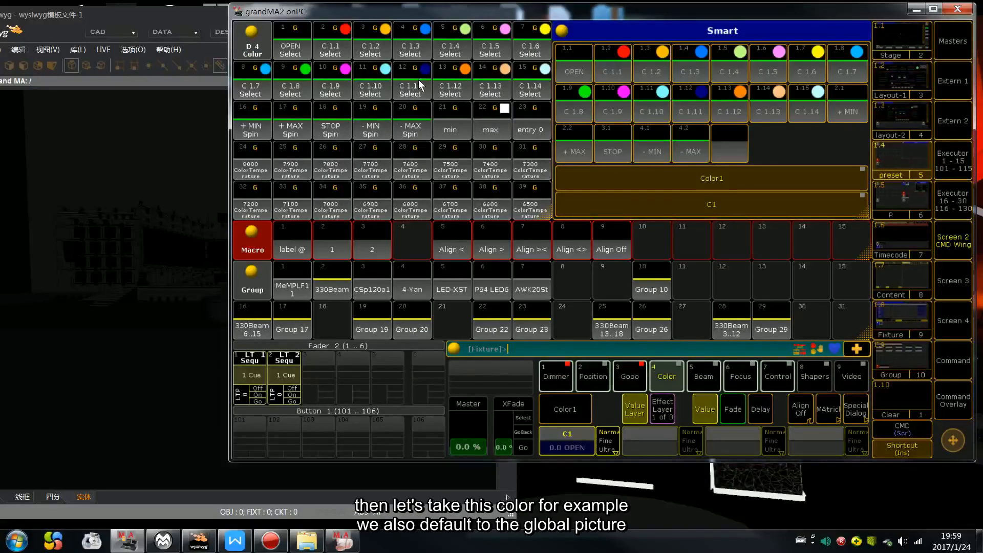
click(252, 35)
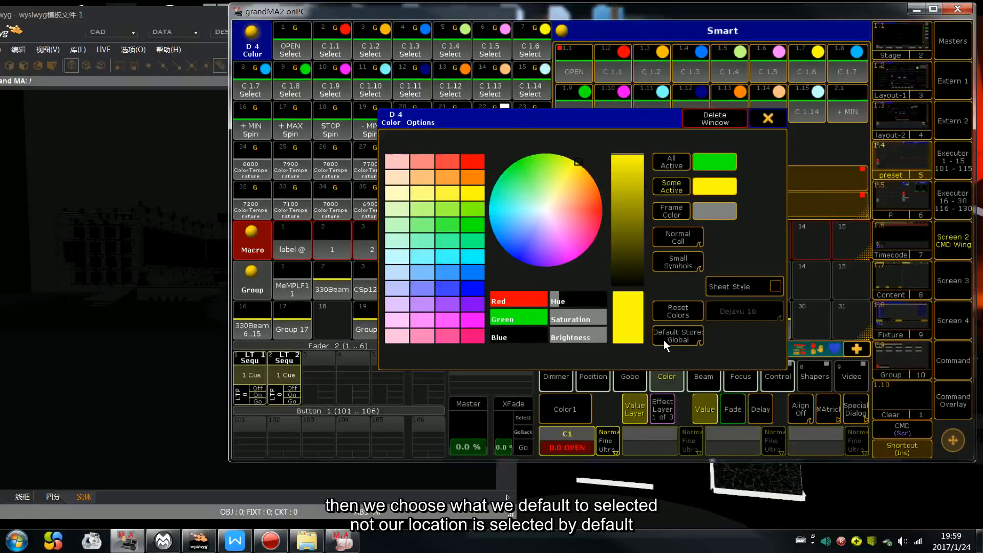
click(768, 119)
click(592, 379)
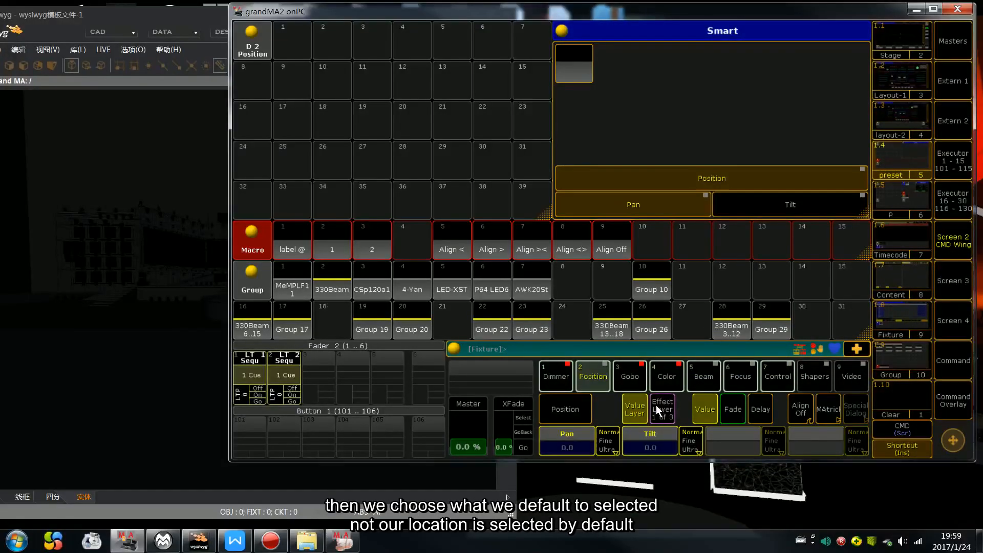
click(266, 38)
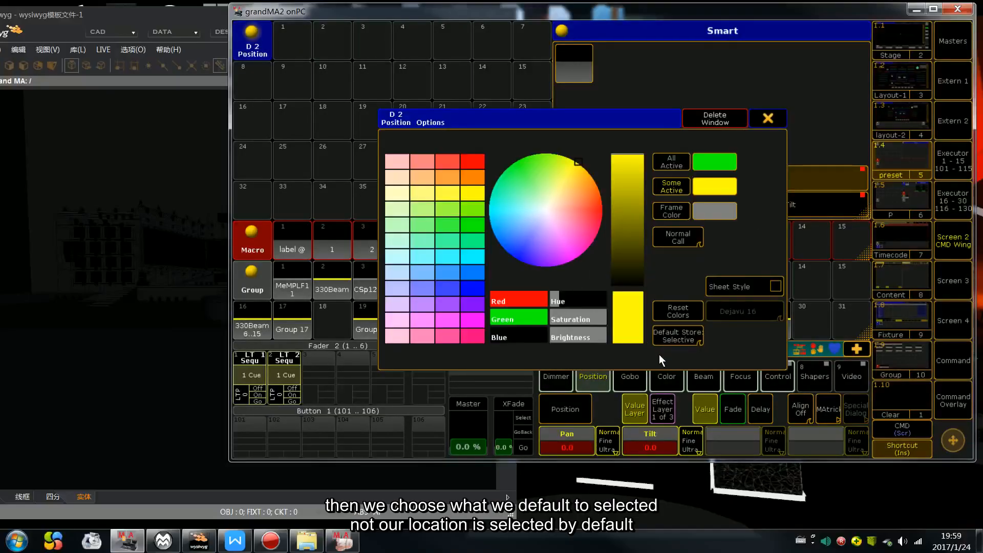
click(760, 118)
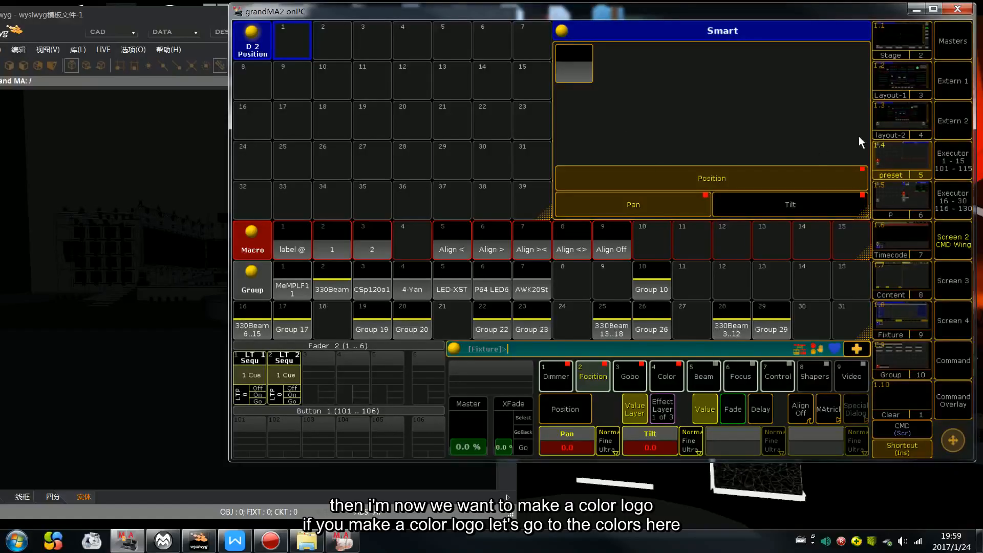
Recall the preset view and display the color preset pool.
click(892, 158)
click(650, 364)
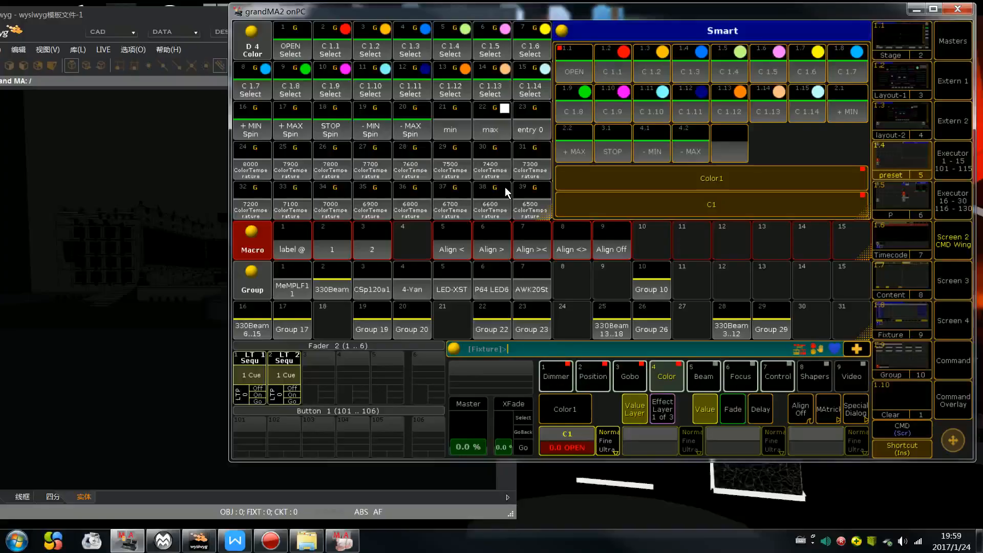
Clear the programmer, select the 330Beam group, and create macro 11 with the command line "Appearance @".
key(c)
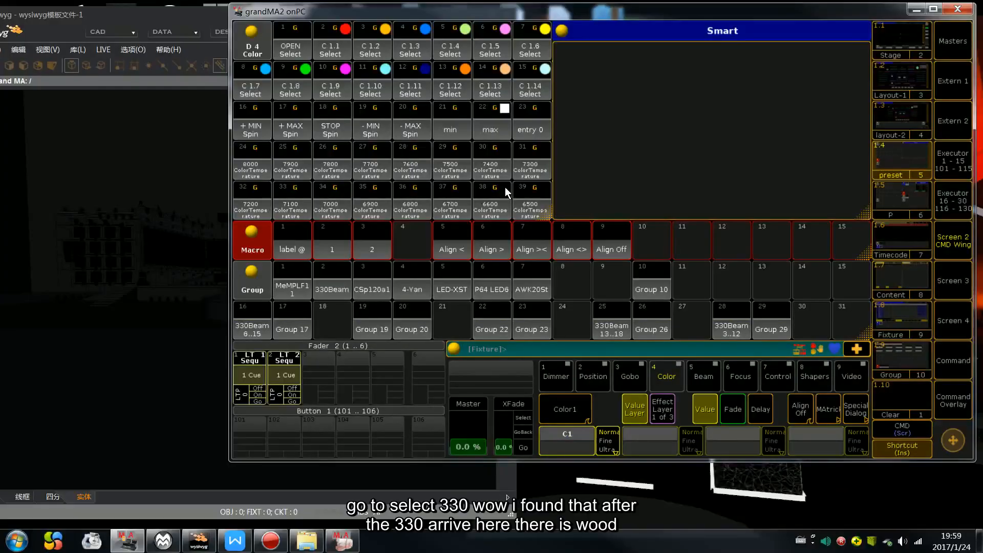
click(328, 284)
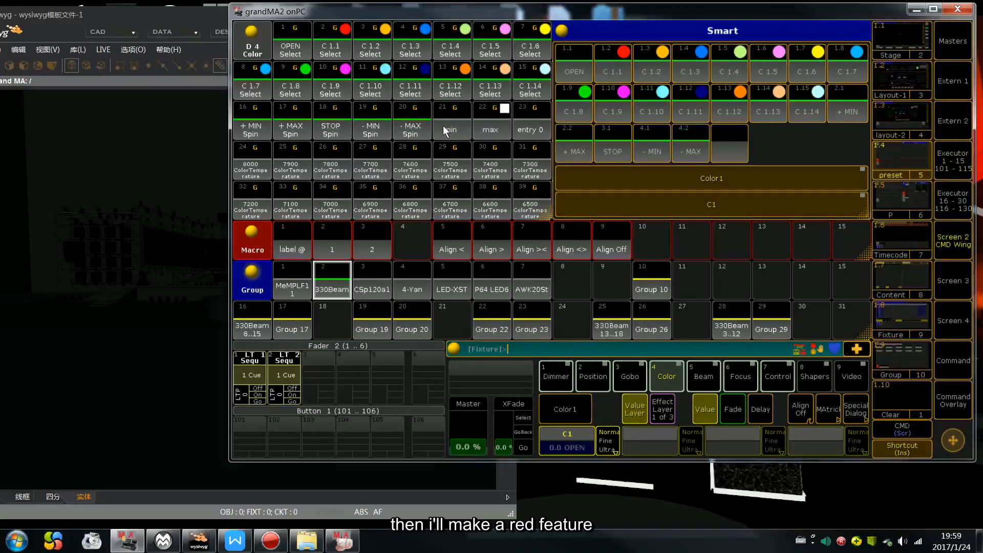
right_click(683, 240)
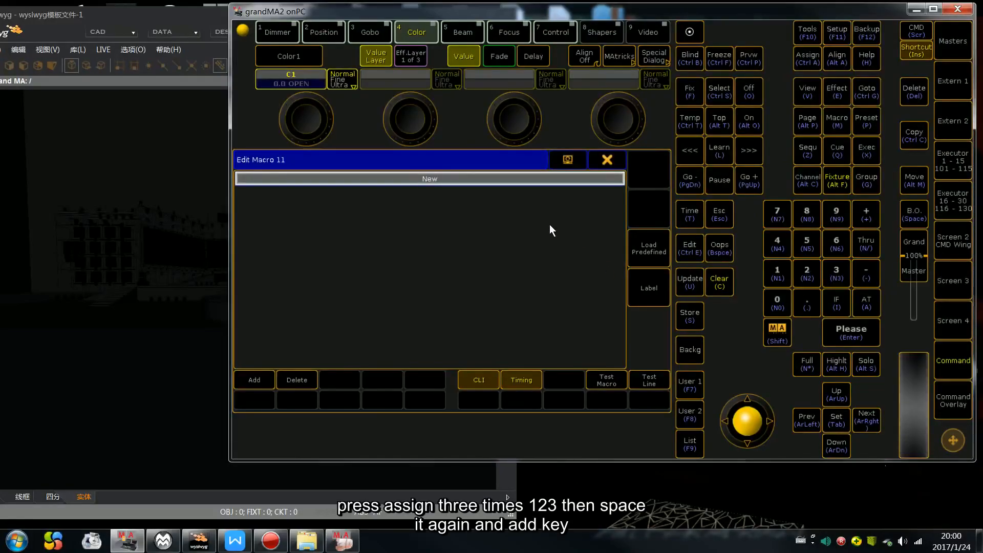
click(513, 181)
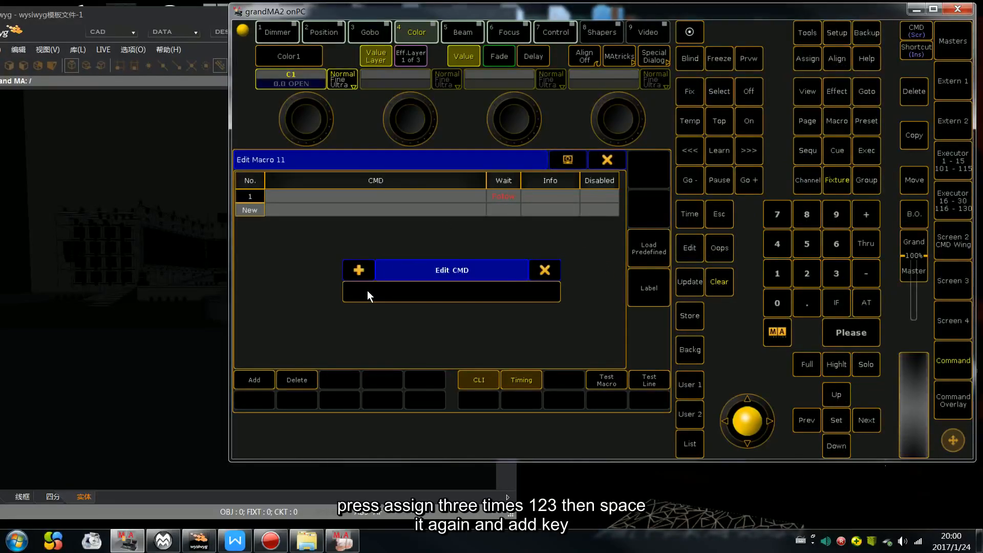
key(F1)
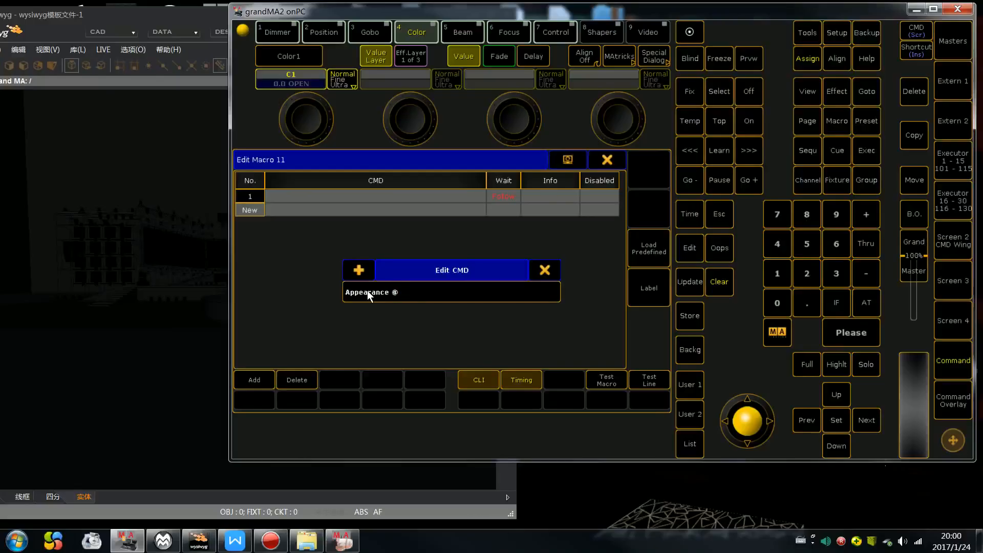
key(Return)
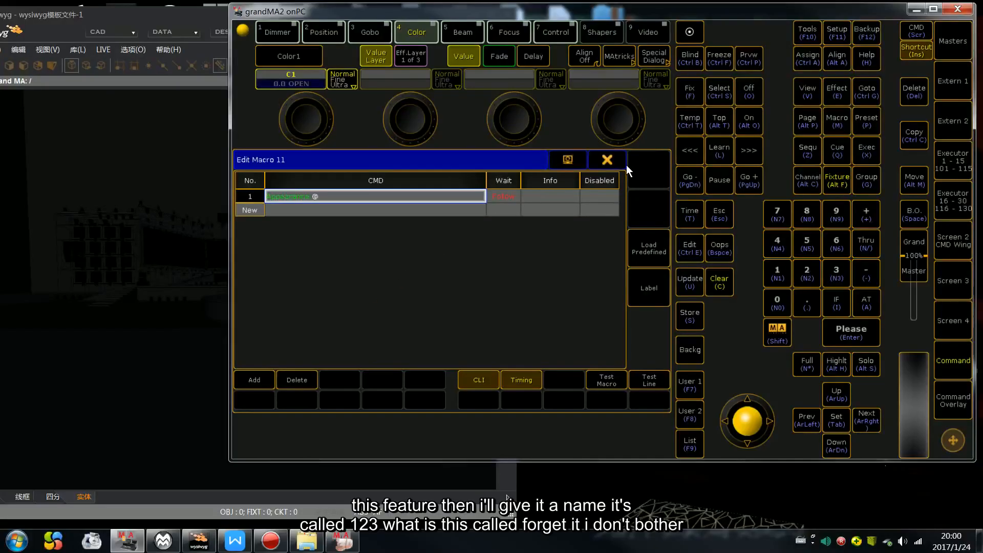
click(607, 160)
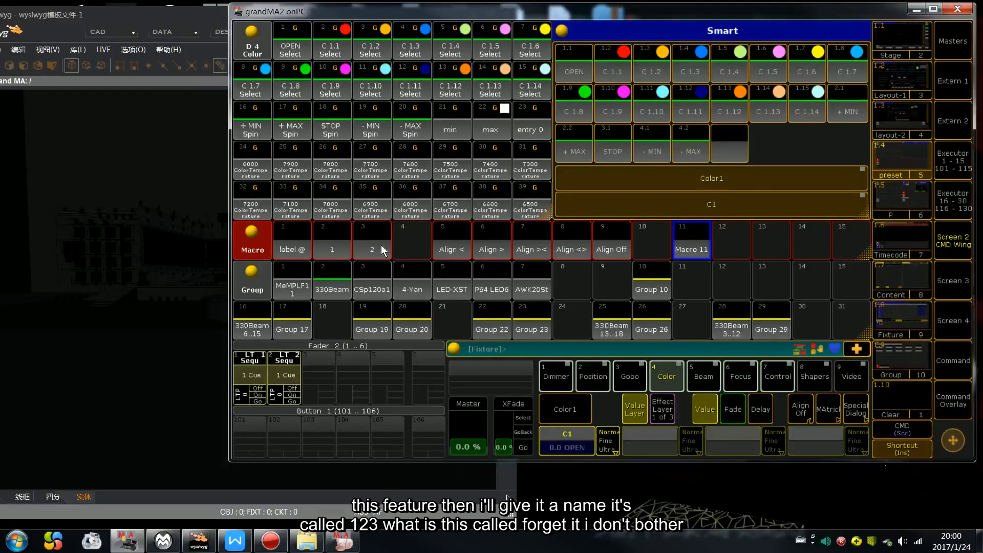
Label macro 11 as "2".
click(296, 250)
click(697, 253)
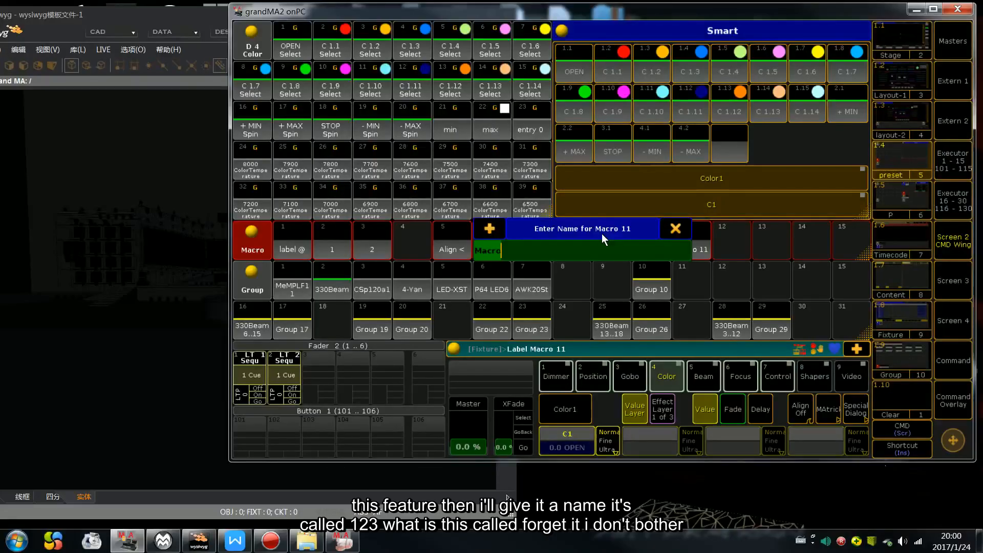
text(2)
key(Return)
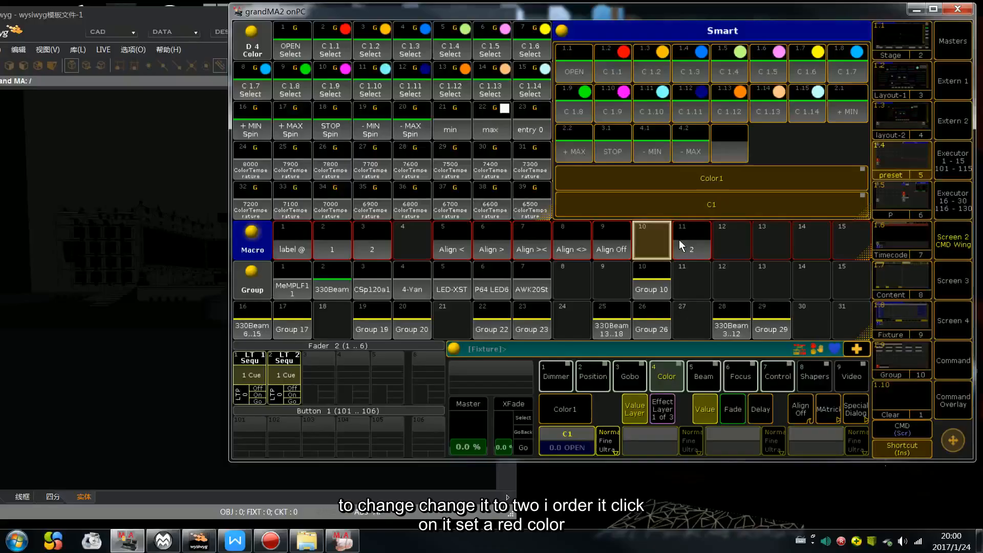
Apply the appearance macro to the OPEN color preset and give it a bright, fully saturated red.
click(279, 48)
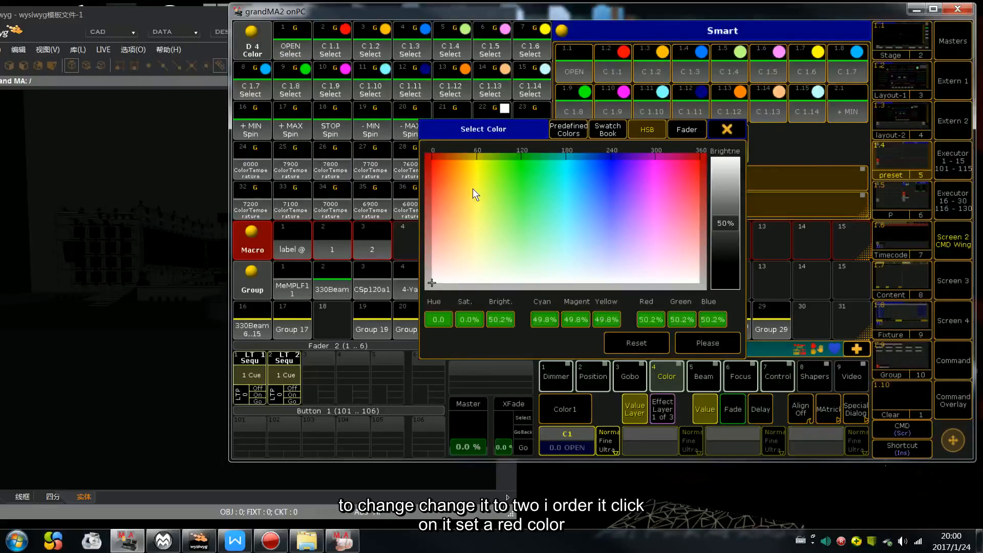
click(586, 207)
drag(593, 203, 718, 158)
drag(724, 224, 721, 139)
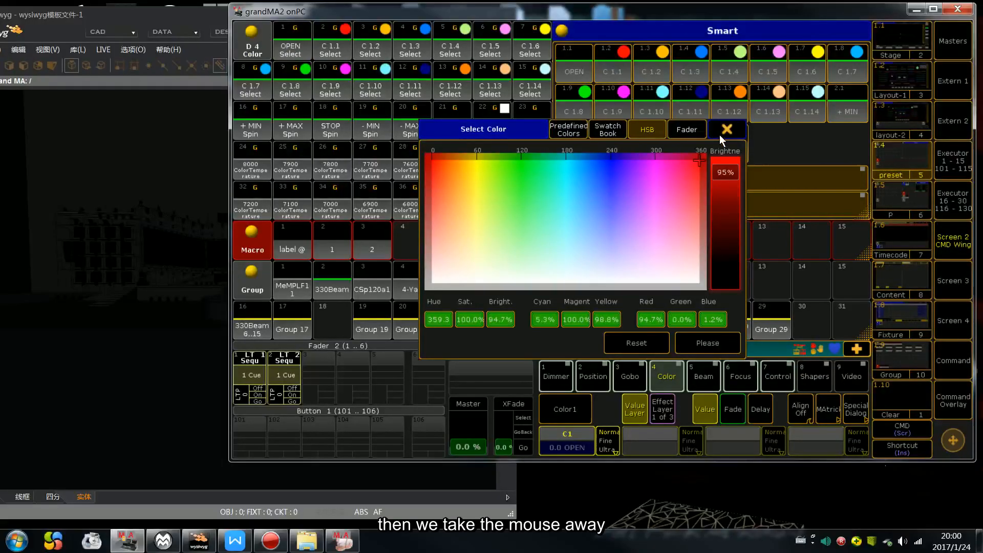
click(712, 342)
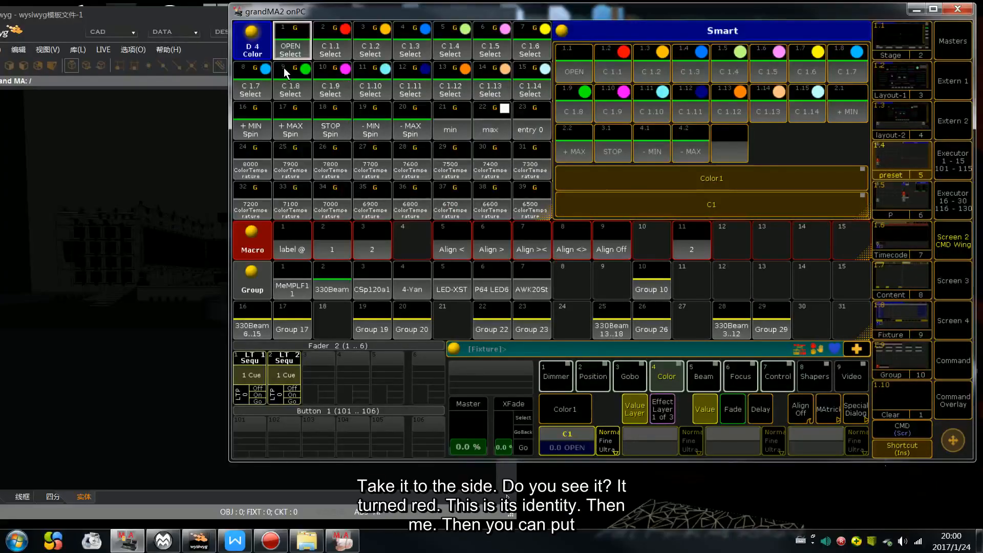
click(416, 233)
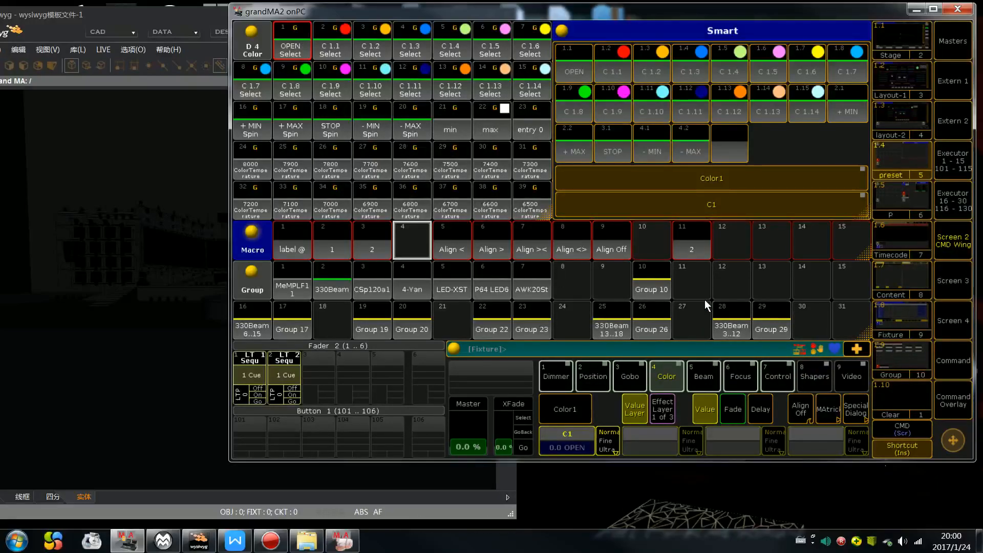
Assign the same red appearance to color presets 4.1 Thru 20 with a single Appearance command.
click(689, 249)
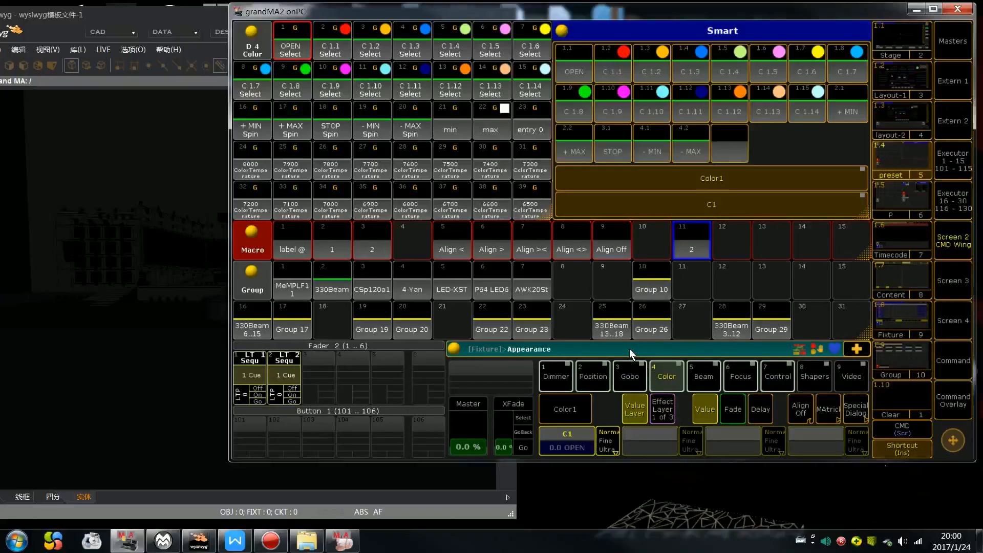
text(Preset 4.1 Thru 20)
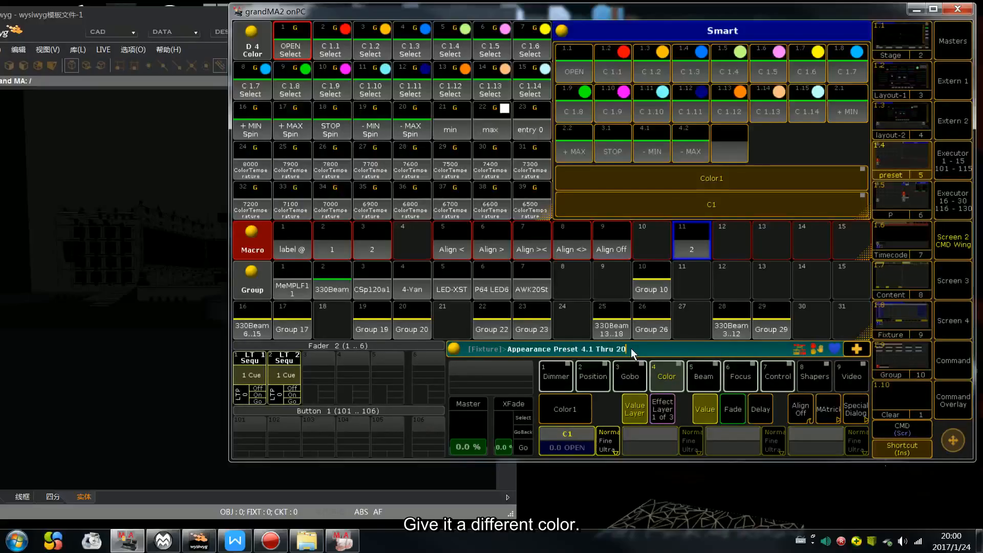
key(Return)
drag(680, 165, 699, 160)
click(698, 347)
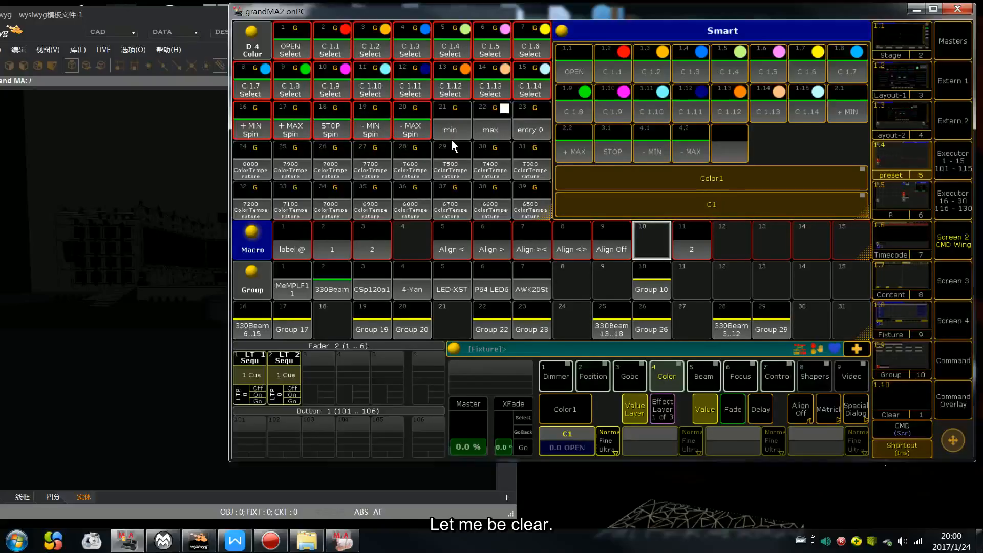
Call color preset 21 and look through the color pool for the range of presets its fixtures can use, ending with a cleared selection.
click(452, 125)
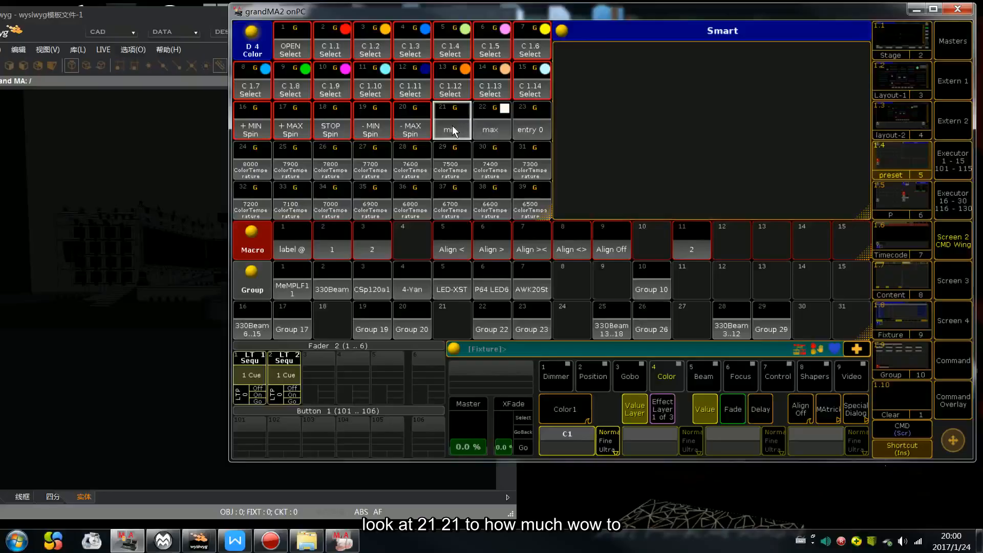
scroll(454, 129, down, 3)
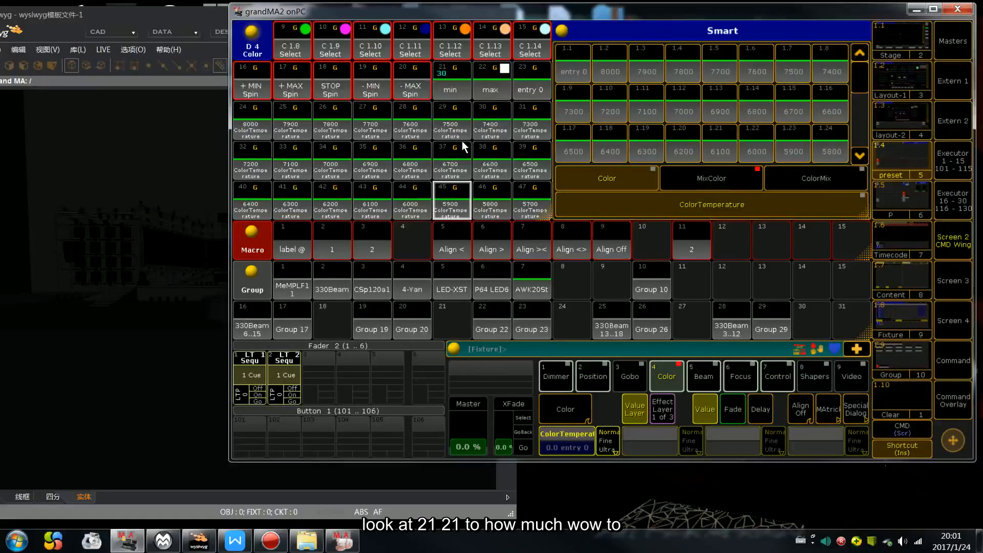
scroll(467, 149, down, 9)
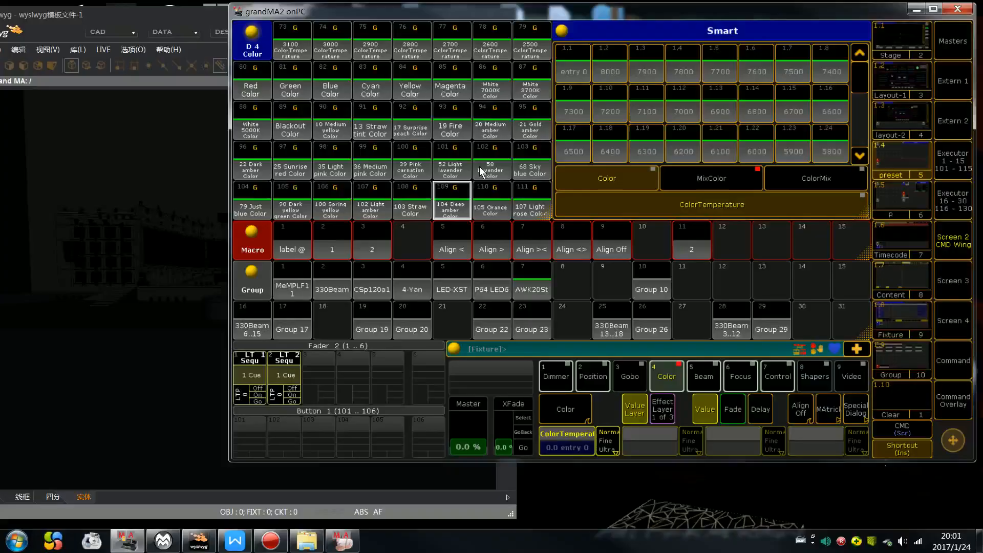
scroll(481, 170, down, 2)
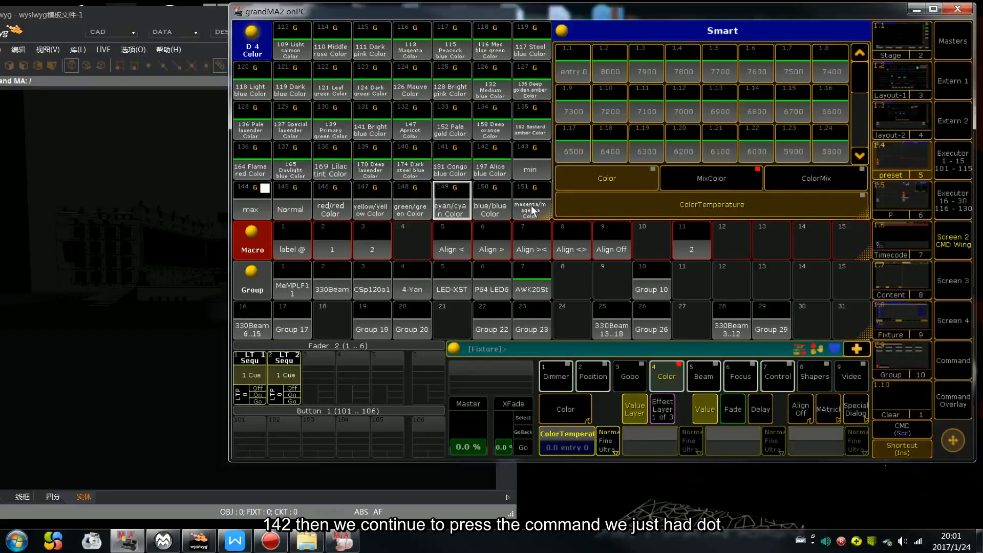
click(637, 239)
key(Escape)
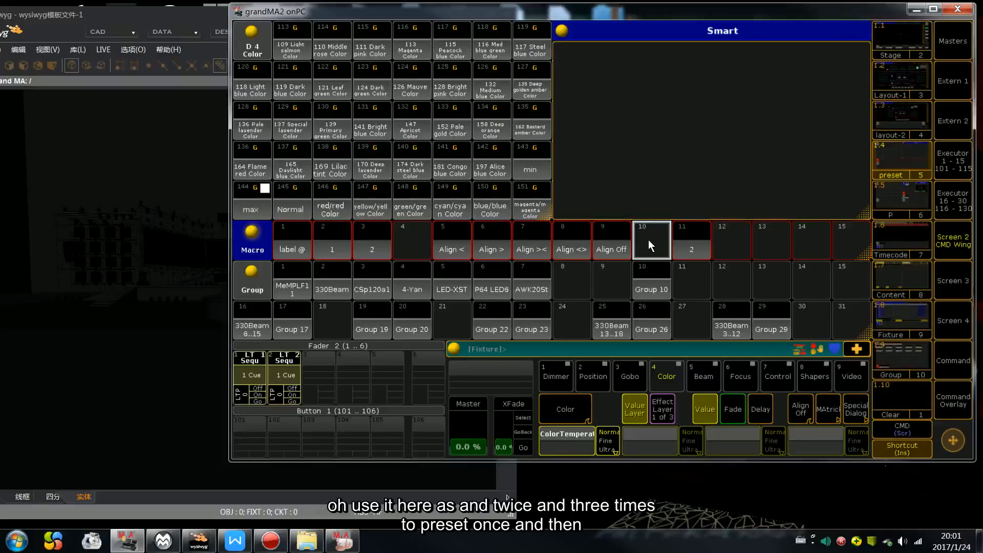
click(936, 398)
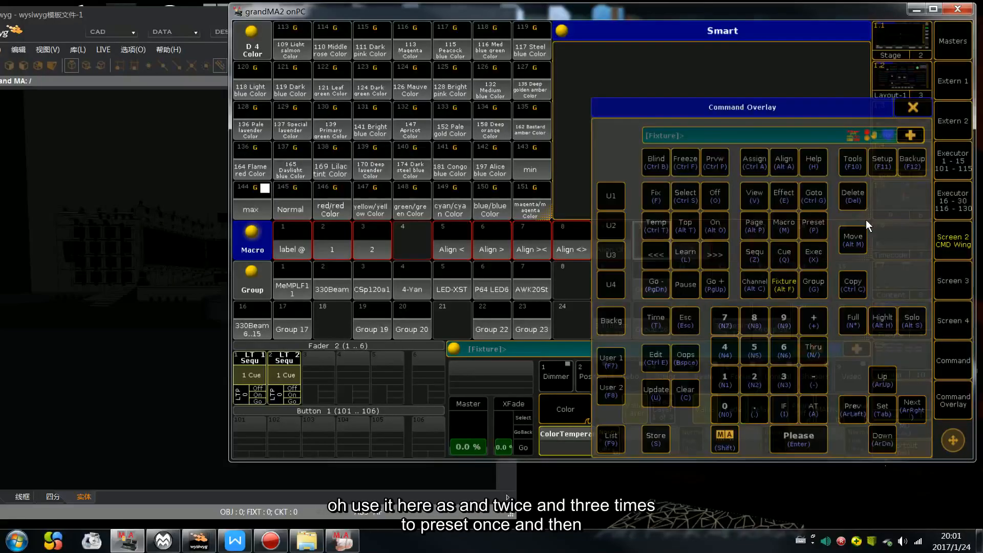
click(766, 162)
click(766, 162)
click(766, 161)
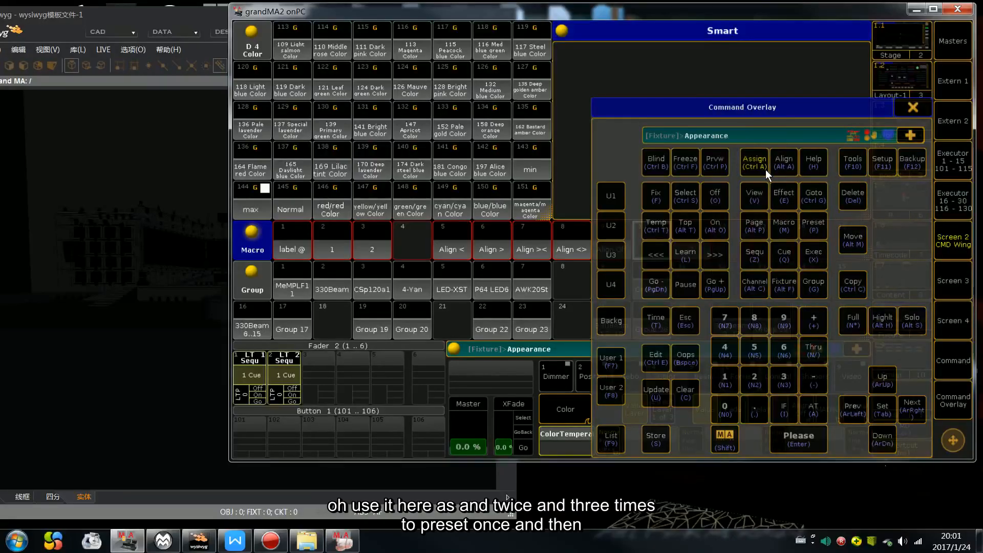
click(813, 224)
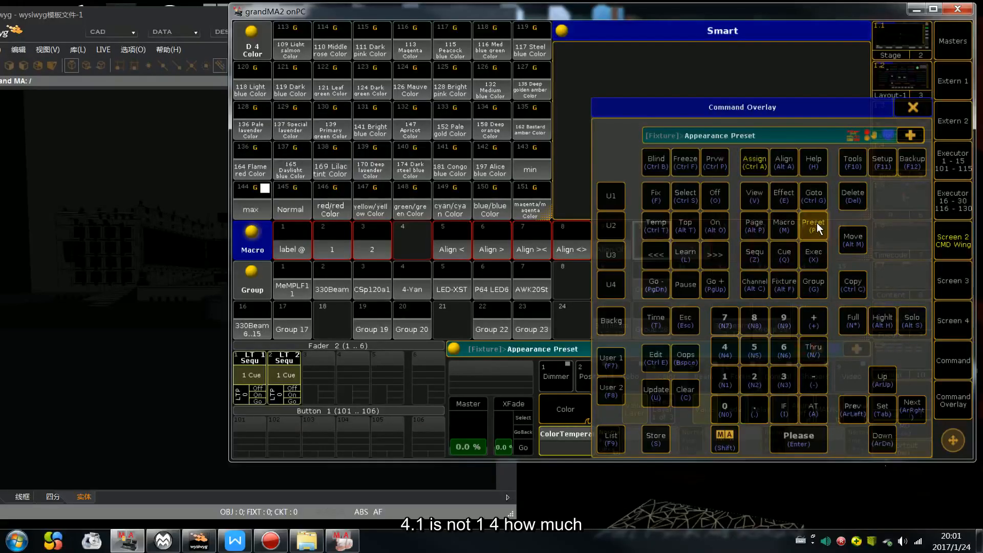
click(735, 361)
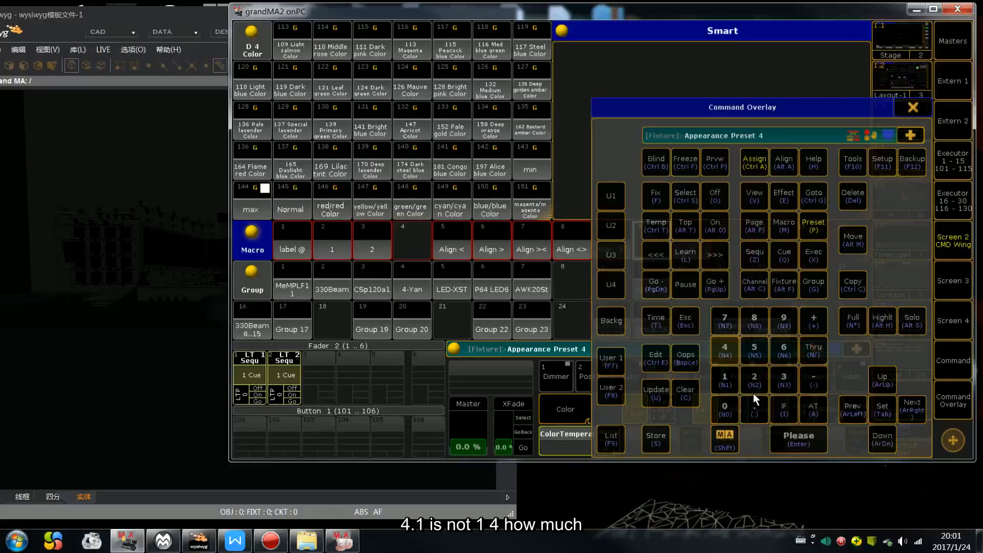
click(726, 377)
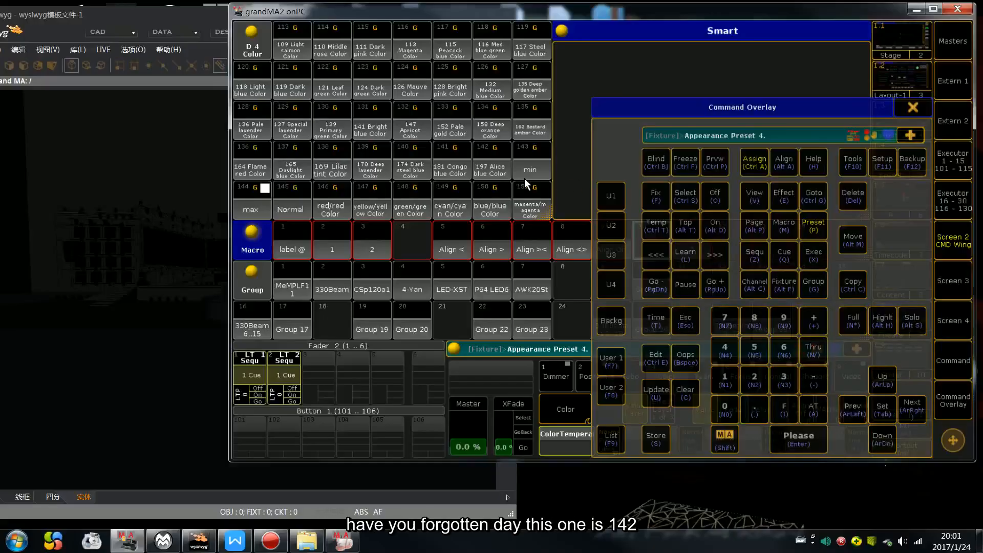
click(279, 50)
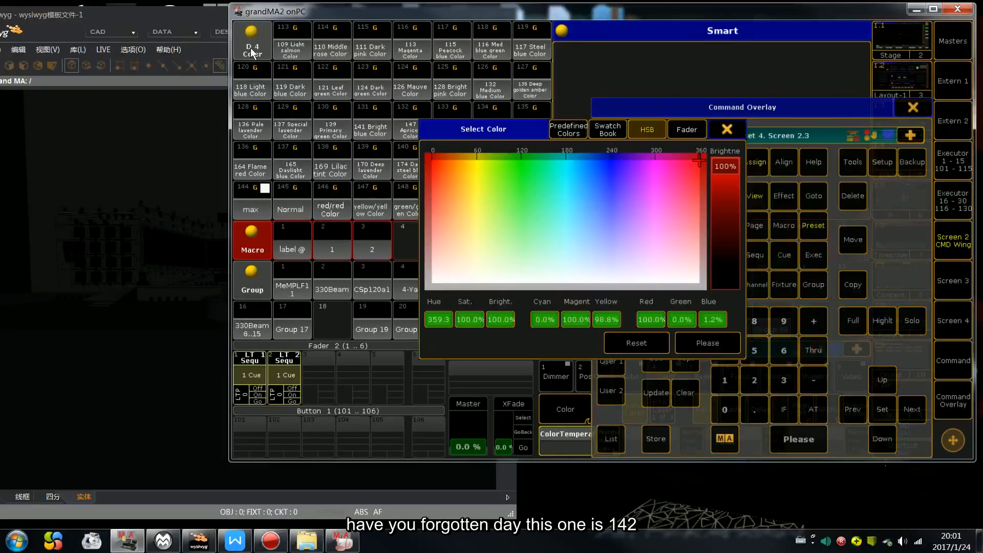
click(735, 132)
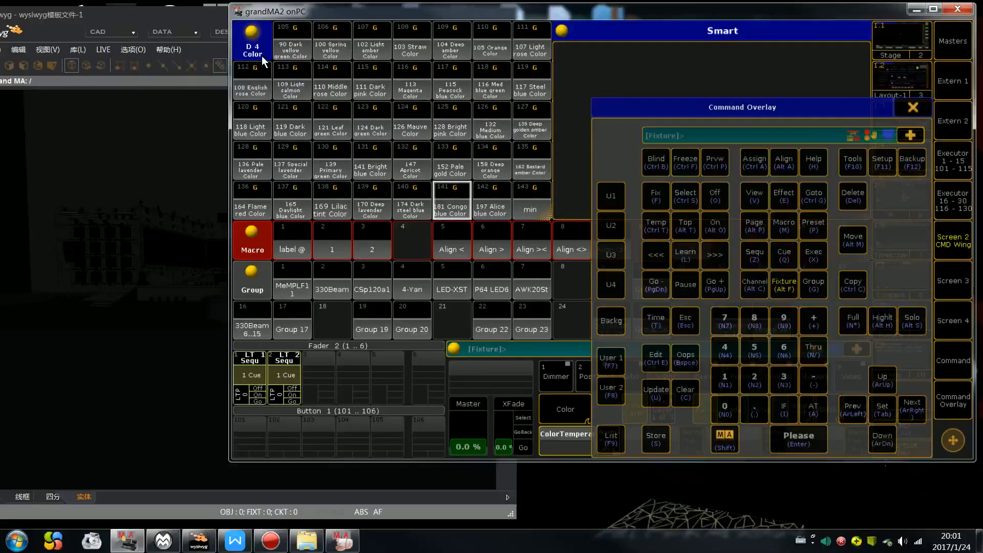
Assign a fully saturated green appearance at about 50% brightness to color presets 4.21 Thru 146 and close the command overlay.
scroll(262, 56, down, 1)
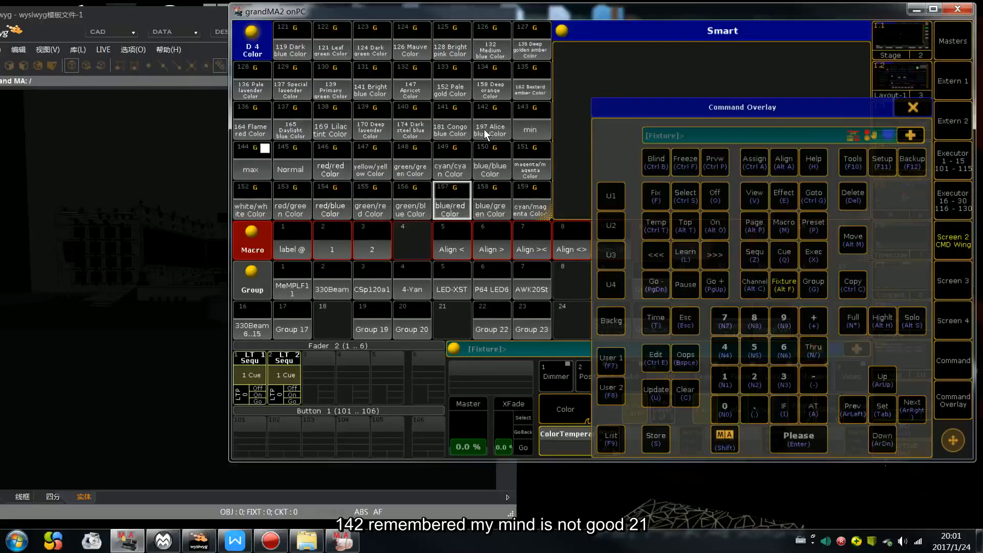
scroll(256, 59, up, 6)
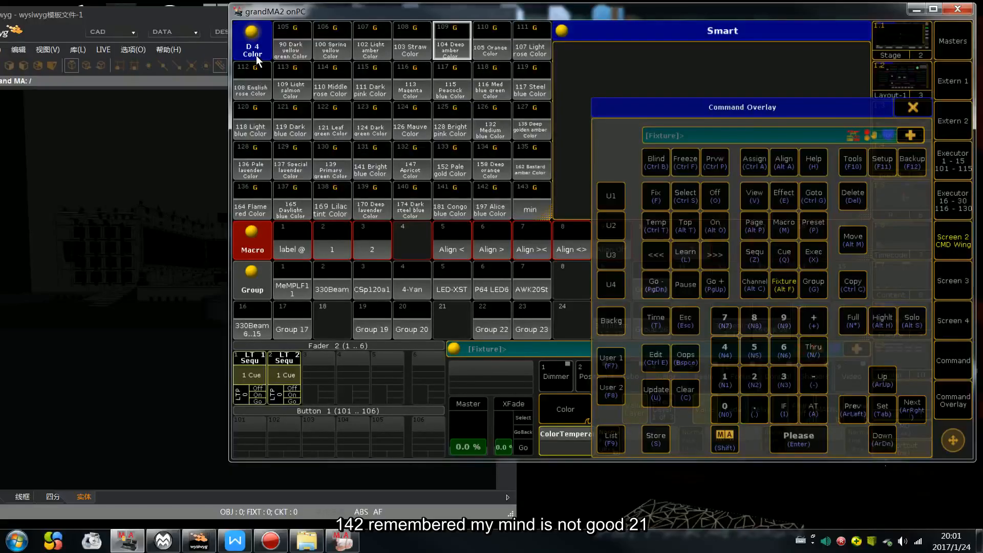
scroll(256, 59, up, 7)
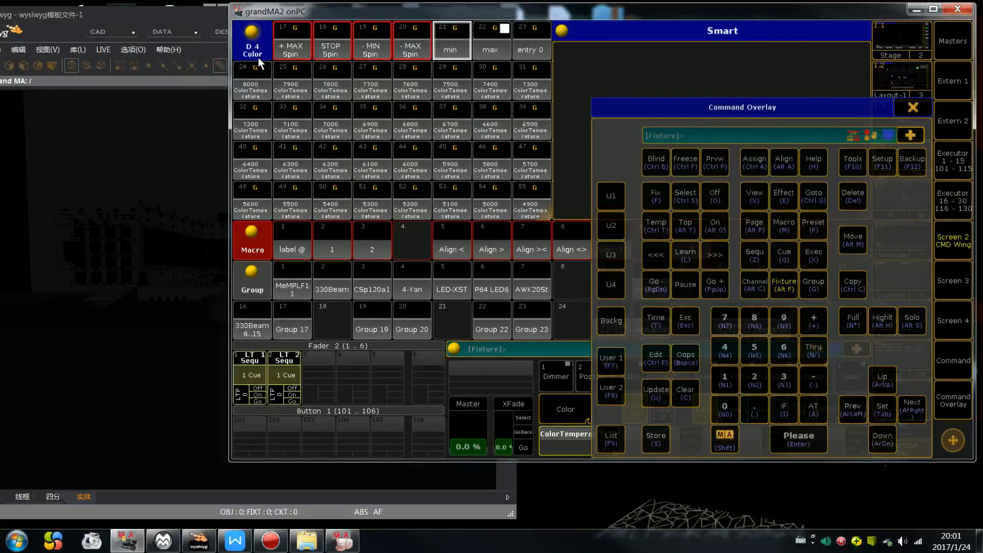
click(761, 164)
click(825, 201)
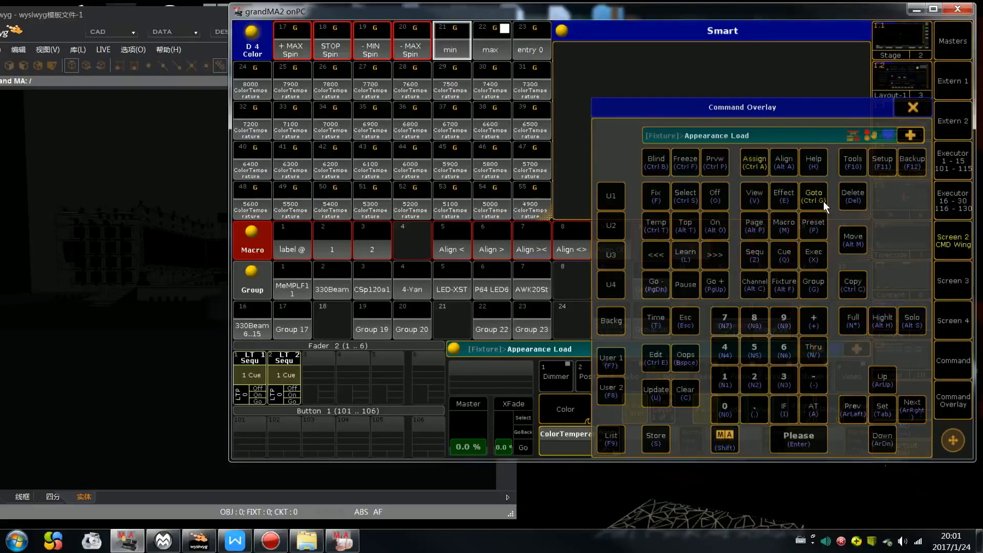
click(689, 358)
click(816, 229)
text(.21)
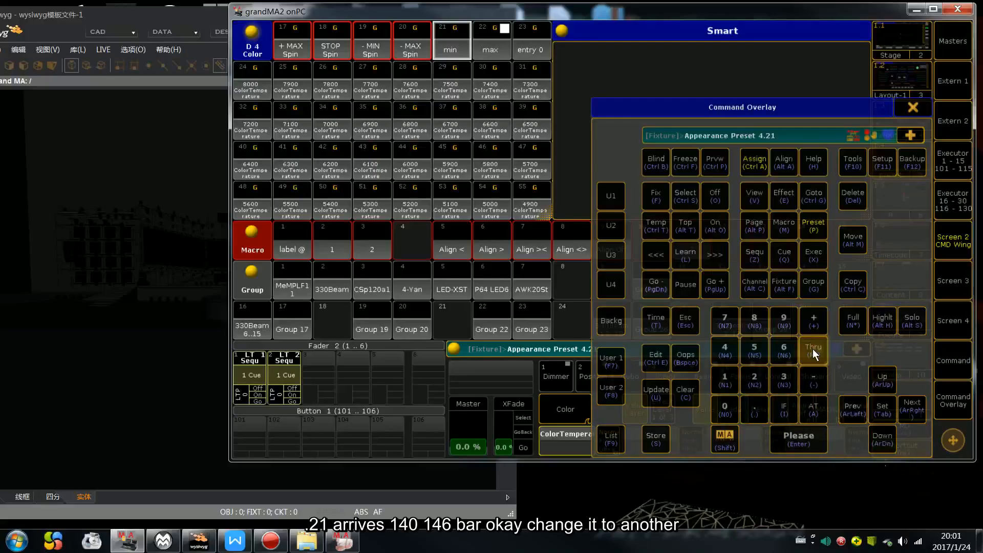
click(813, 348)
click(729, 360)
click(783, 355)
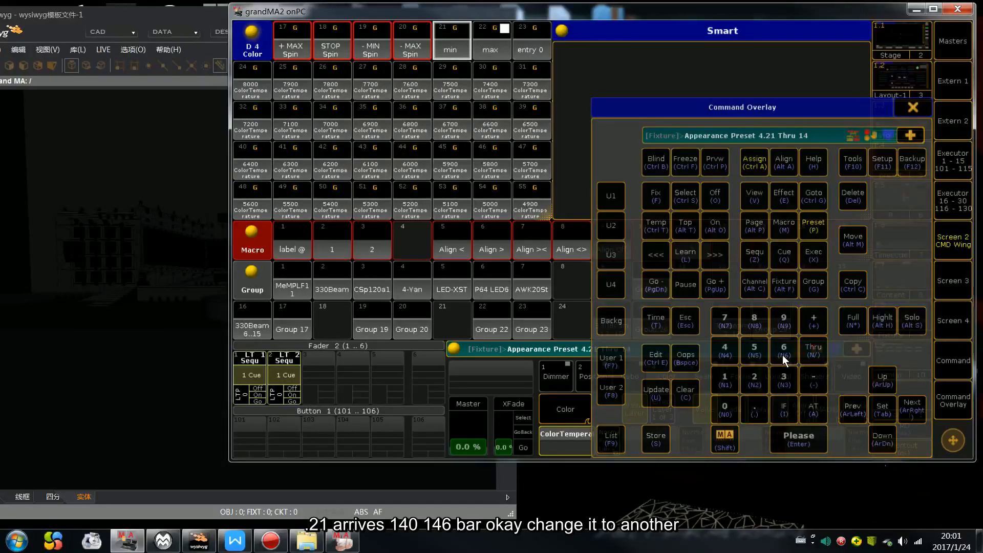
click(809, 444)
drag(628, 180, 524, 158)
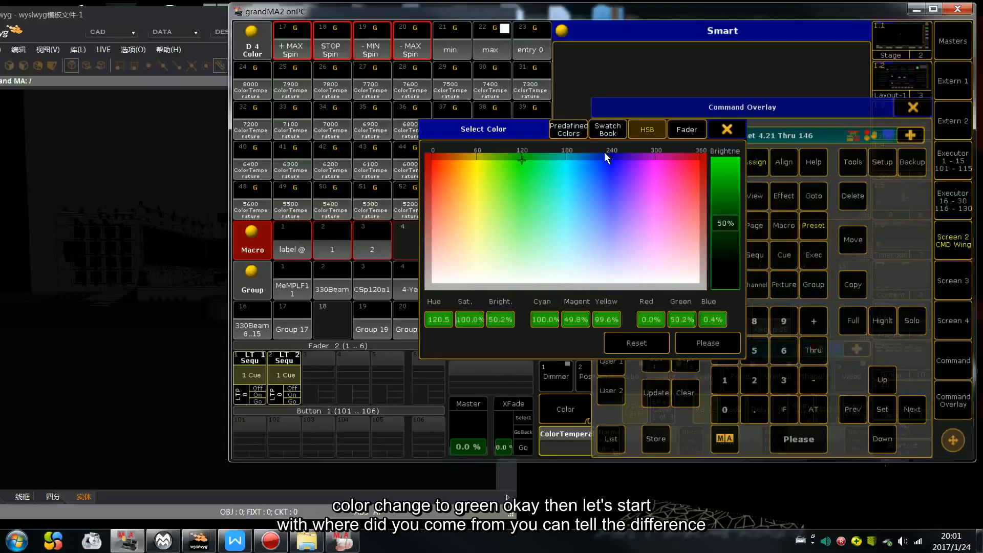
click(730, 335)
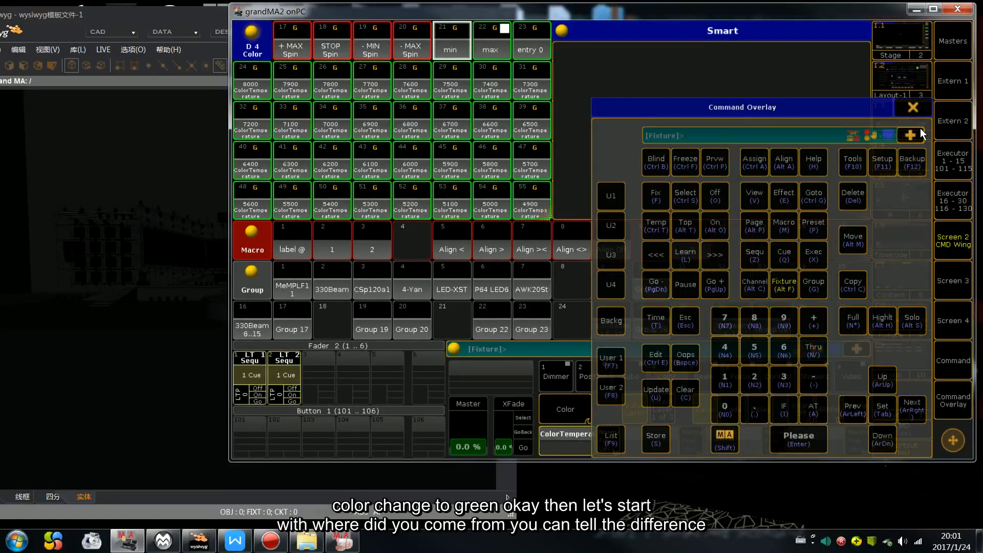
click(912, 107)
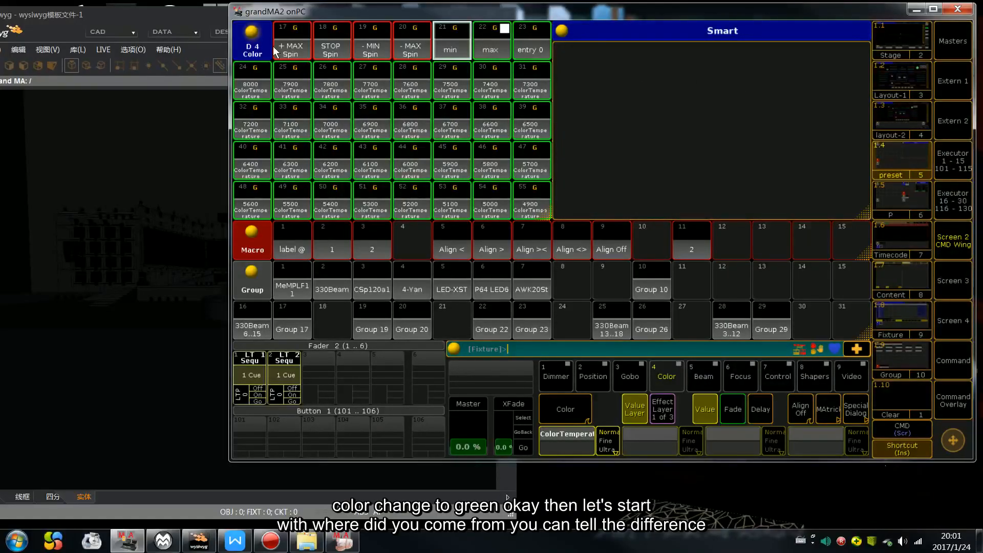
Call color preset 20 and look through the color pool to check the red and green preset ranges.
click(422, 47)
scroll(434, 77, up, 3)
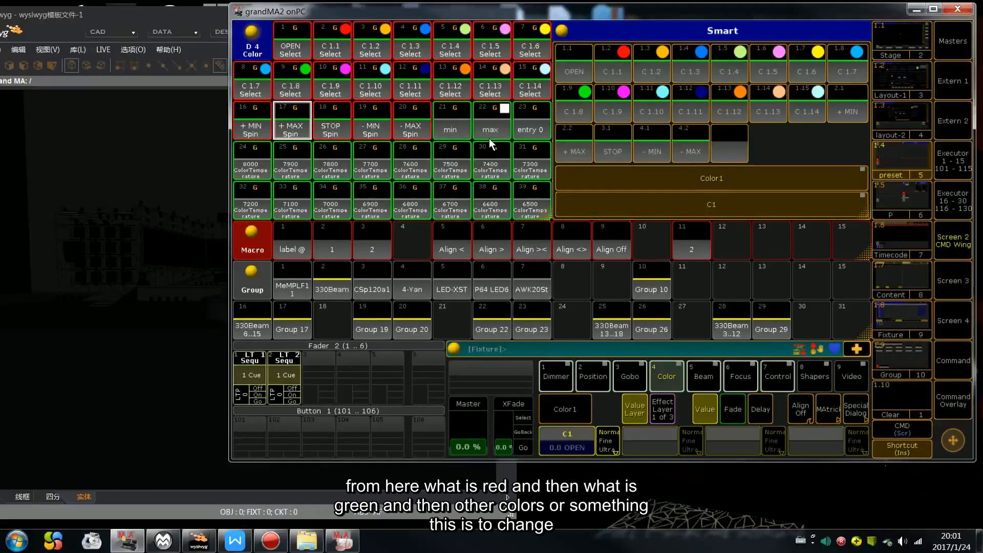
scroll(489, 151, down, 3)
scroll(489, 153, down, 14)
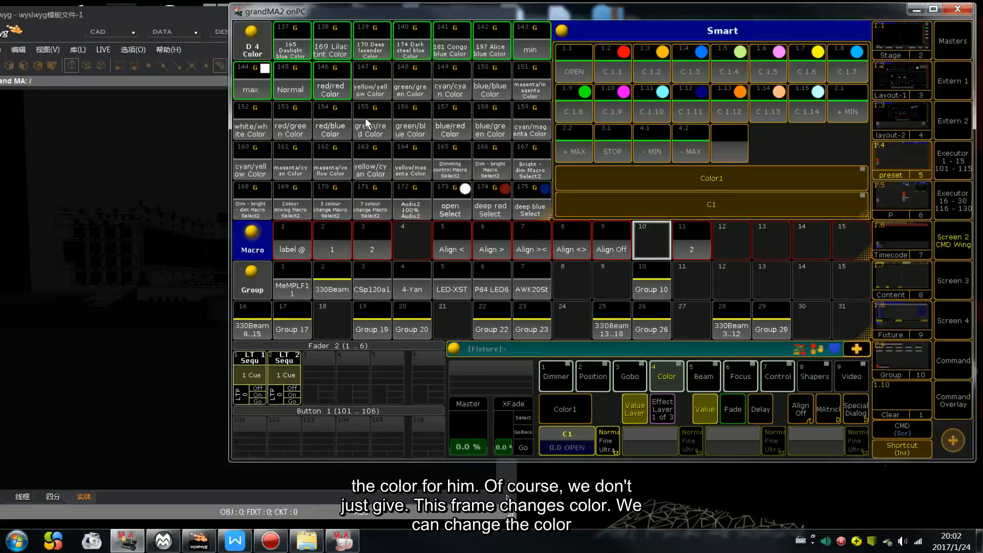
Use the Appearance macro to give macro 11 a blue appearance and macro 1 a green one.
click(693, 254)
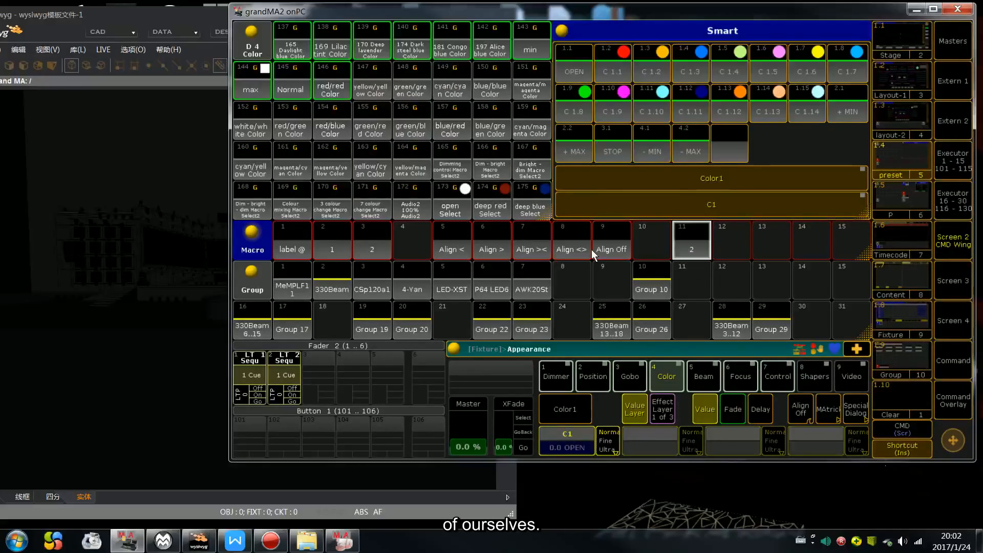
drag(548, 235, 609, 148)
click(705, 342)
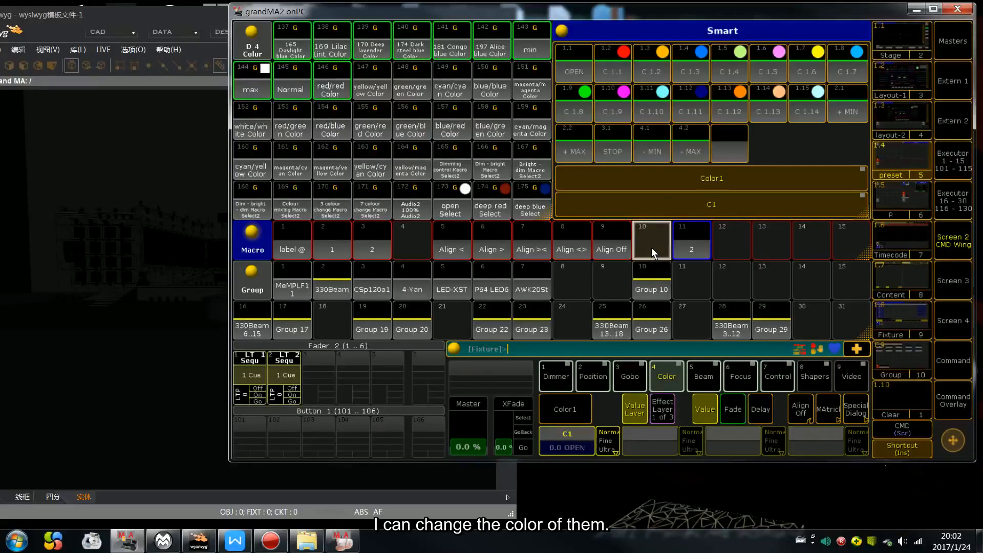
click(672, 250)
drag(555, 207, 520, 154)
click(705, 343)
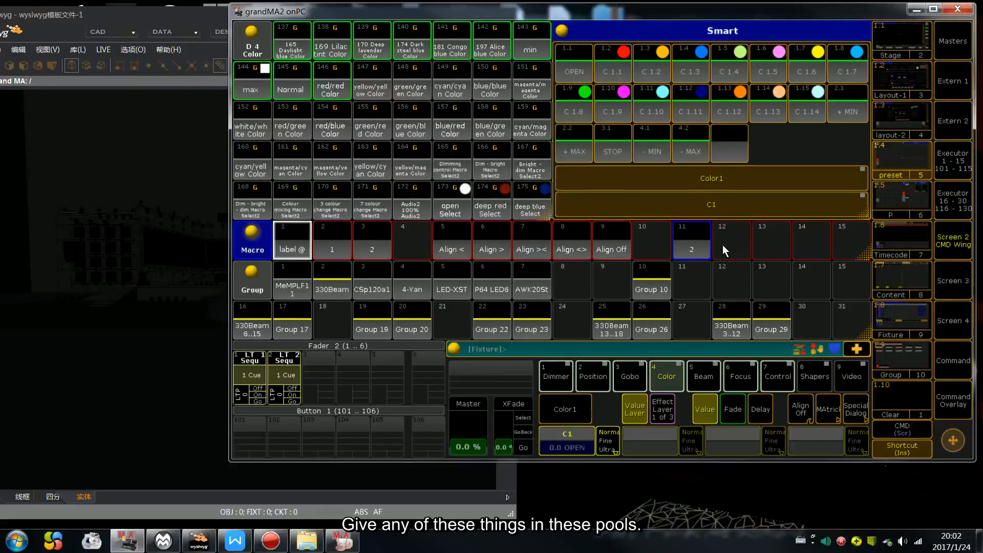
Give the Align < and Align > macros (5 and 6) a magenta appearance using the Appearance macro.
click(676, 250)
drag(568, 283, 655, 153)
click(708, 343)
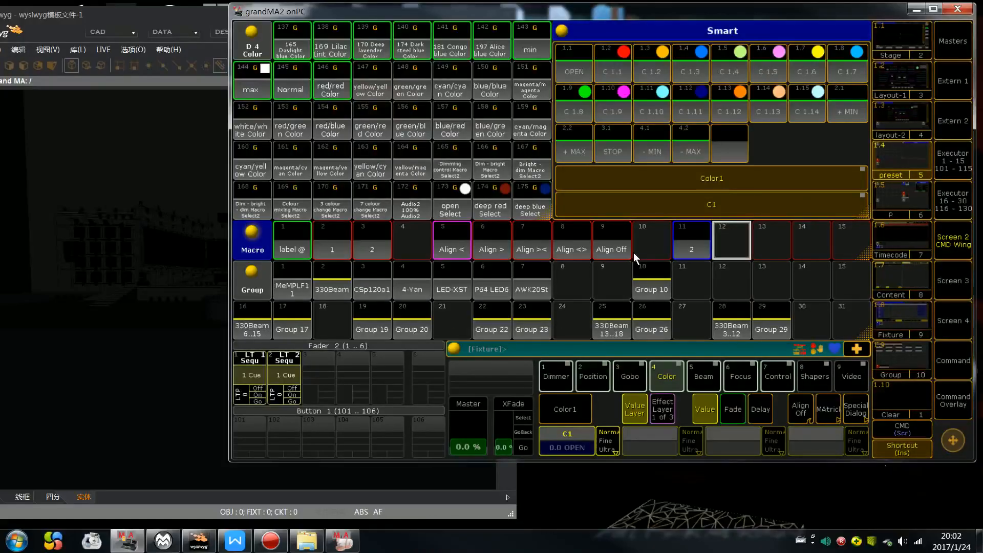
click(681, 248)
drag(543, 246, 656, 155)
click(703, 341)
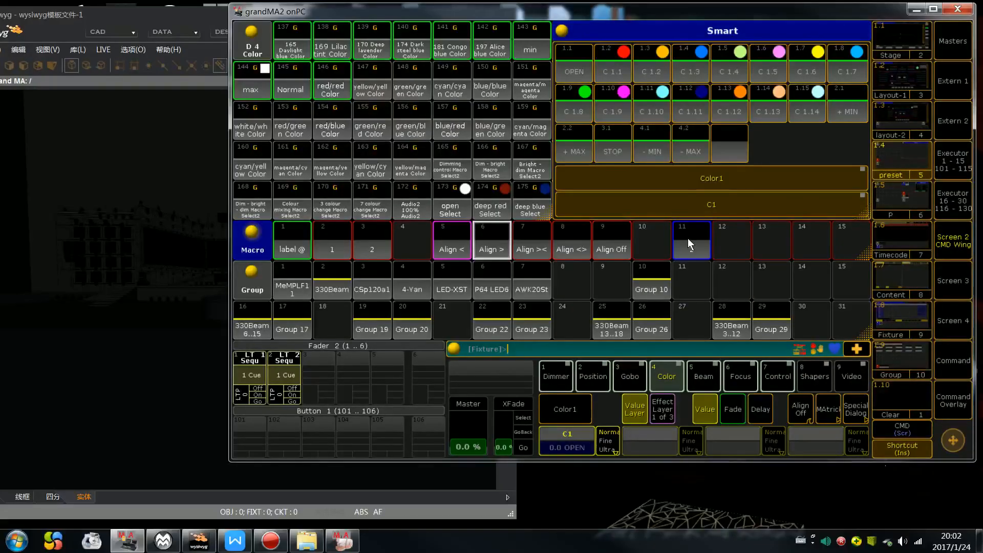
Apply the same magenta appearance to macros 7, 8 and 9 (Align ><, Align <> and Align Off).
click(692, 244)
click(539, 238)
click(649, 168)
mouse_move(648, 168)
mouse_down()
mouse_move(657, 150)
mouse_move(637, 161)
mouse_move(658, 153)
mouse_up()
click(703, 340)
click(533, 248)
click(697, 341)
click(701, 249)
click(619, 249)
drag(653, 205, 659, 155)
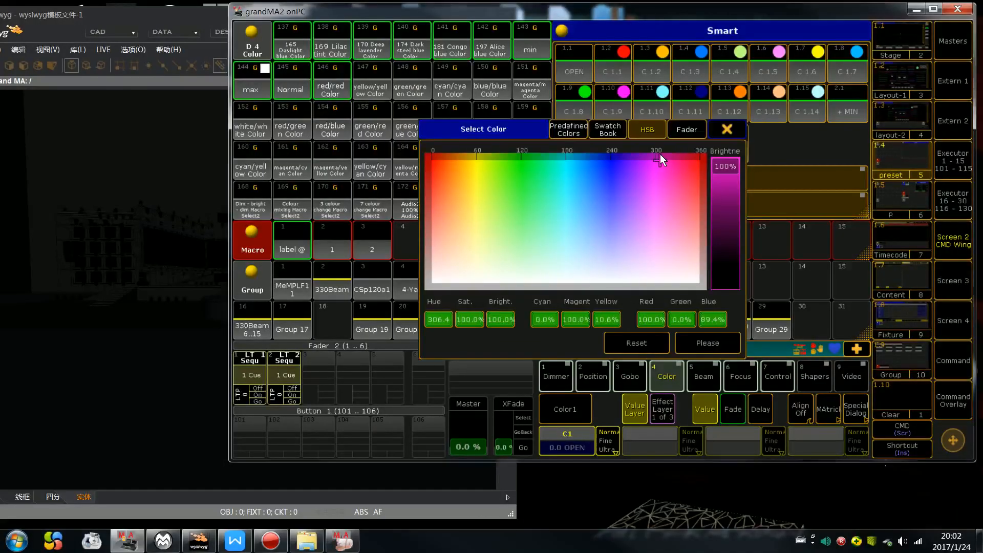
click(713, 345)
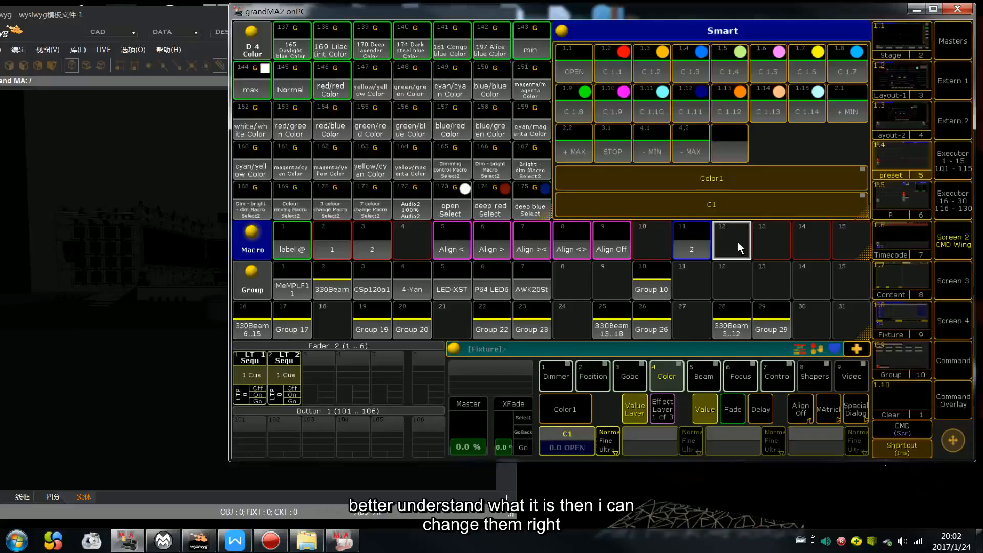
Give Group 10 a blue appearance at about 50% brightness and Group 26 a blue appearance at 100% brightness.
click(738, 241)
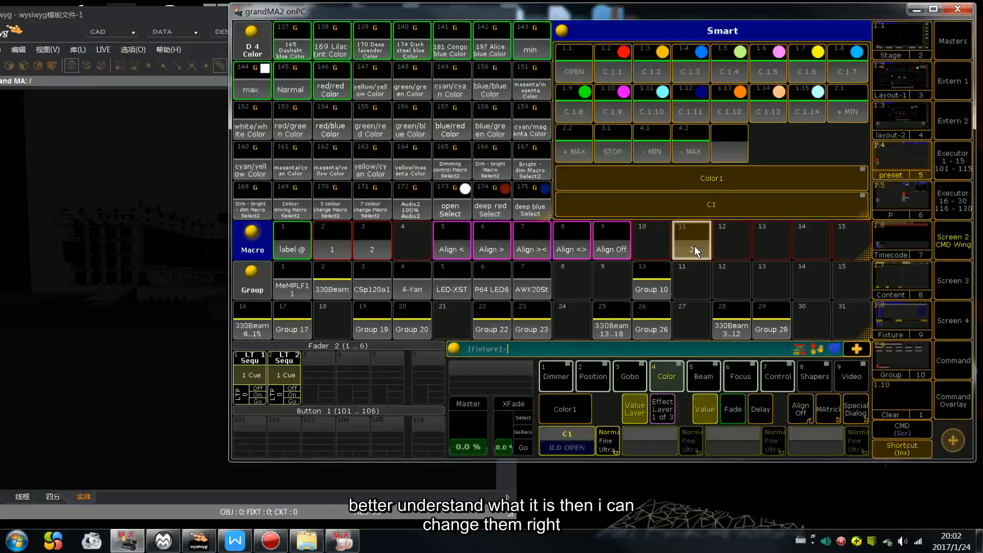
drag(589, 195, 611, 148)
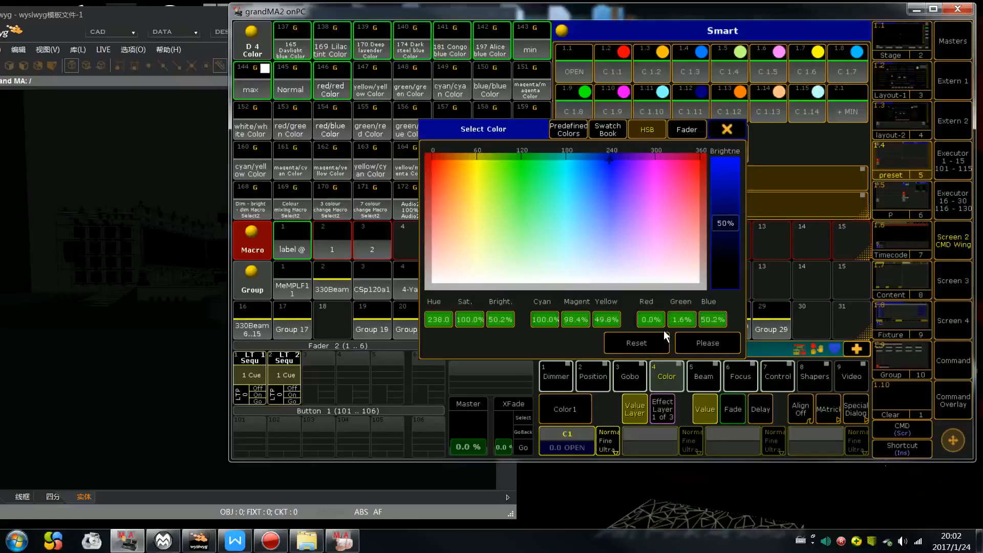
click(702, 341)
key(a)
key(a)
key(a)
click(689, 256)
drag(667, 245, 612, 158)
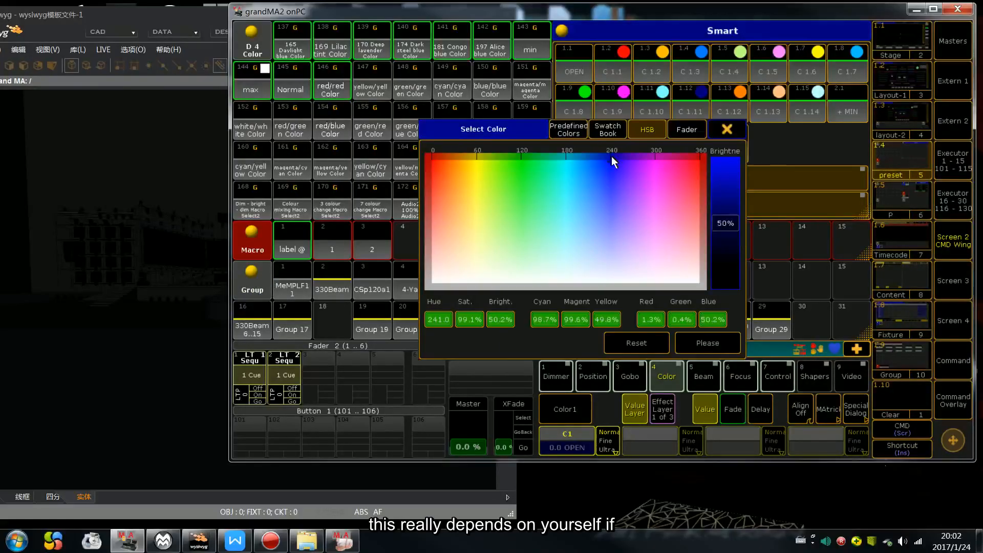
click(728, 187)
click(717, 341)
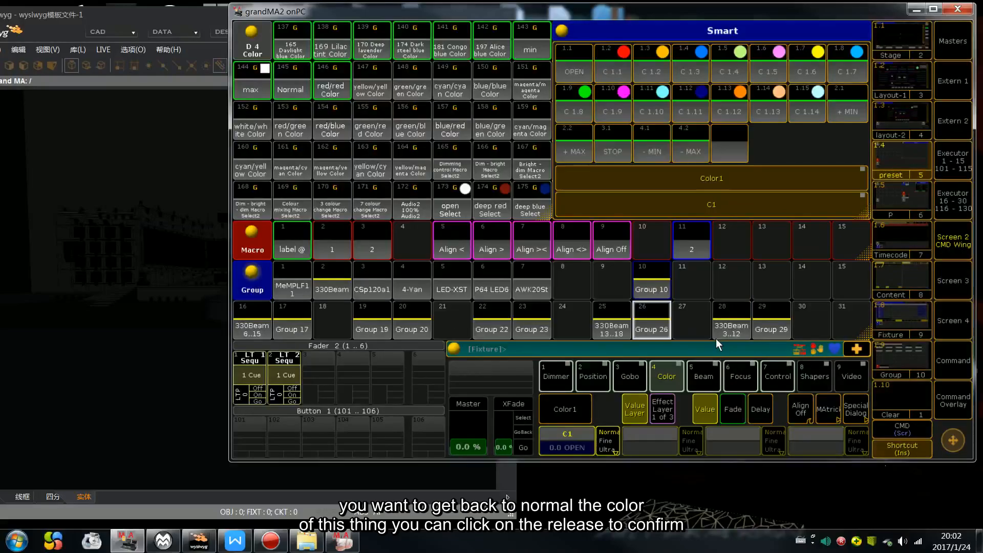
Reset the appearance colors of Group 26 and Group 10 to their default.
click(696, 250)
click(697, 280)
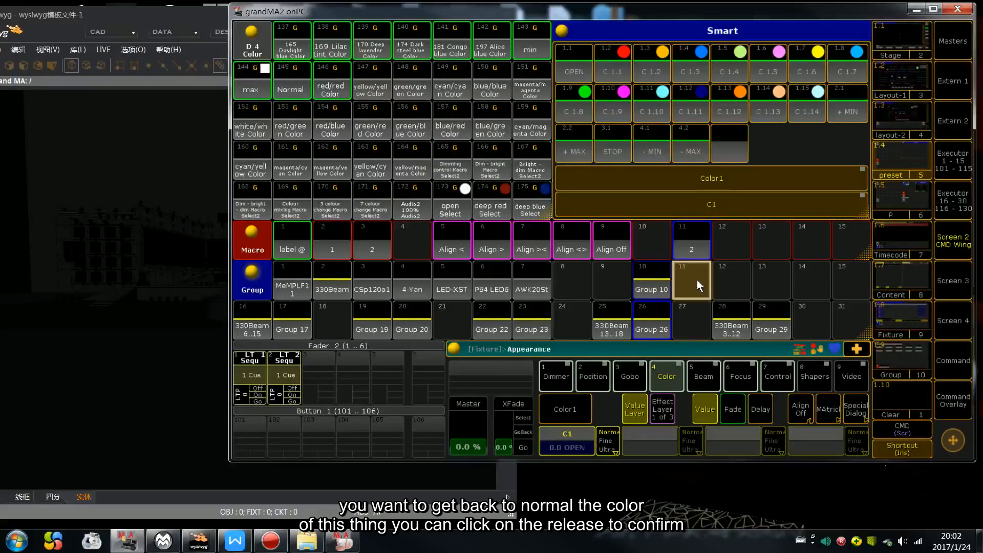
click(688, 253)
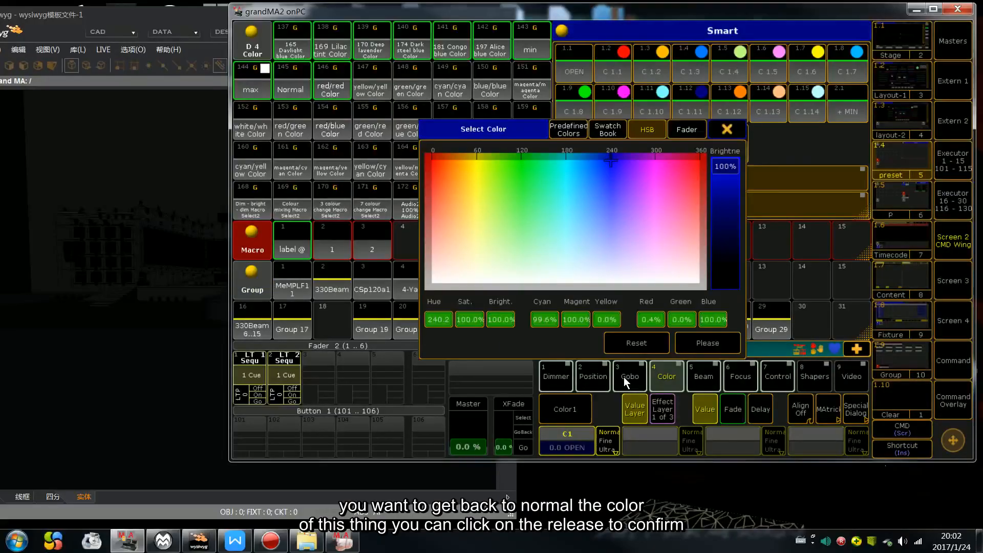
click(643, 344)
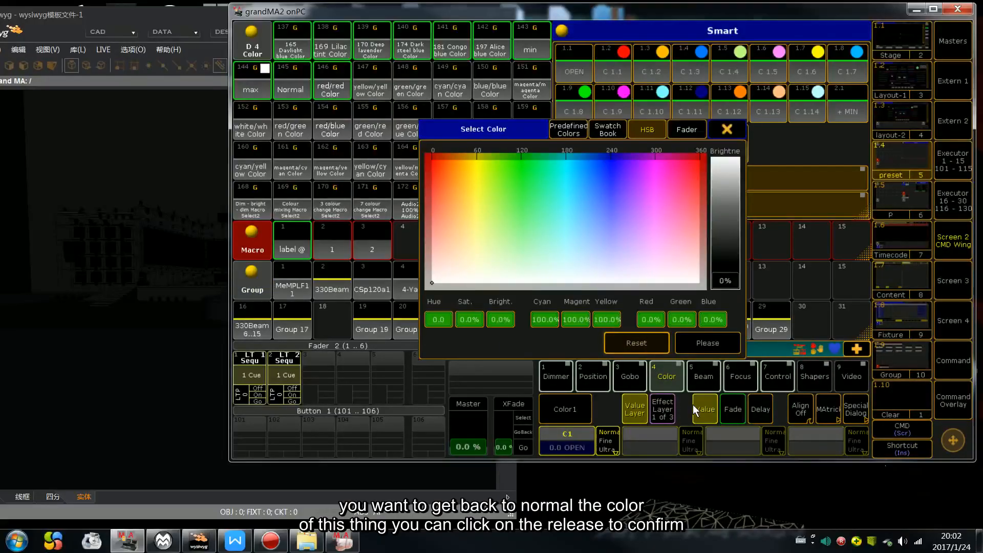
click(705, 346)
click(697, 245)
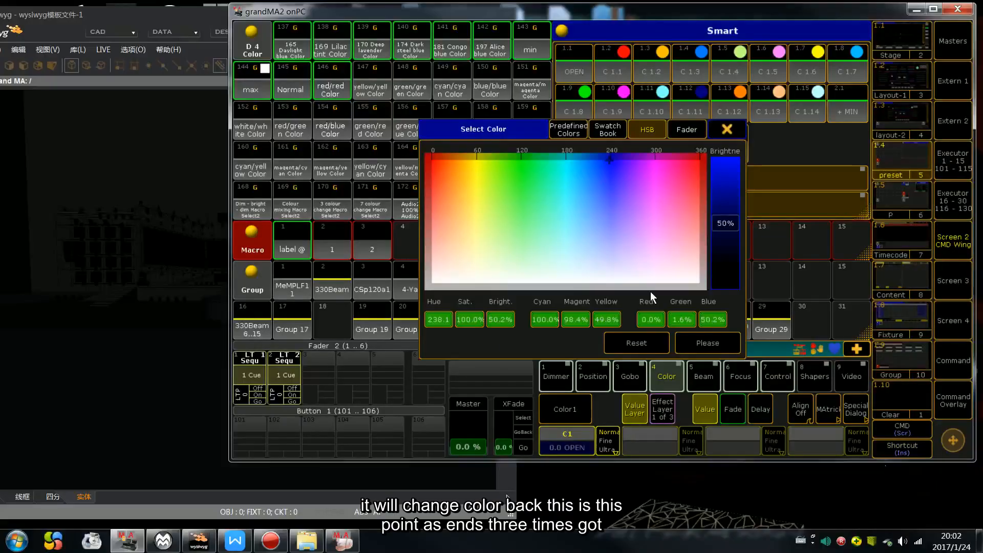
click(651, 341)
click(705, 344)
click(707, 280)
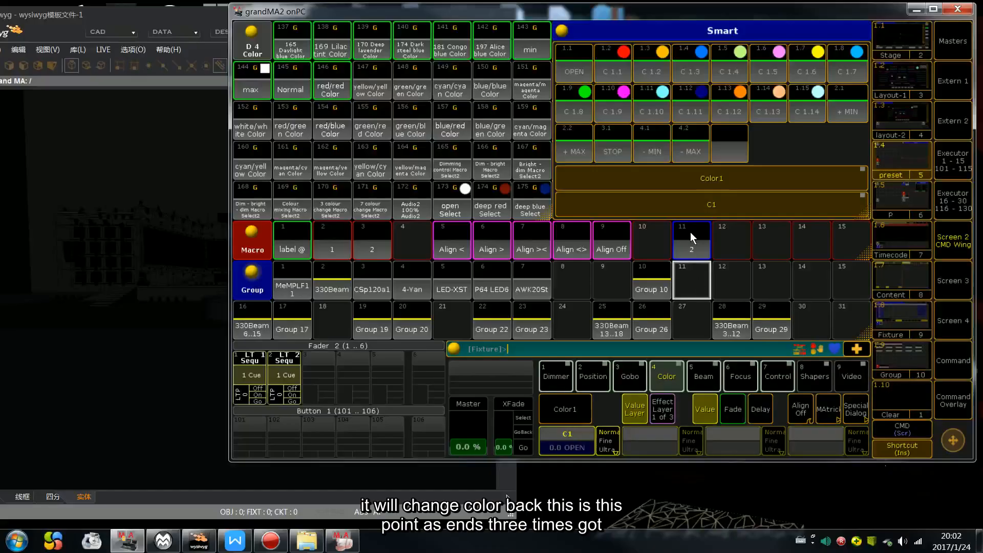
Open macro 11 for editing, inspect its Appearance command line, and close the editor without changes.
right_click(687, 251)
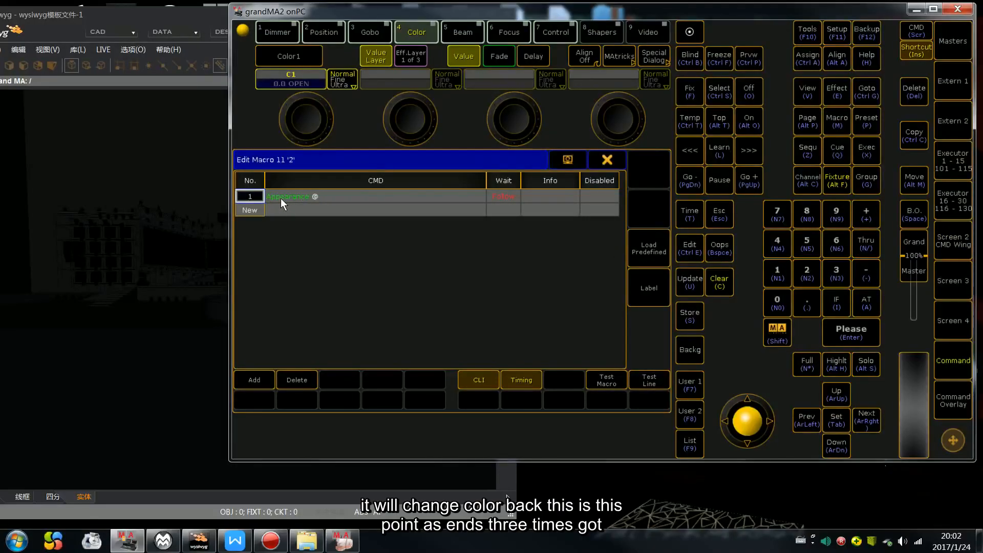
double_click(459, 193)
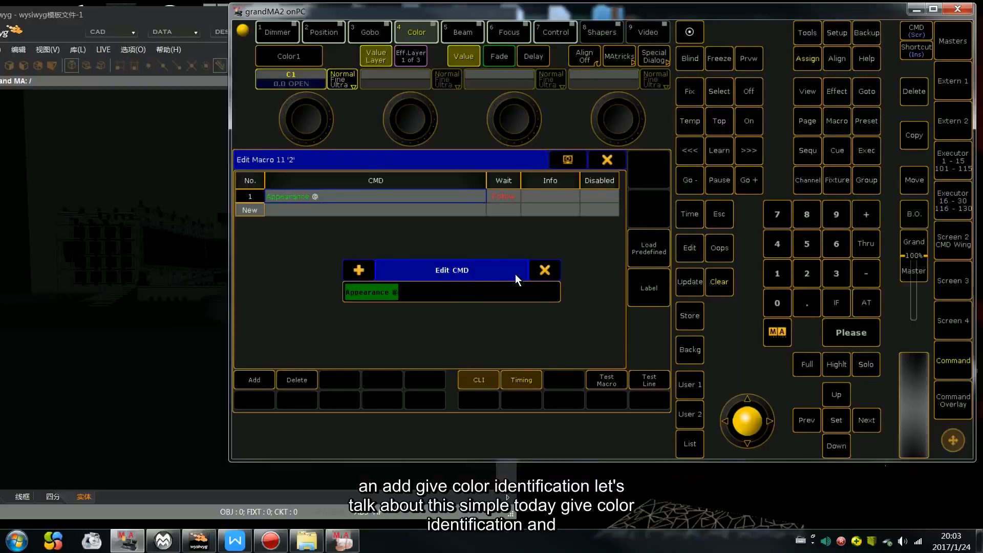
click(543, 269)
click(610, 163)
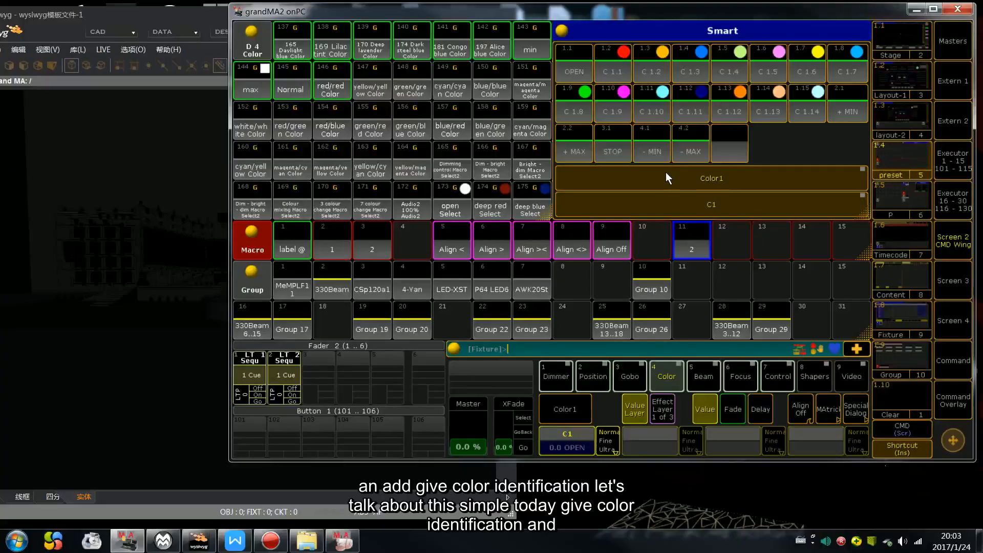
click(729, 232)
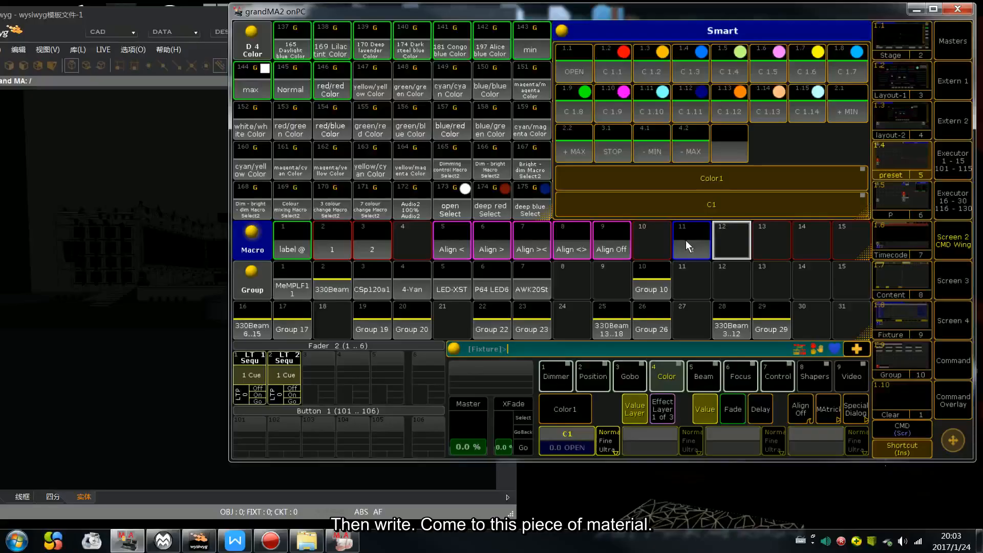
click(723, 256)
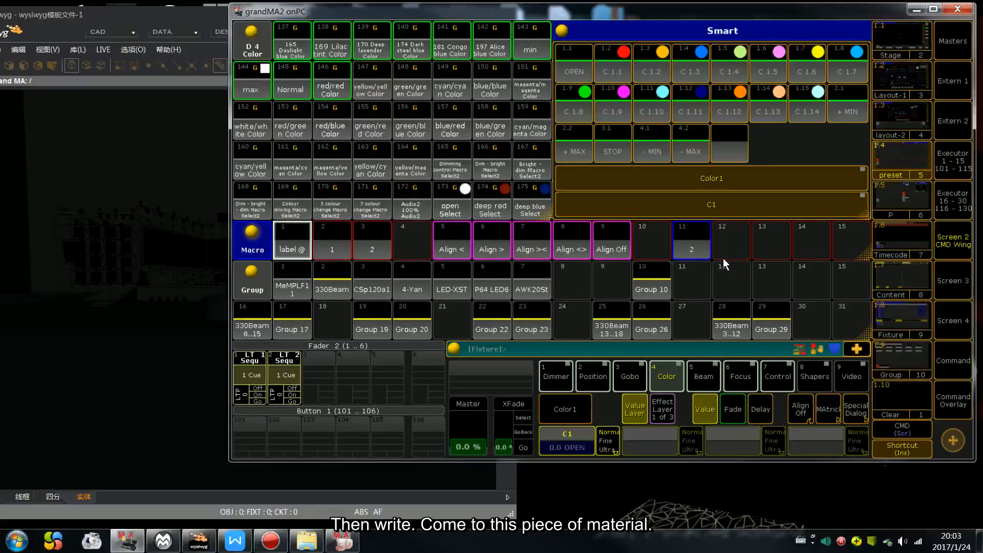